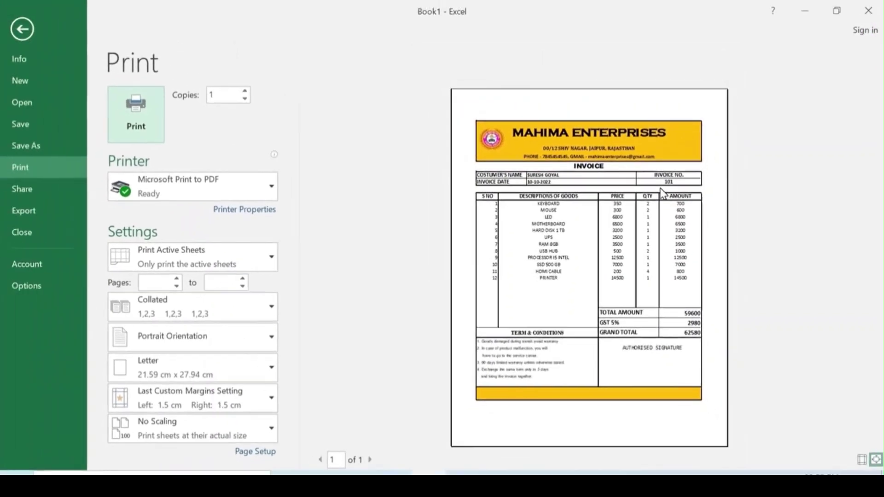
Step: Exit the print preview, review the Invoice sheet, and add a blank Sheet2 beside it
key("Escape")
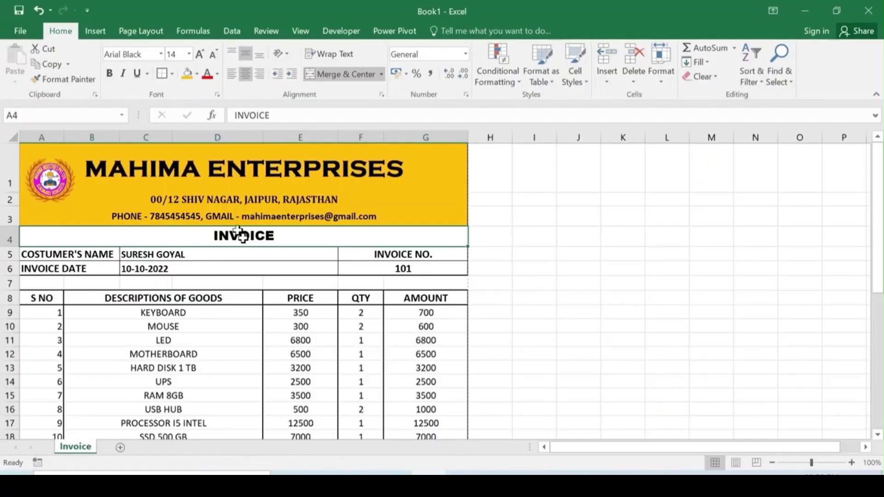
scroll(227, 237, "down", 1)
scroll(227, 237, "down", 4)
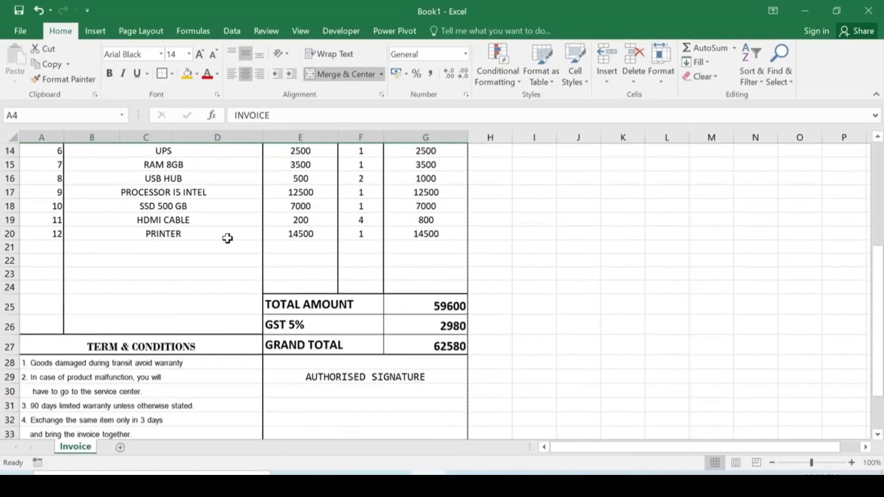
scroll(263, 283, "up", 5)
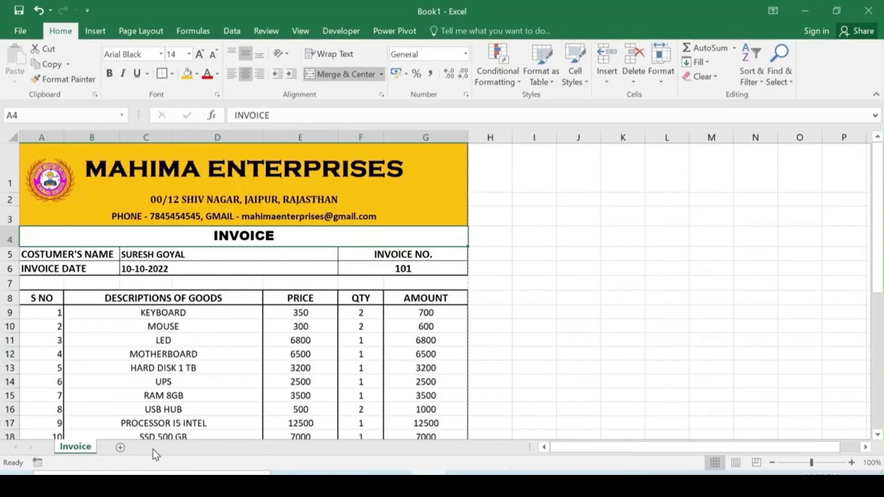
left_click(120, 448)
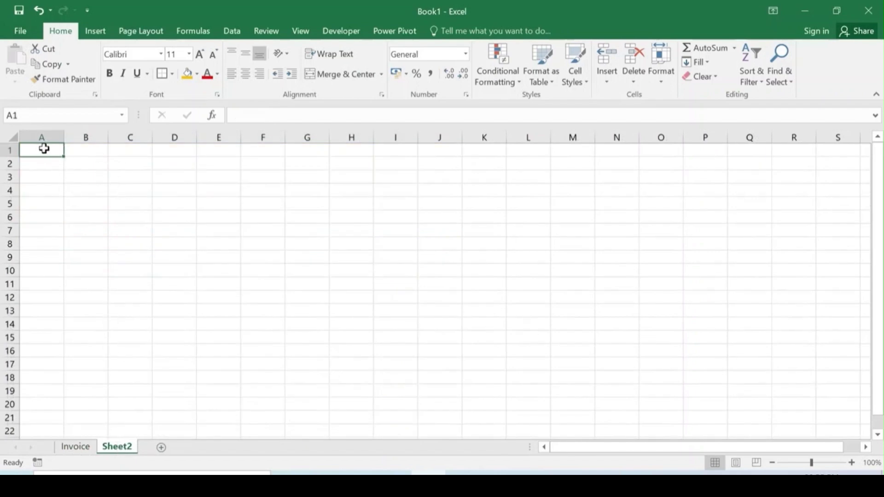
Step: Merge and centre cells A1:G1 on Sheet2 to hold the title
left_click_drag(44, 148, 316, 144)
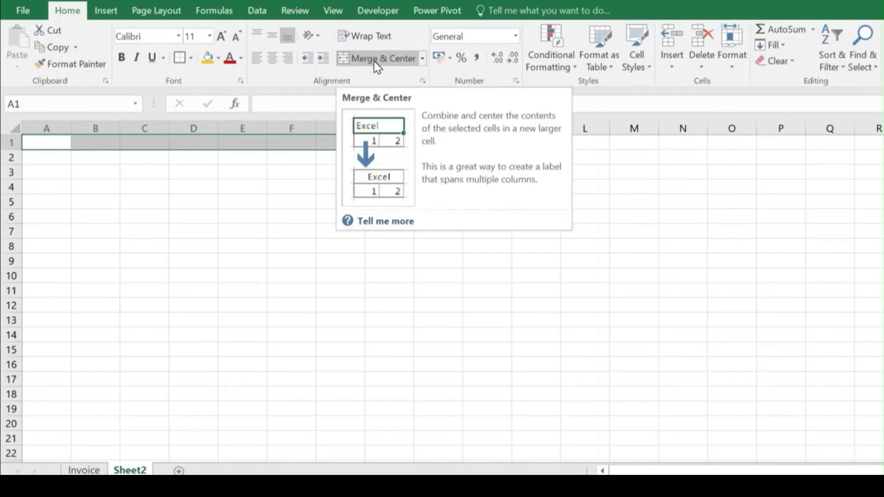
left_click(387, 59)
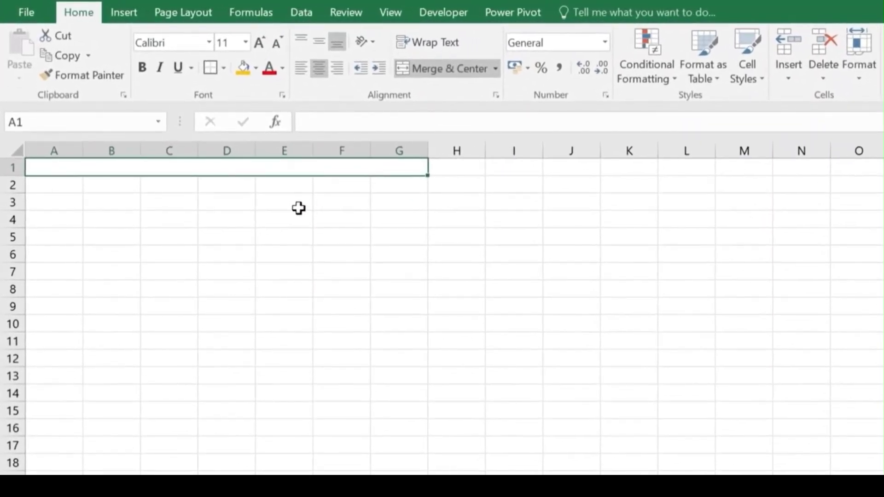
Step: Enter MAHIMA ENTERPRISES in A1 and the shop's postal address in merged A2:G2
type("MAHI")
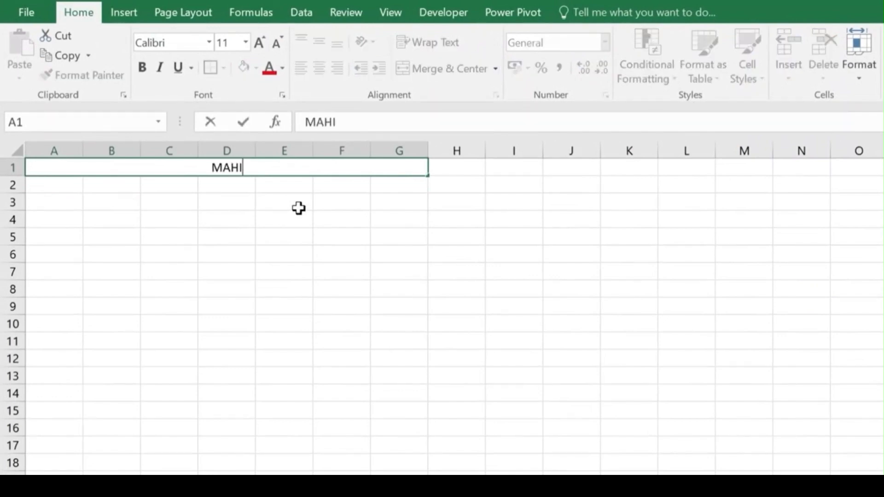
type("MA ENTERPRISES")
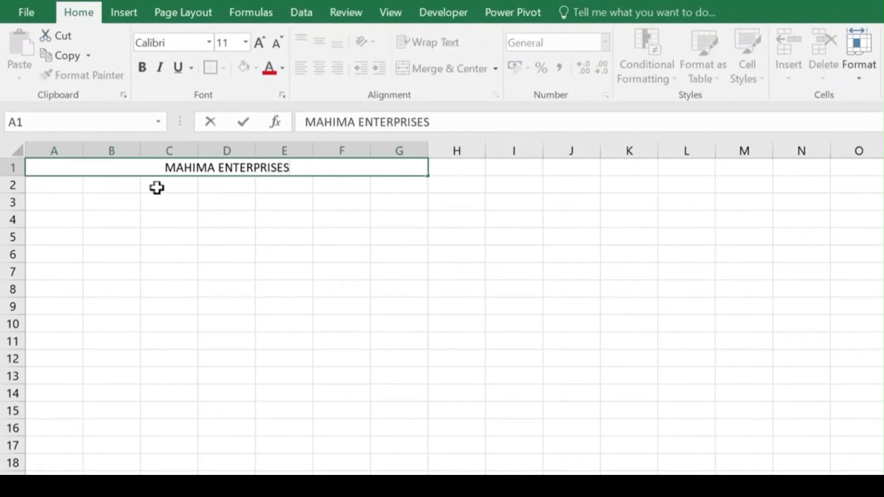
left_click(157, 185)
left_click_drag(58, 183, 400, 187)
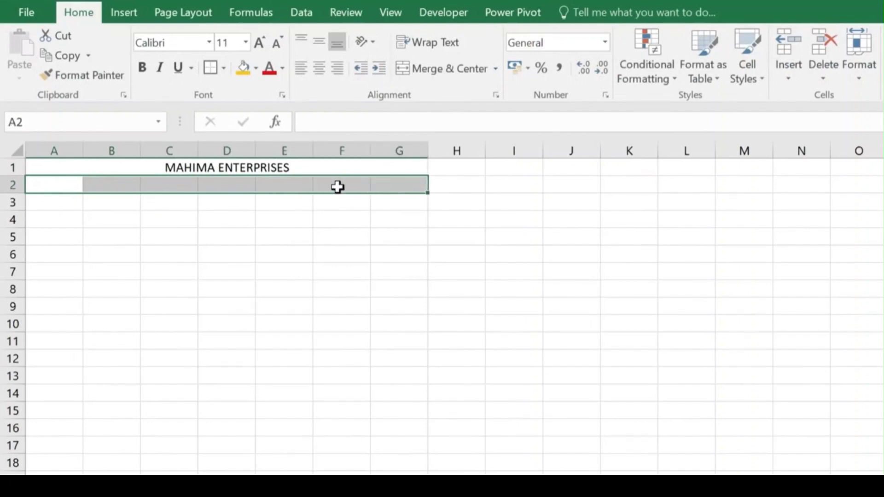
left_click(442, 68)
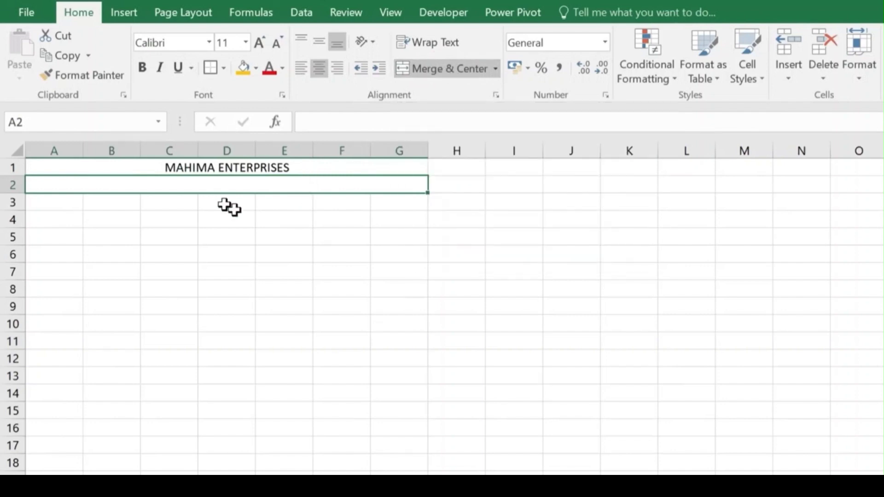
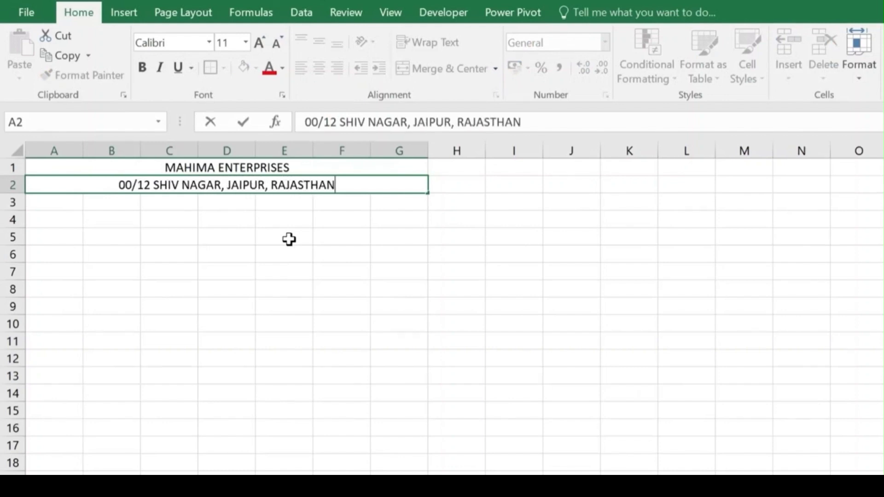
key("Return")
Step: Merge A3:F3 and enter the shop's phone number and e-mail address there
left_click_drag(55, 201, 342, 205)
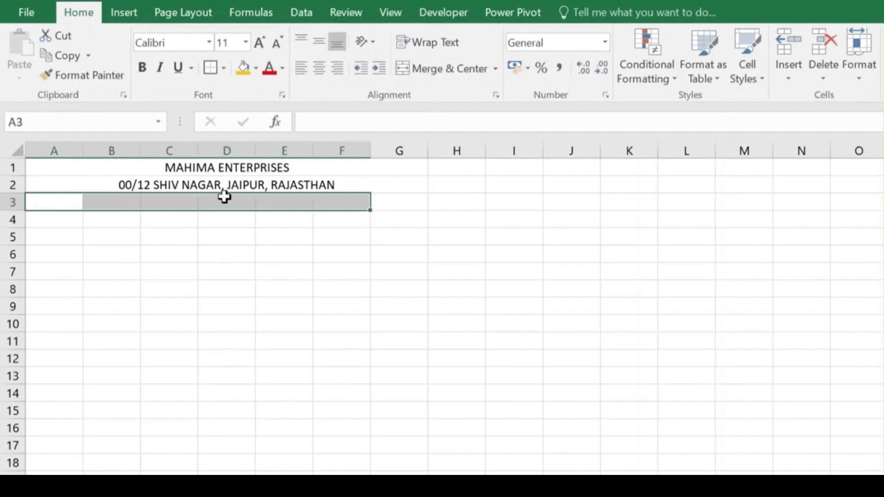
left_click(434, 68)
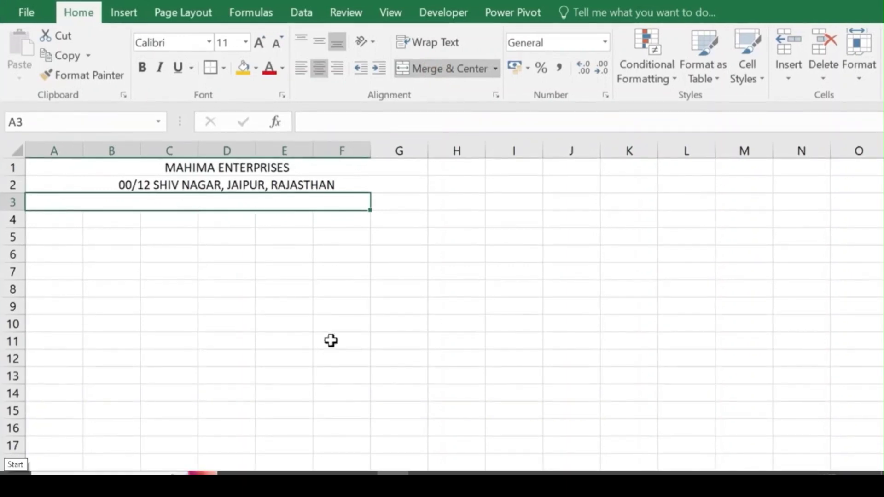
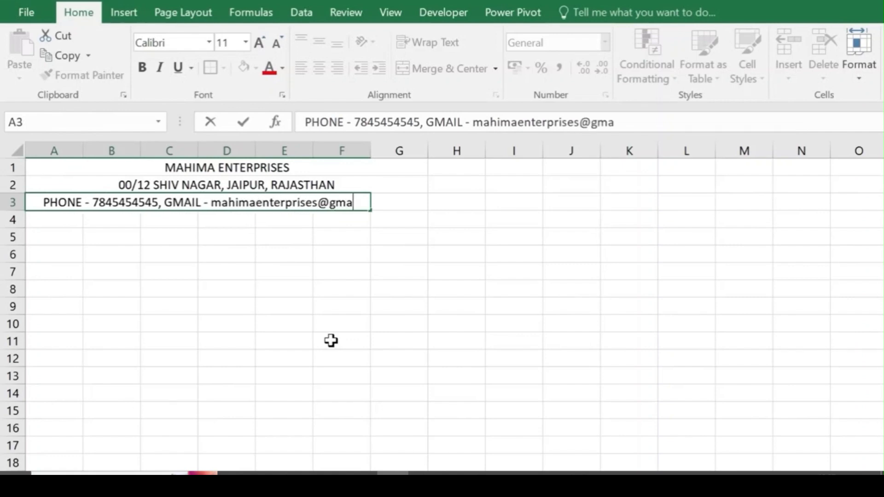
key("Return")
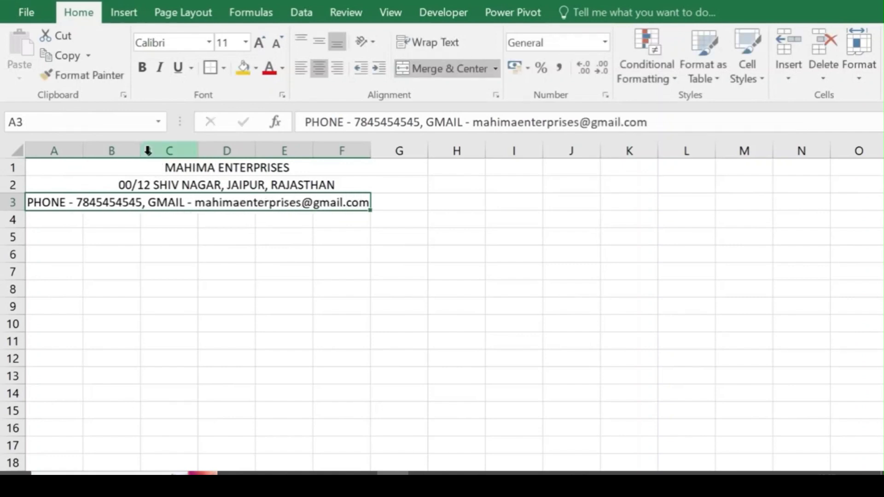
Step: Widen columns C, D, E and F to fit the contact line
left_click_drag(197, 150, 217, 148)
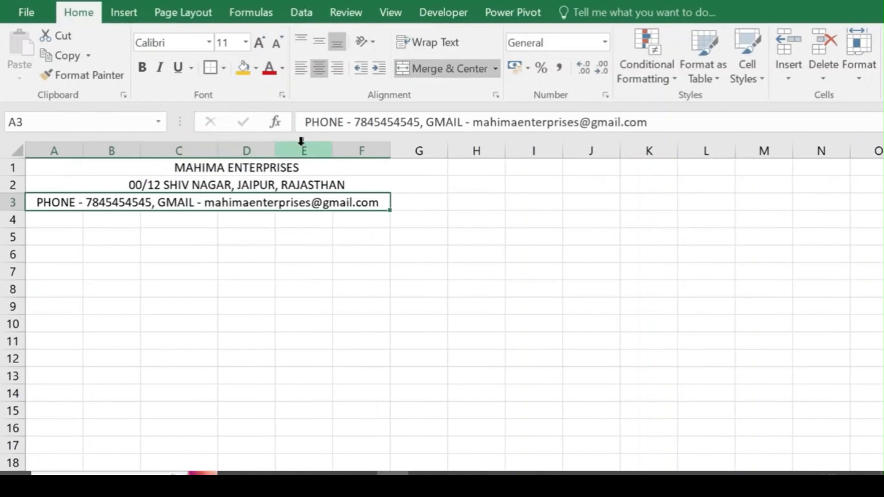
left_click_drag(274, 148, 288, 146)
left_click_drag(346, 146, 360, 147)
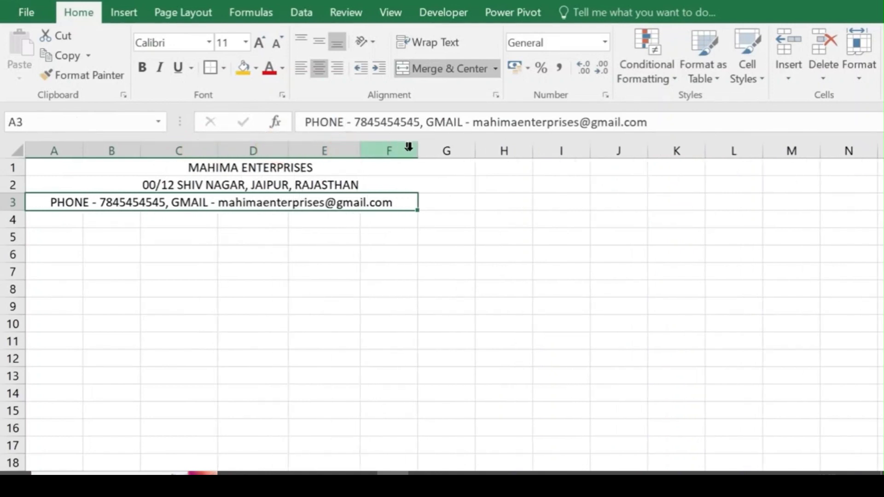
left_click_drag(417, 148, 437, 150)
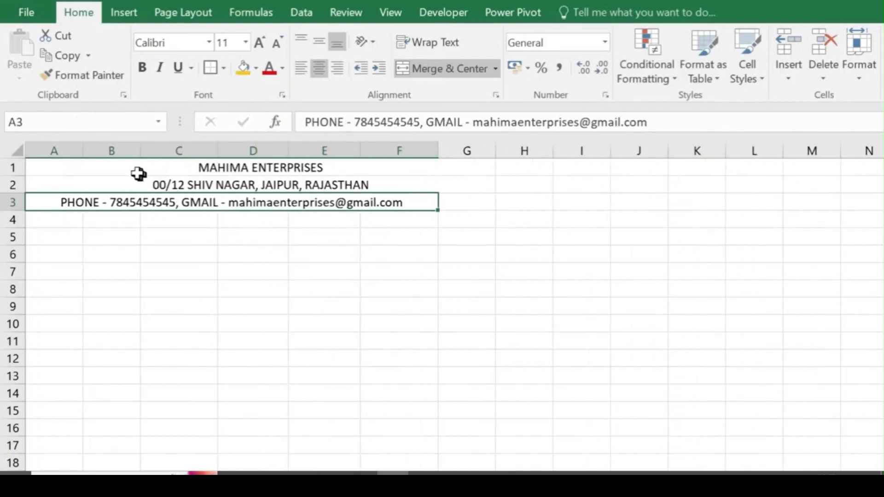
Step: Format the MAHIMA ENTERPRISES title as bold Copperplate Gothic at size 26
left_click(228, 167)
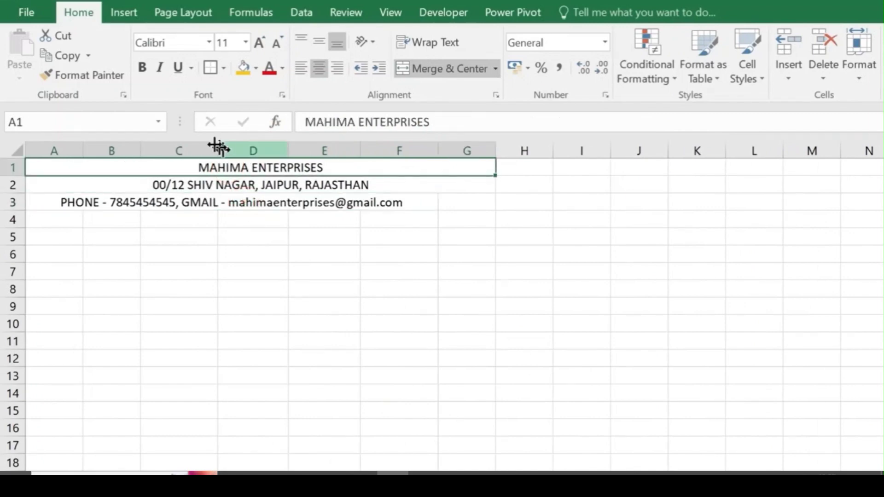
left_click(208, 41)
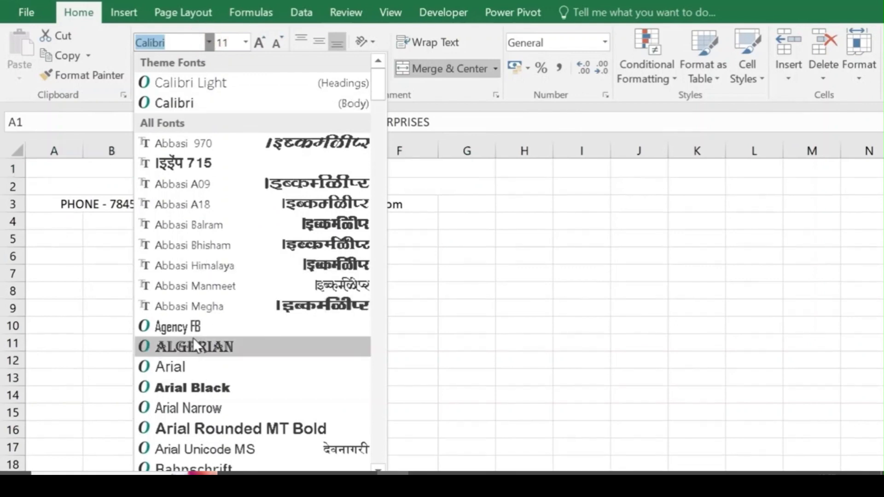
scroll(193, 338, "down", 15)
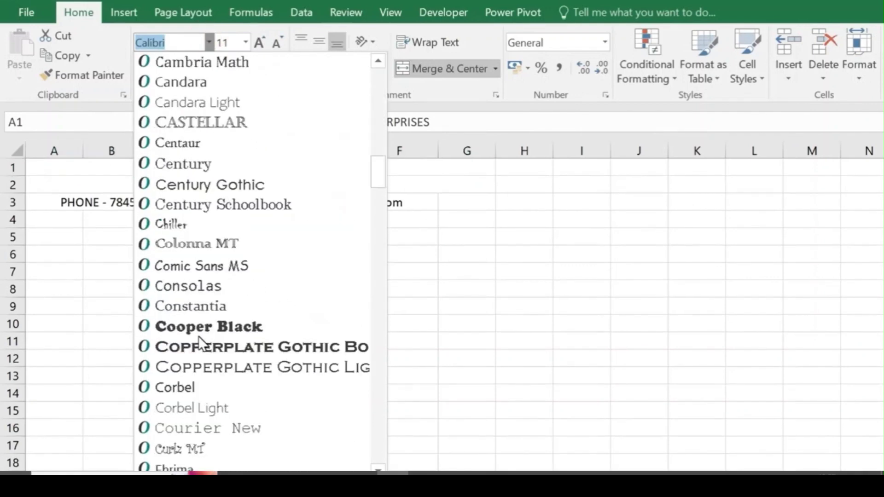
left_click(244, 349)
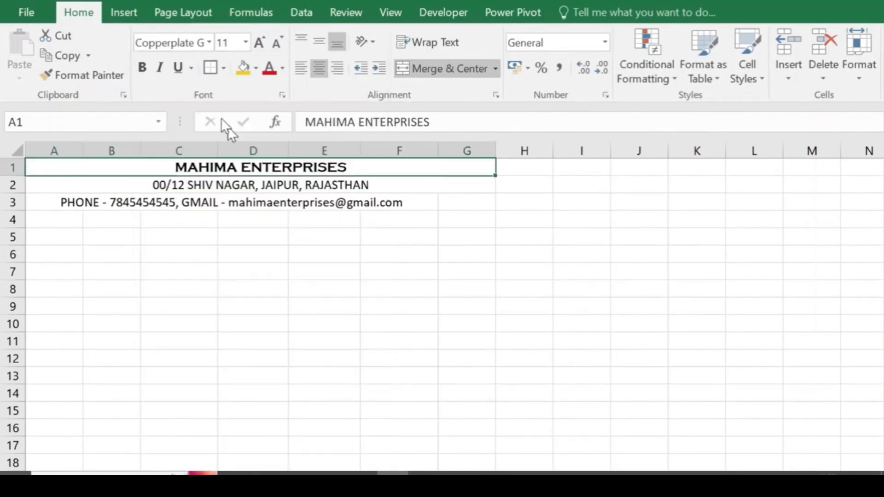
left_click(260, 42)
left_click(260, 43)
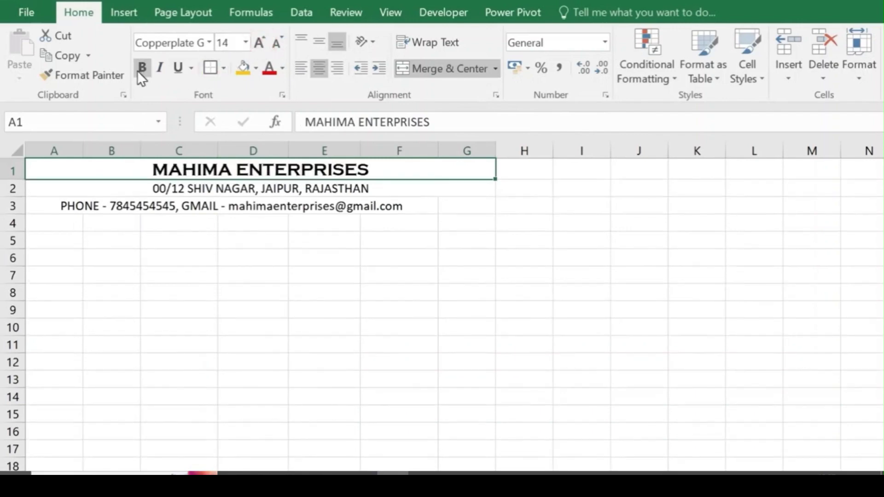
left_click(144, 67)
left_click(258, 43)
left_click(259, 42)
left_click(259, 42)
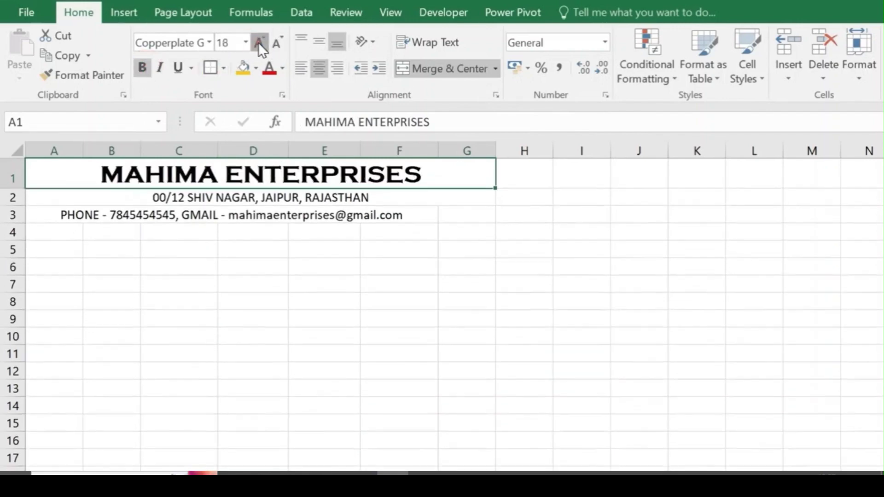
left_click(259, 43)
left_click(258, 42)
left_click(258, 43)
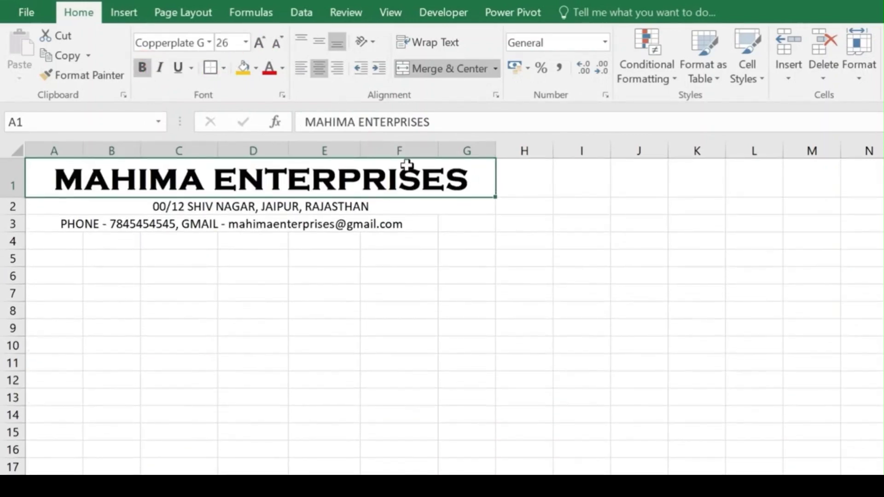
Step: Set the address line in bold Cambria
left_click(249, 205)
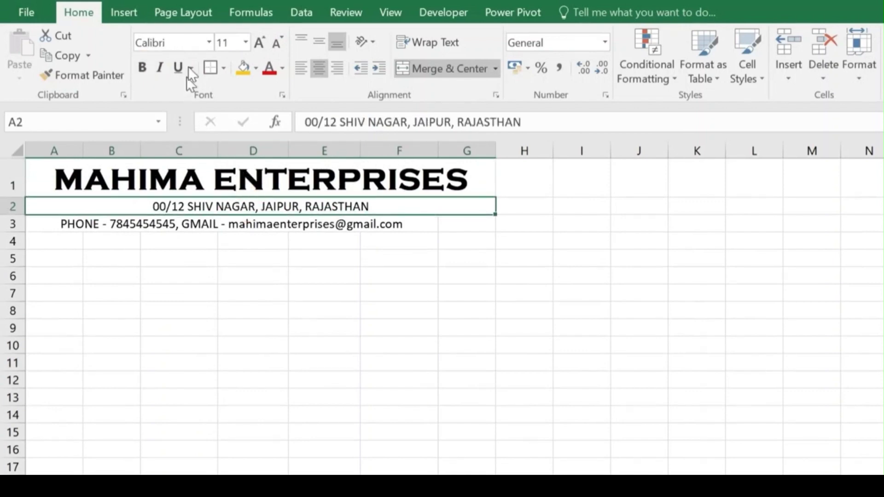
left_click(208, 38)
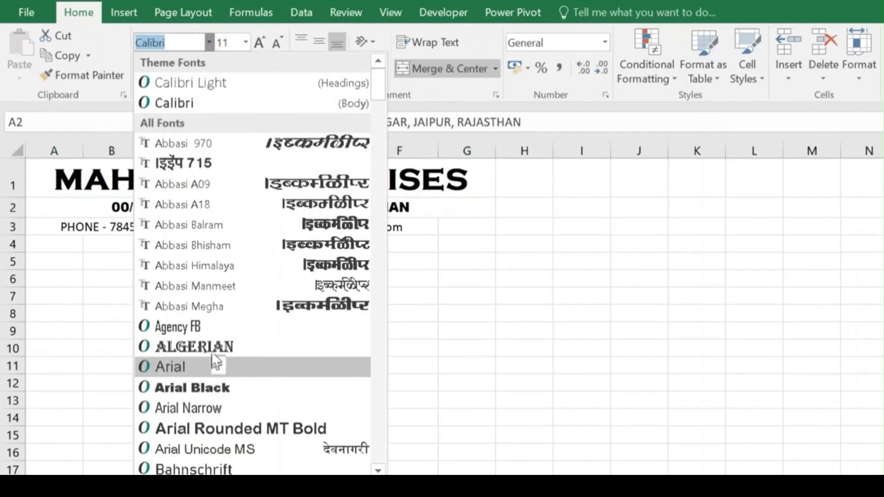
scroll(229, 384, "down", 12)
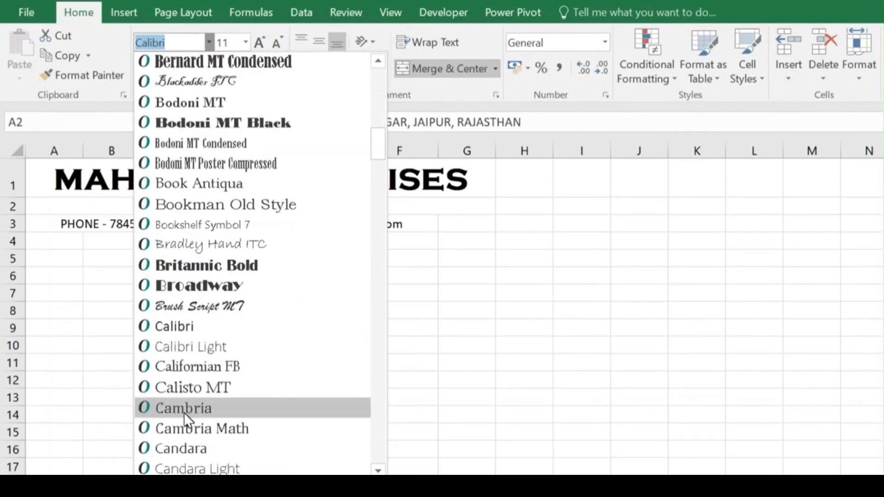
left_click(184, 412)
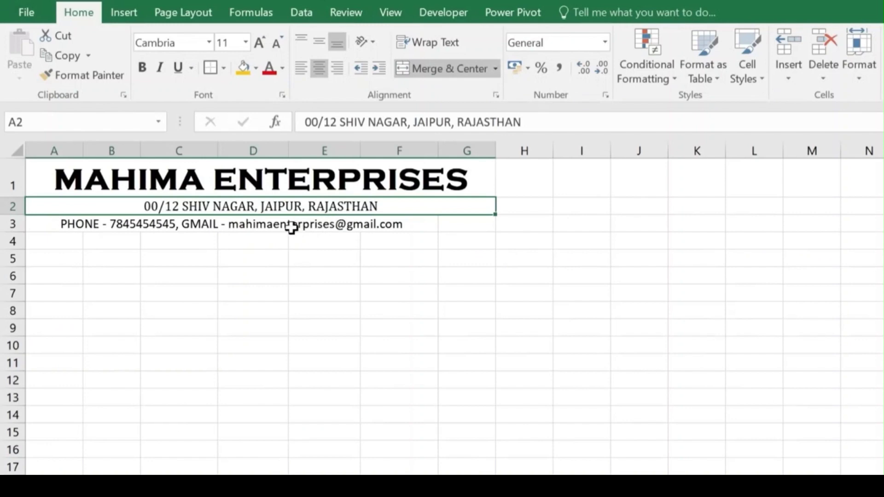
left_click(141, 69)
Step: Make the phone and e-mail line bold, merged and centred across A3:G3
left_click(176, 223)
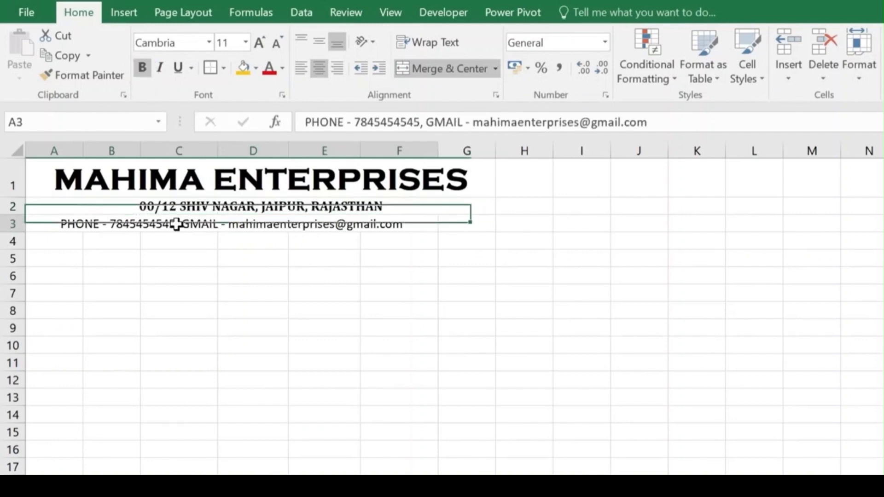
left_click(142, 68)
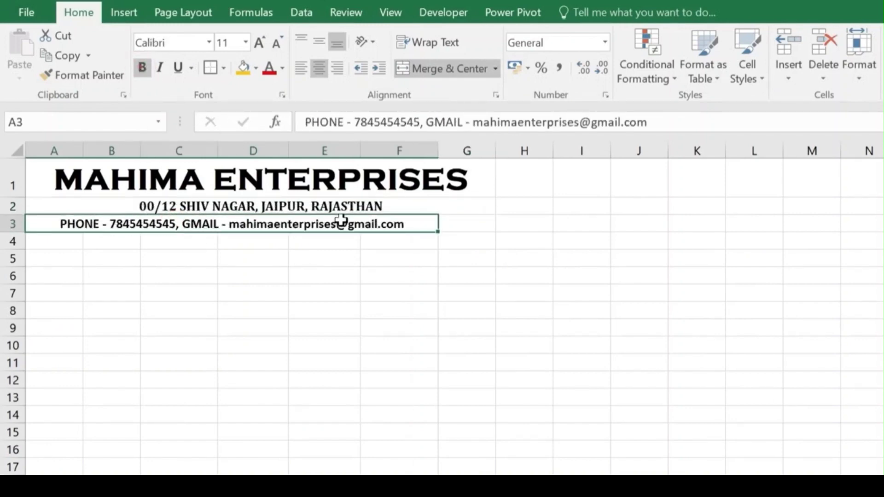
left_click(467, 241)
left_click_drag(58, 222, 454, 223)
left_click(441, 67)
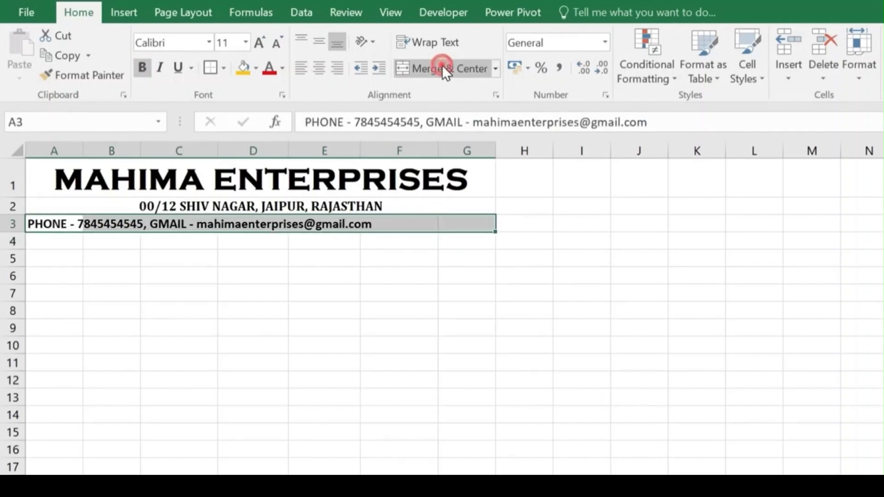
left_click(443, 64)
left_click(285, 242)
left_click(286, 191)
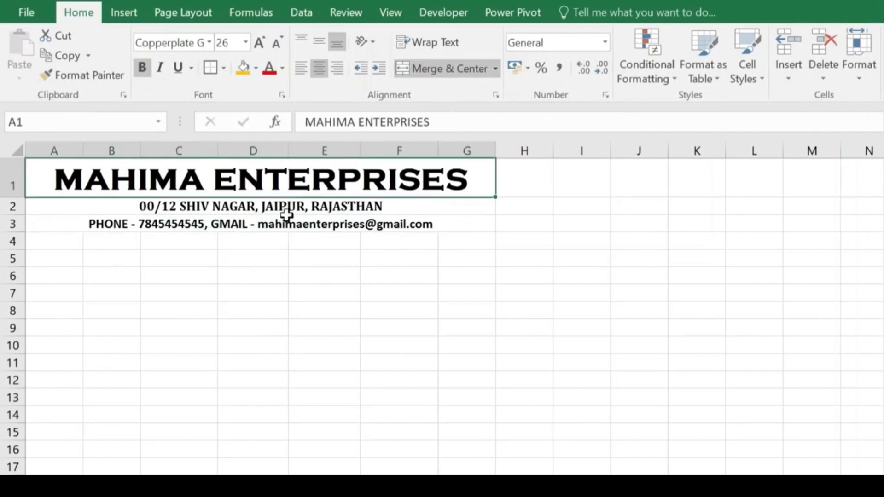
Step: Fill header rows A1:G3 with the Orange standard colour
left_click_drag(43, 174, 56, 220)
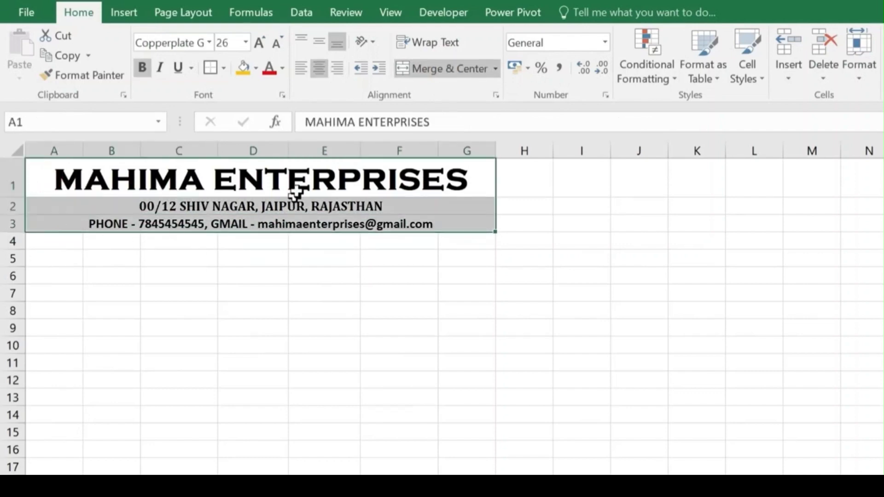
left_click(256, 68)
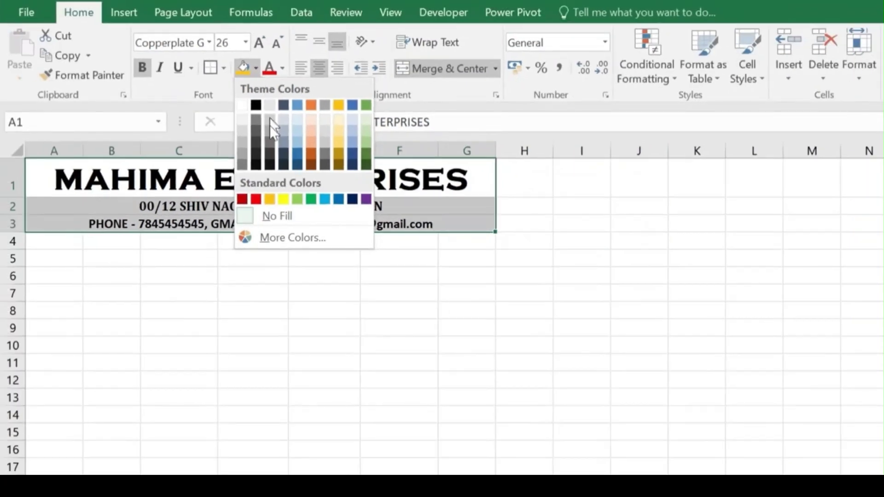
left_click(272, 201)
left_click(48, 241)
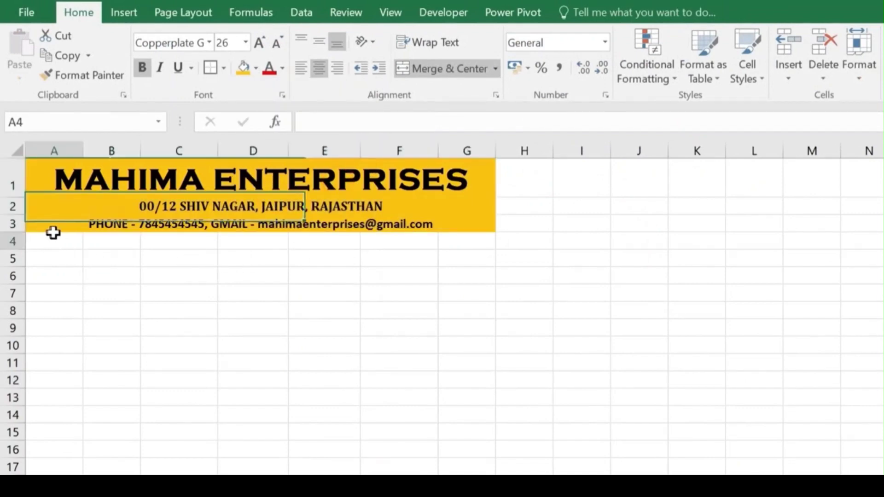
left_click_drag(76, 243, 469, 242)
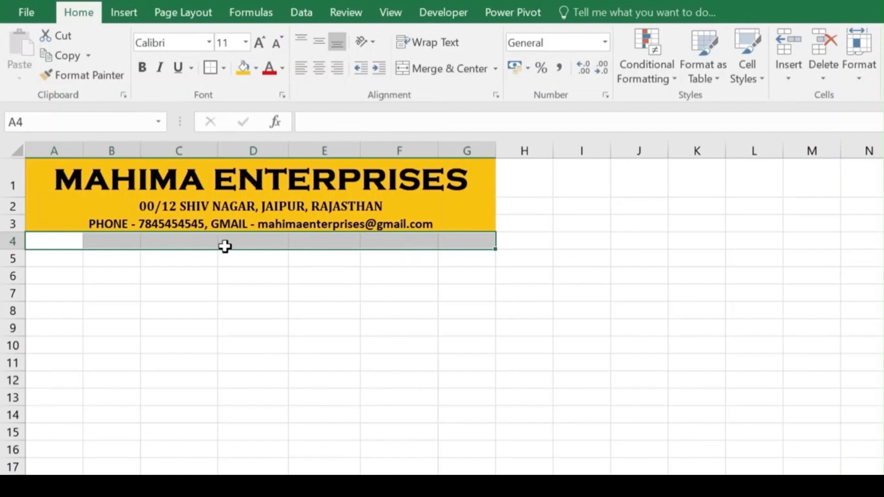
Step: Enter INVOICE in merged A4:G4, formatted bold Arial Black at size 14
left_click(437, 69)
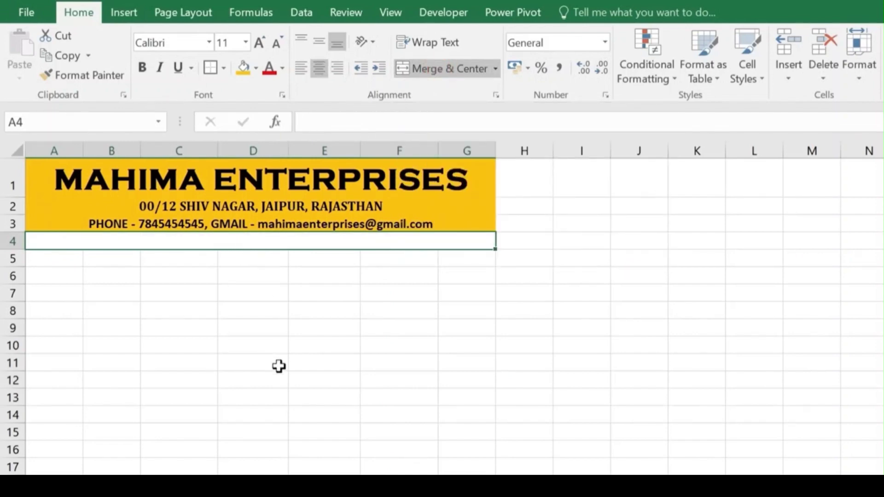
type("INVOICE")
left_click(263, 239)
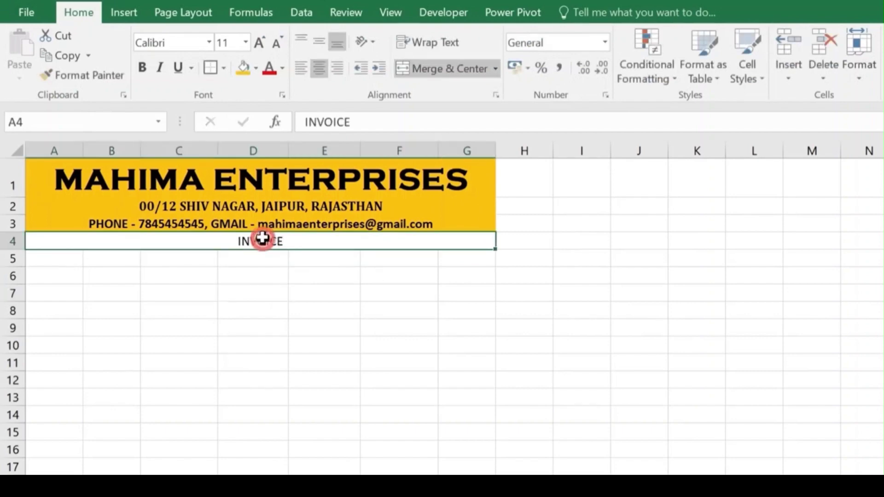
left_click(138, 70)
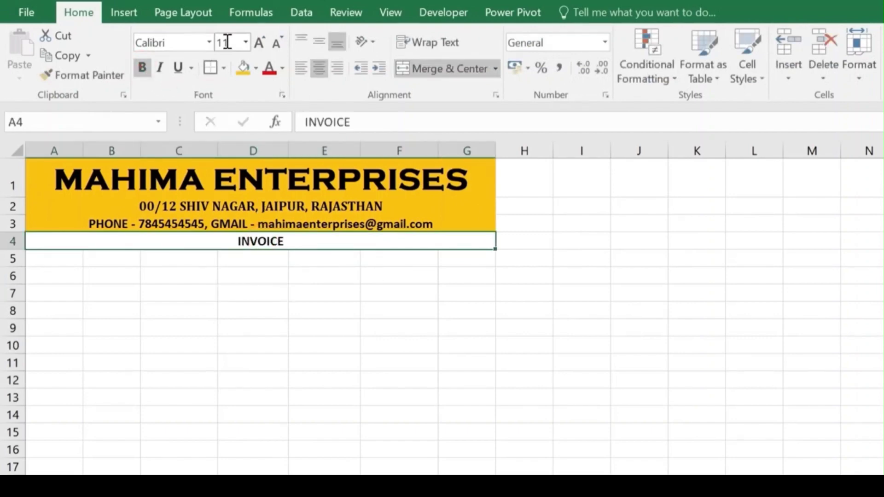
left_click(261, 43)
left_click(257, 43)
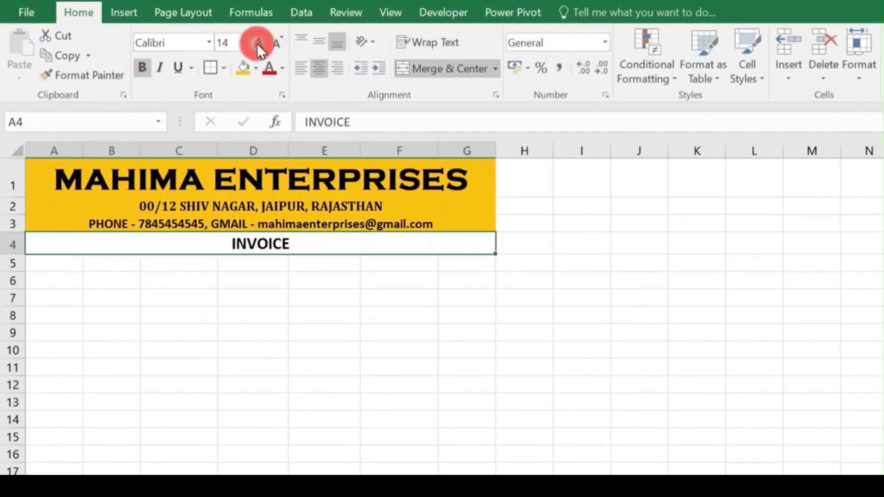
left_click(209, 42)
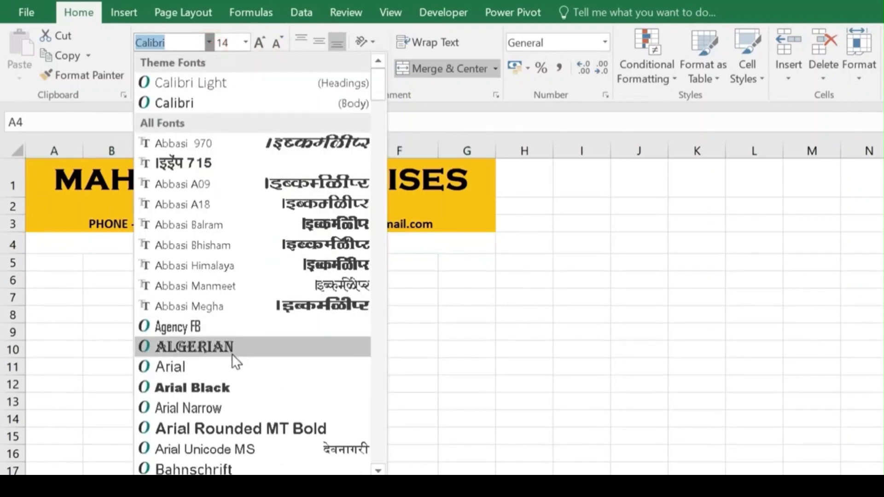
left_click(214, 387)
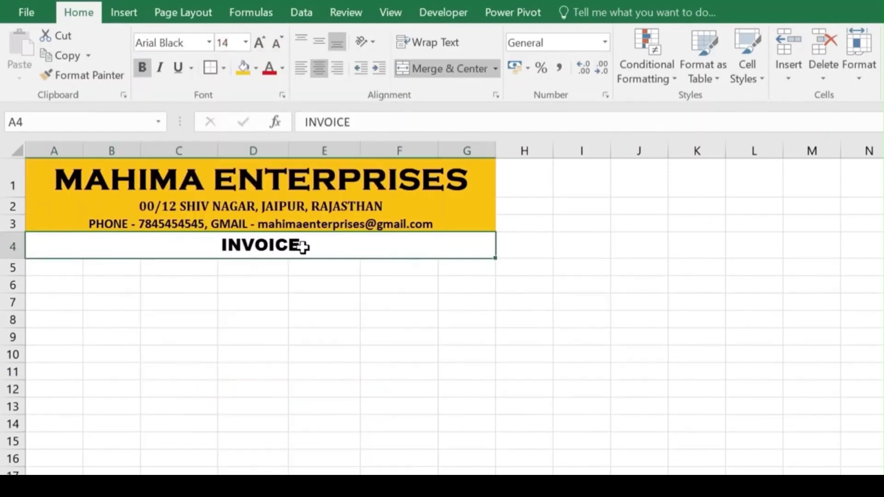
left_click_drag(59, 270, 115, 268)
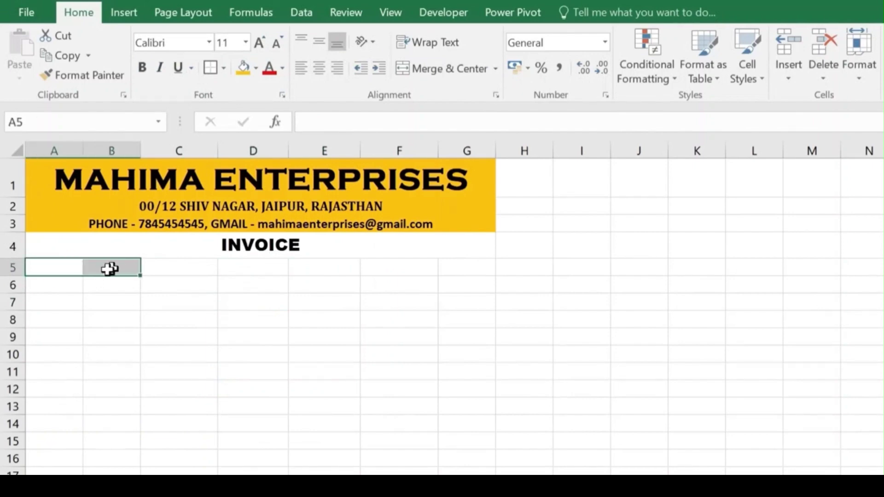
Step: Merge A5:B5, copy the merge down to row 6, and widen column B to 12.00
left_click(465, 68)
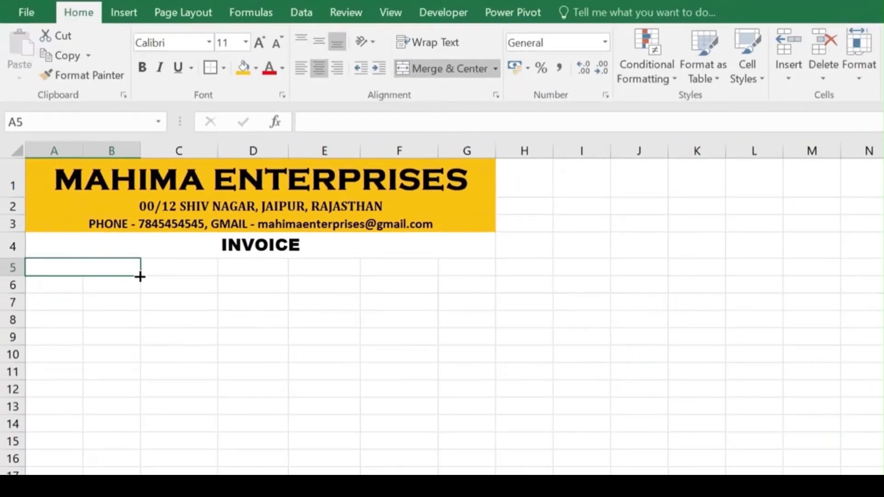
left_click_drag(140, 276, 140, 294)
left_click(78, 284)
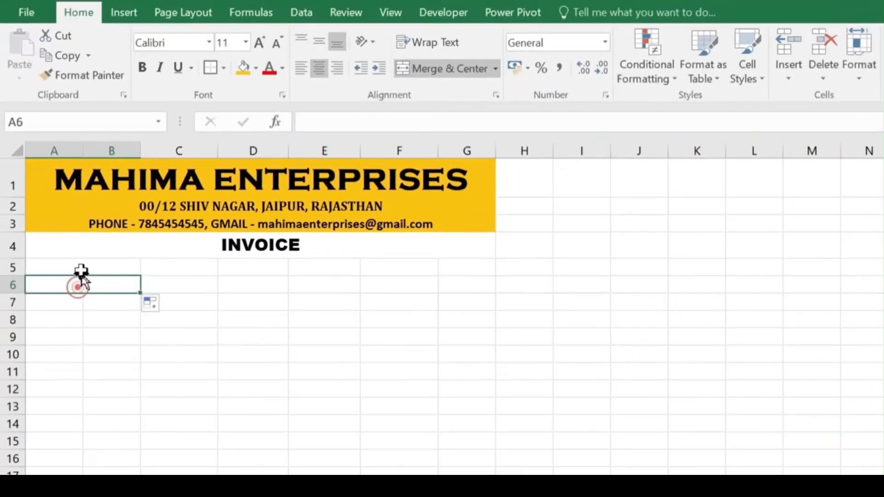
left_click(79, 266)
left_click(81, 282)
left_click(80, 266)
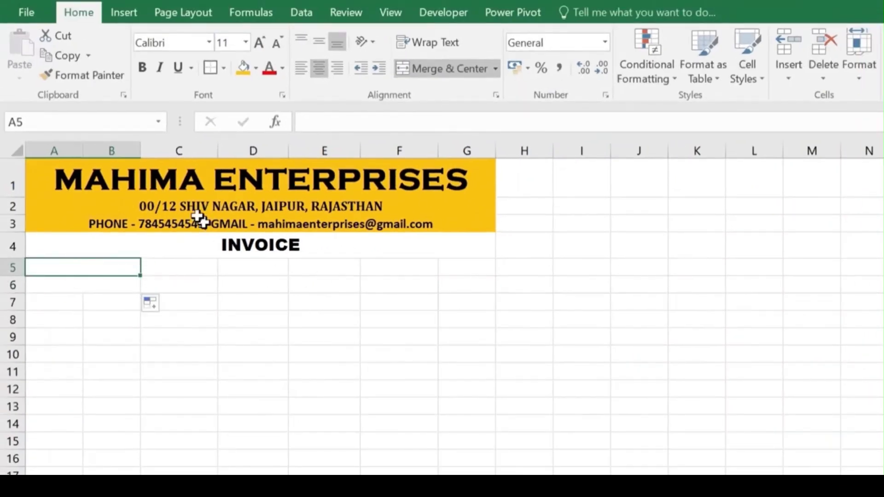
left_click_drag(141, 151, 165, 150)
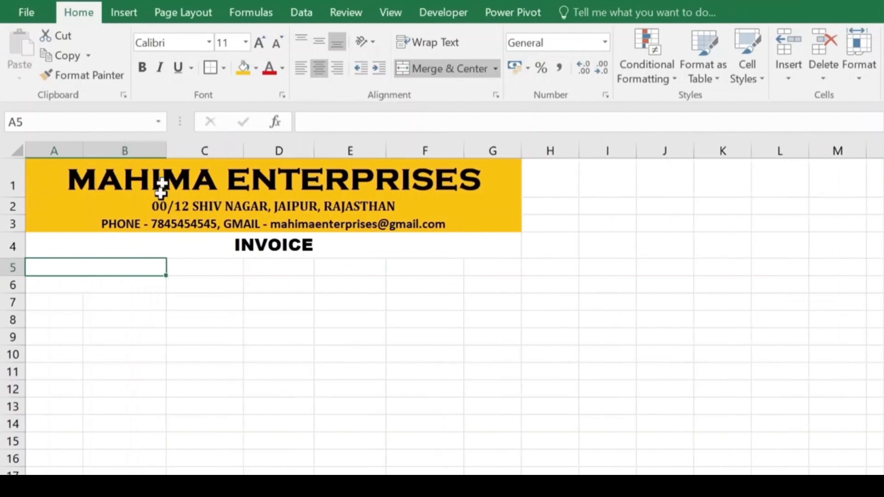
Step: Label the merged cells COSTUMER'S NAME in row 5 and INVOICE DATE in row 6
left_click(109, 267)
type("COSTUMER'S NAME")
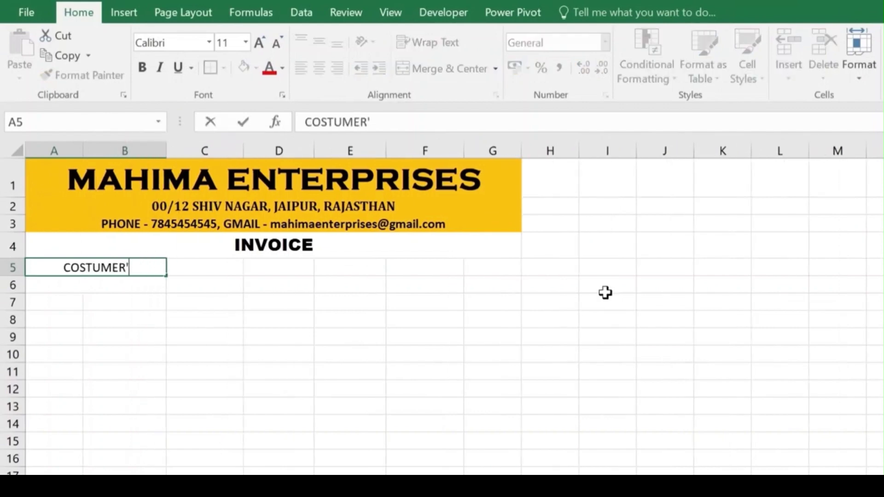
key("Return")
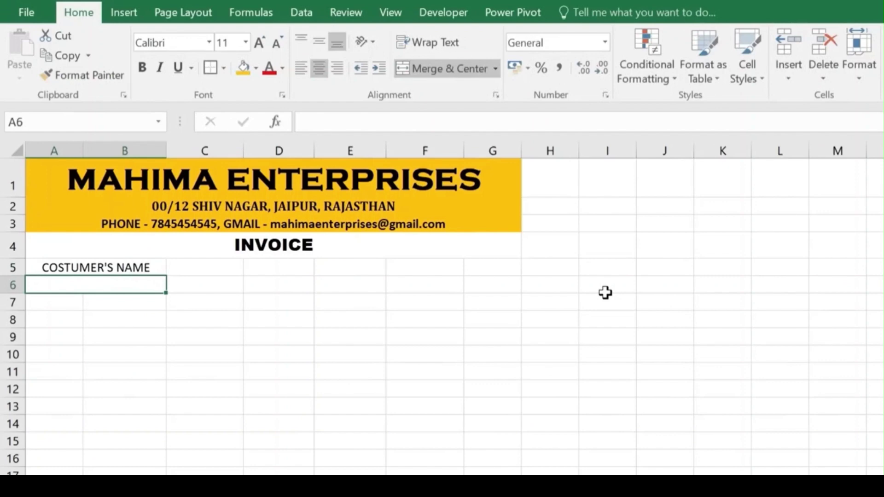
type("INVOICE DATE")
key("Tab")
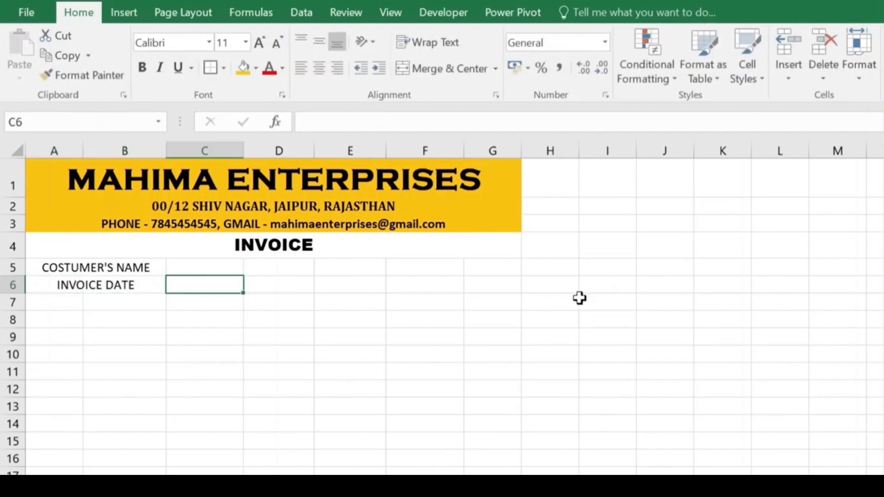
left_click_drag(218, 267, 315, 273)
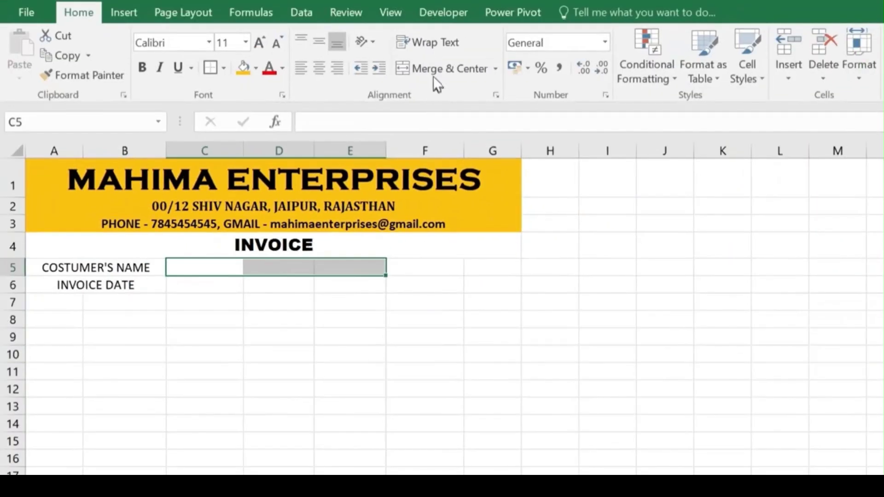
Step: Merge C5:E5 and F5:G5, copying each merged layout down to row 6
left_click(436, 68)
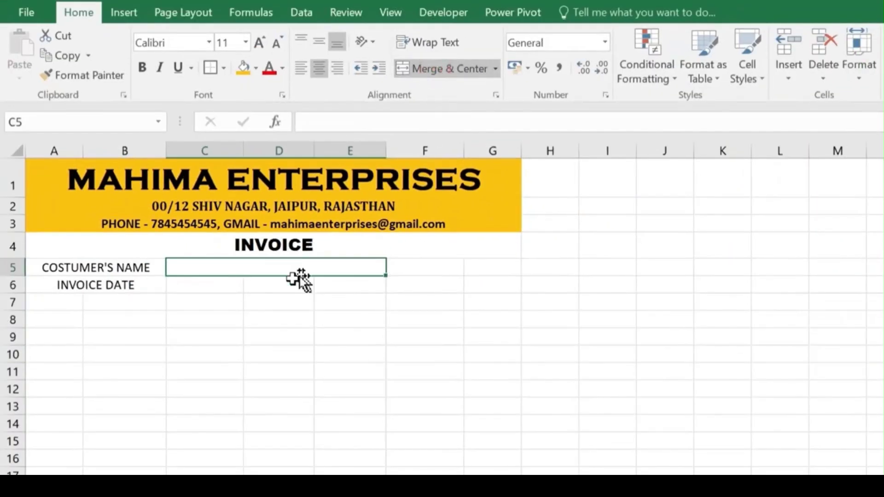
left_click_drag(386, 275, 386, 287)
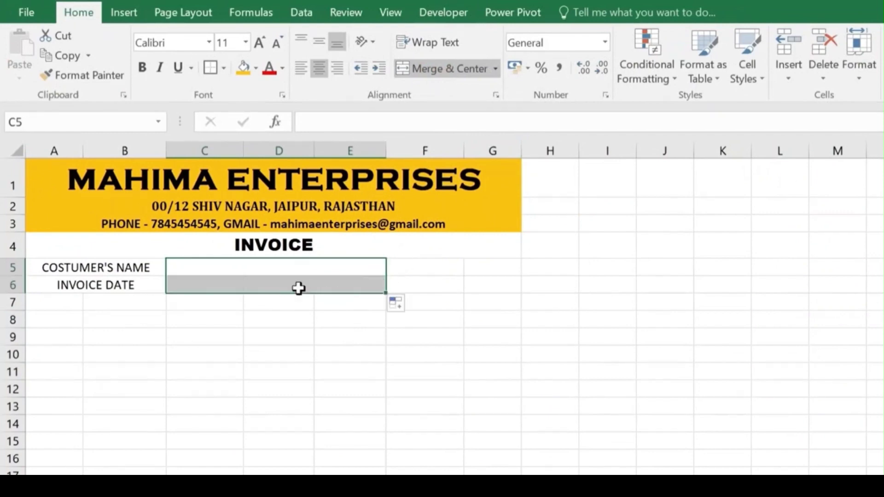
left_click(297, 285)
left_click_drag(416, 262, 472, 268)
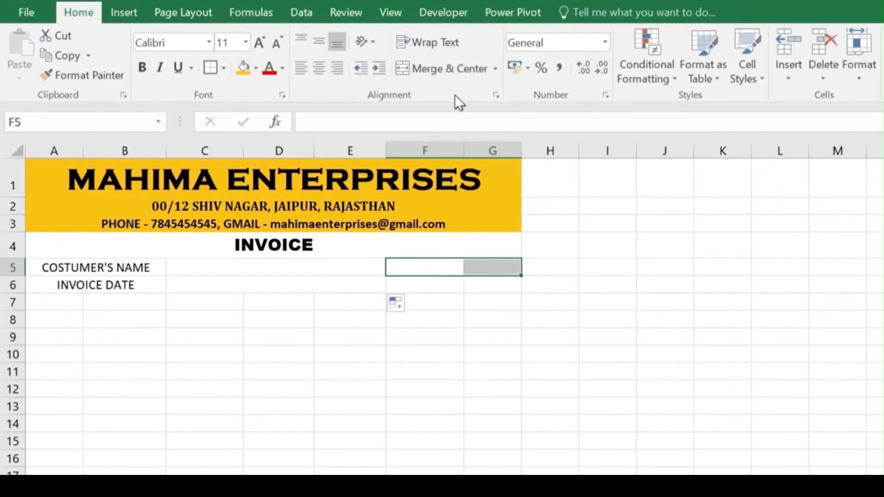
left_click(448, 71)
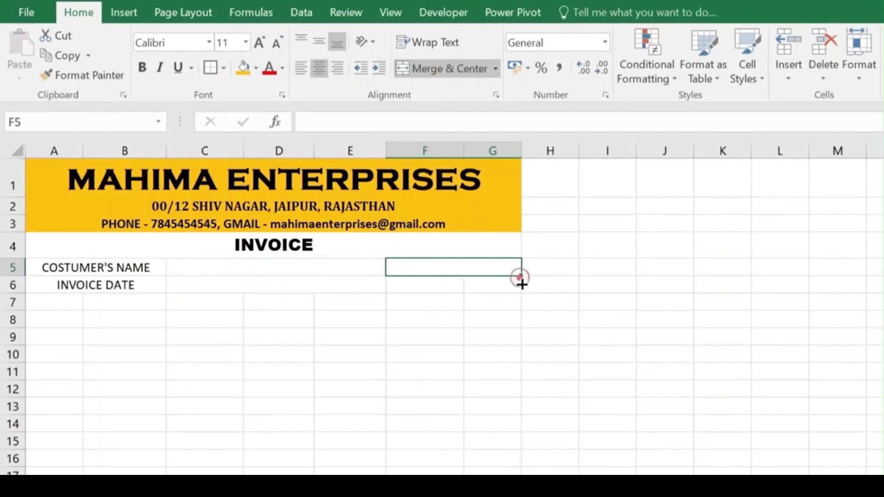
left_click_drag(520, 277, 509, 288)
left_click(471, 288)
left_click(468, 264)
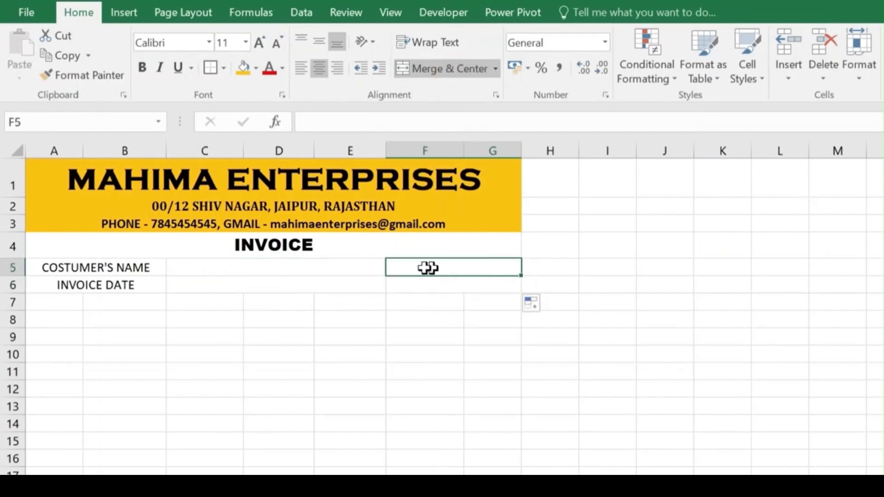
left_click(274, 268)
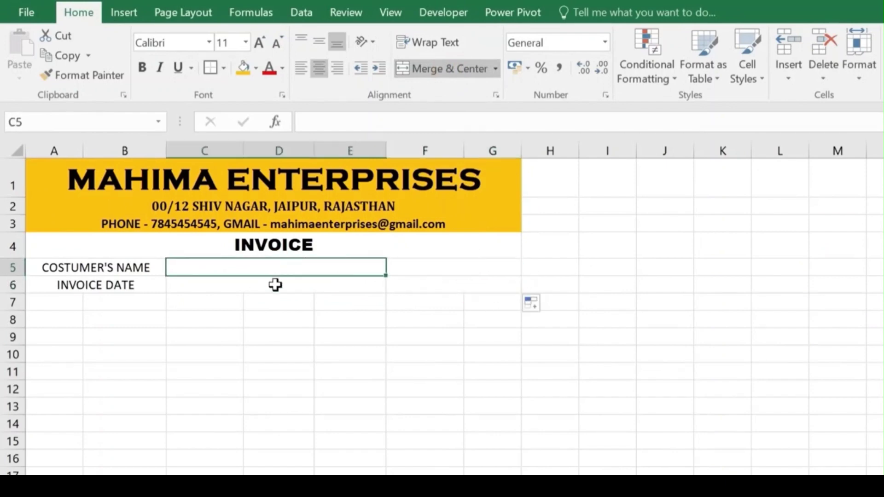
left_click(275, 284)
Step: Label the merged F5:G5 cell INVOICE NO
left_click(457, 268)
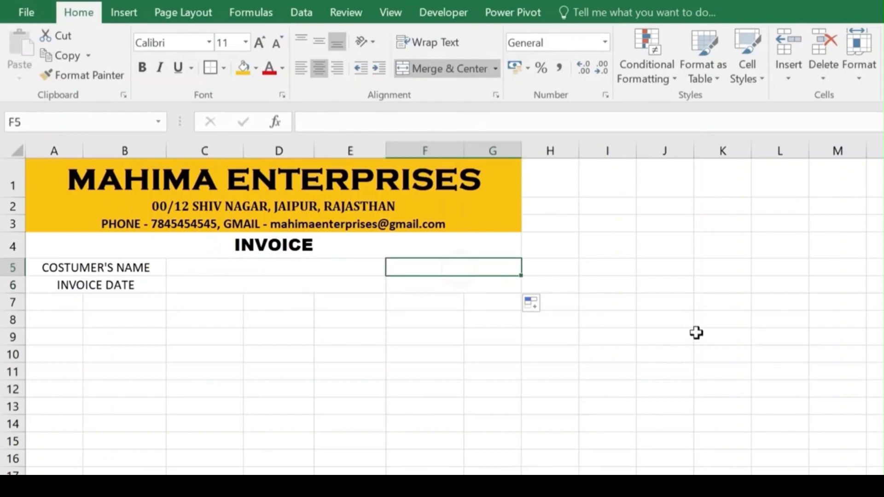
type("VOICE NO.")
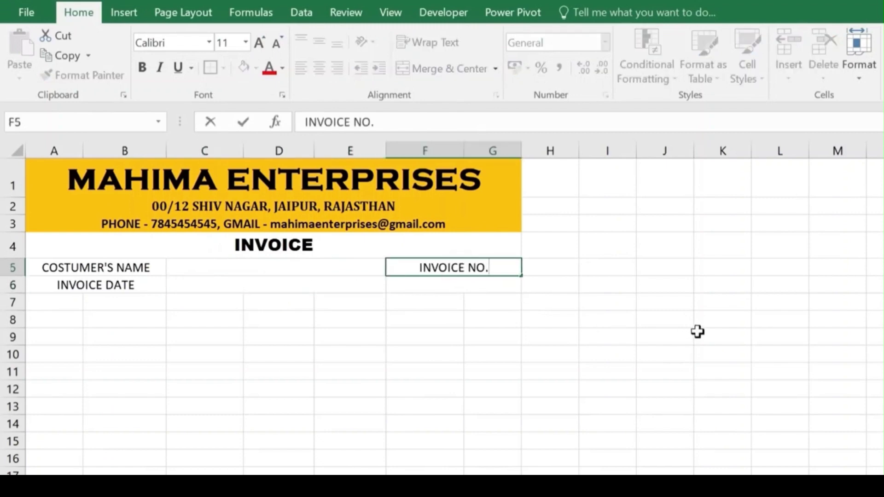
left_click(276, 267)
left_click_drag(98, 262, 350, 287)
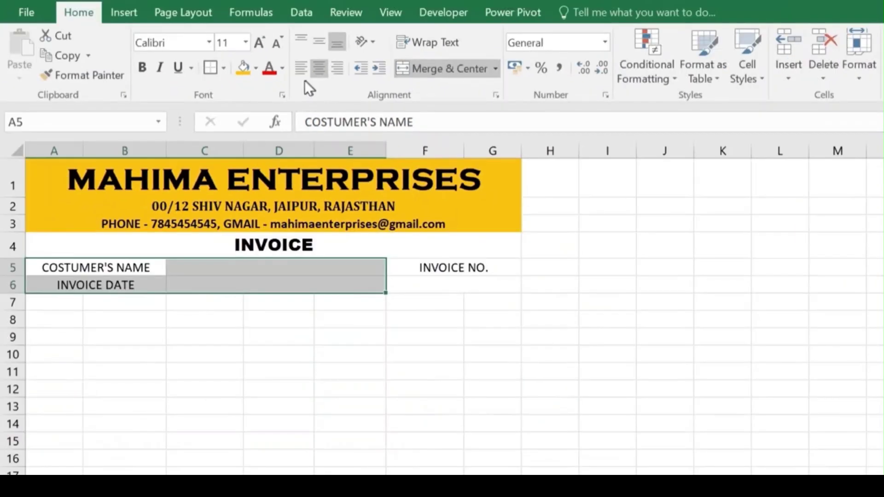
Step: Left-align the COSTUMER'S NAME and INVOICE DATE labels and make them bold 12 pt
left_click(294, 73)
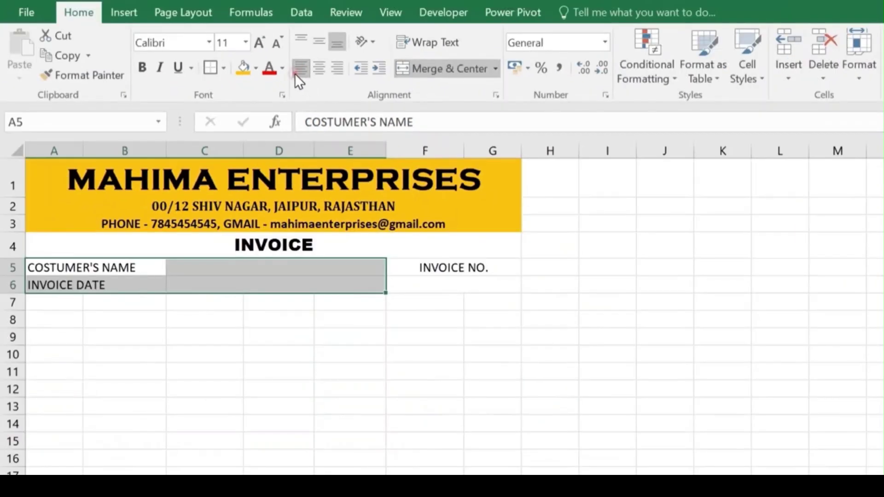
key("Down")
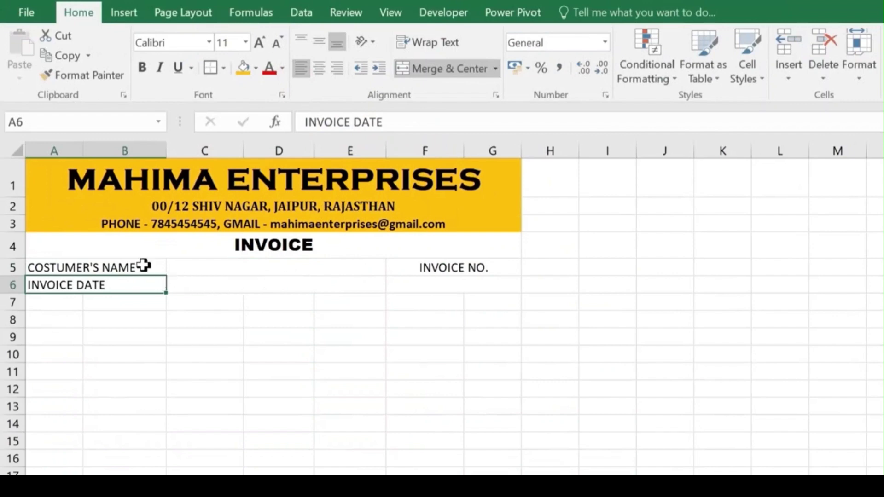
left_click_drag(142, 265, 155, 284)
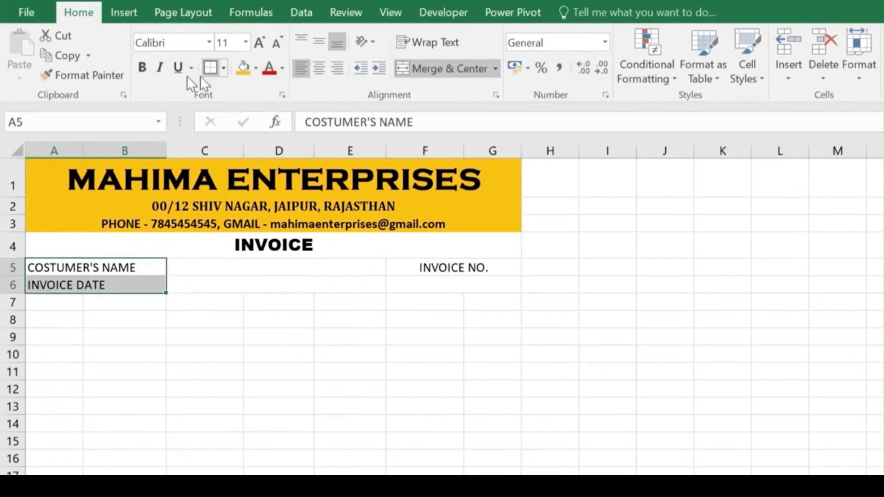
left_click(141, 66)
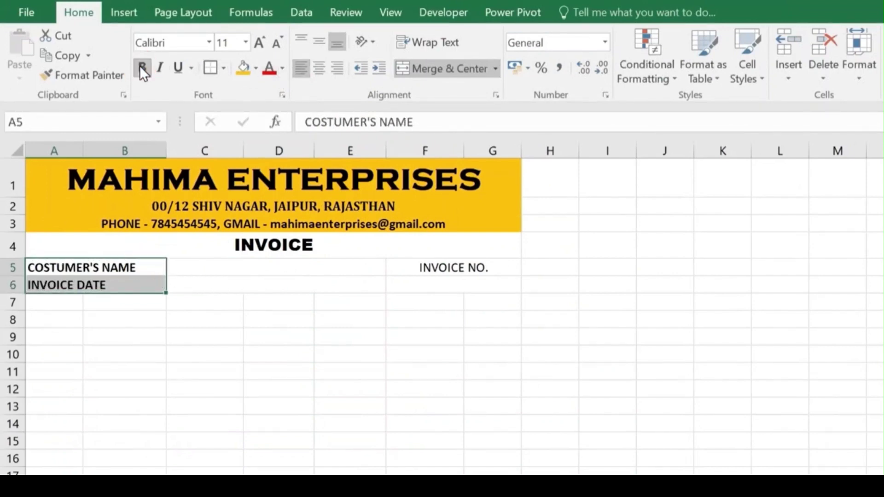
left_click(260, 42)
Step: Make the INVOICE NO. label bold at 12 pt
left_click_drag(437, 267, 442, 283)
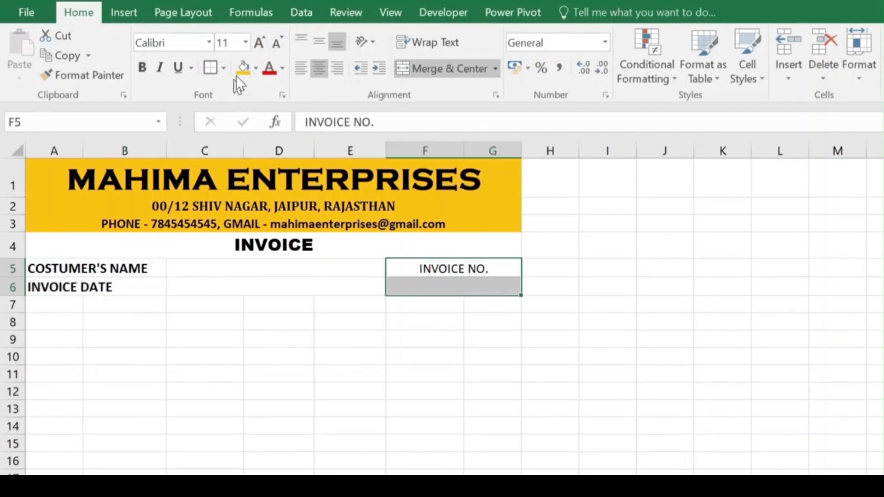
left_click(259, 44)
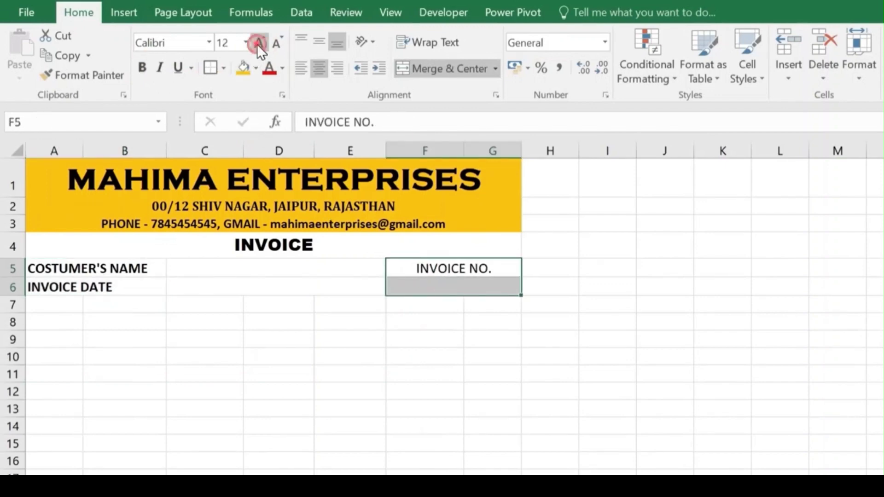
left_click(142, 65)
left_click(193, 286)
left_click_drag(69, 173, 170, 223)
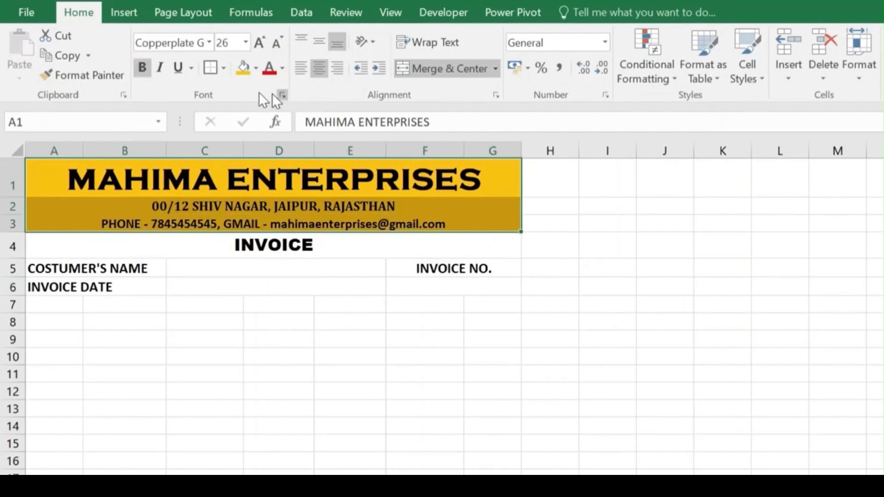
Step: Give the A1:G3 header block a thick outside border
left_click(223, 68)
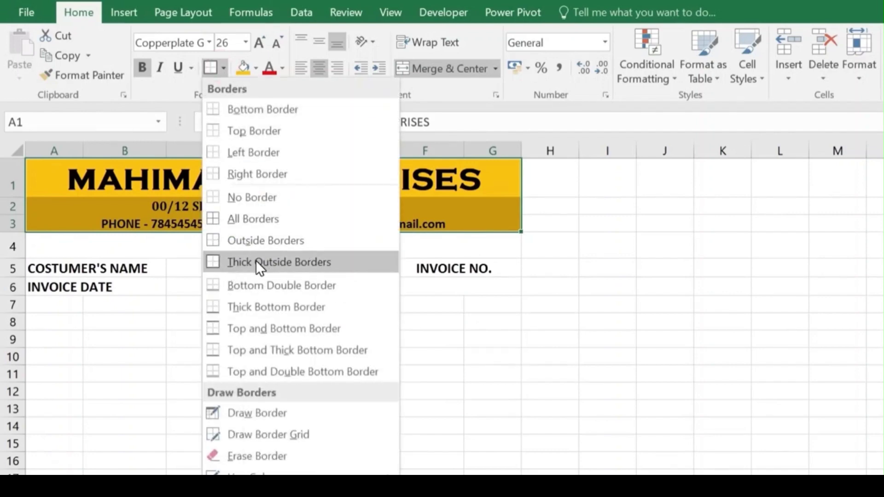
left_click(256, 261)
left_click(366, 259)
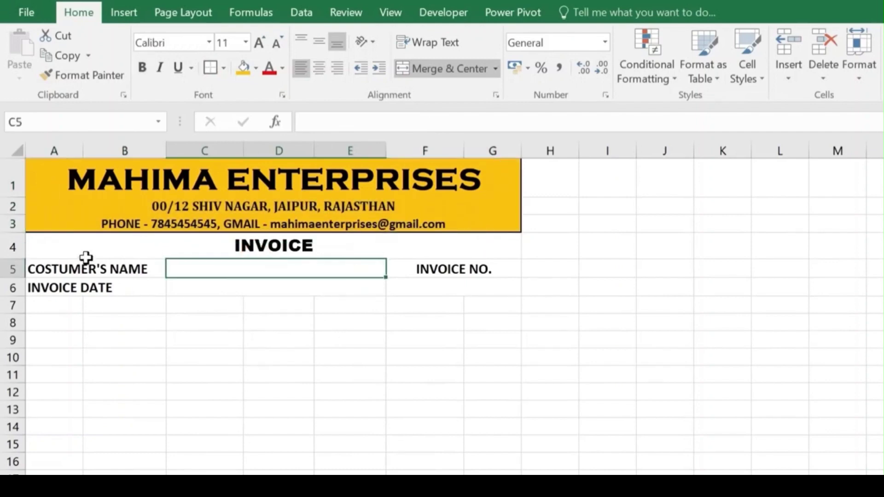
Step: Apply all borders plus a thick outside border to the A5:G6 details block
left_click_drag(90, 266, 430, 276)
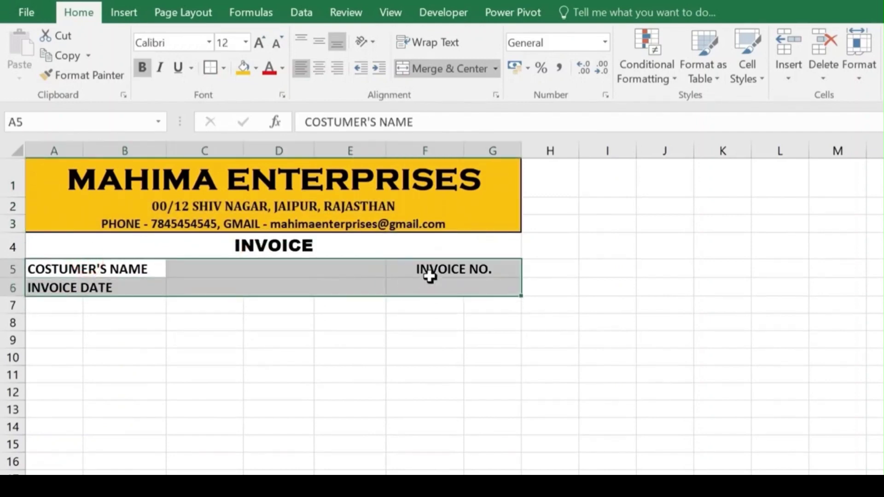
left_click(222, 68)
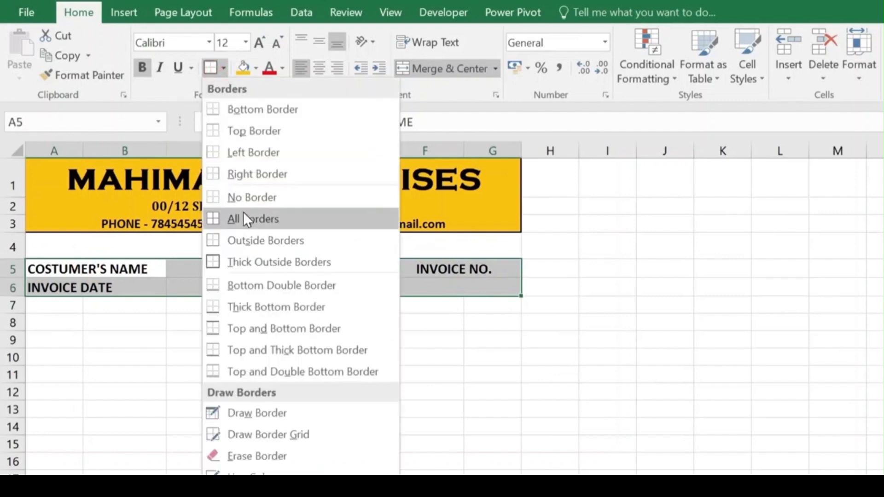
left_click(255, 217)
left_click(224, 68)
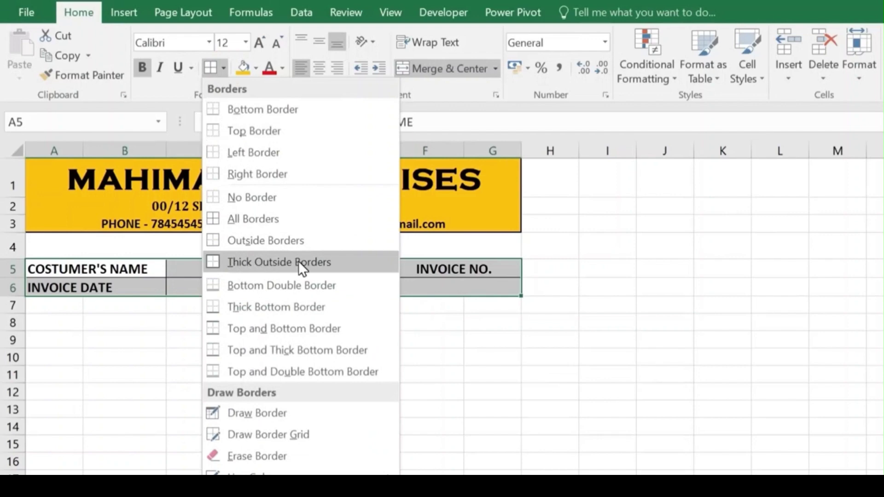
left_click(279, 261)
left_click(217, 327)
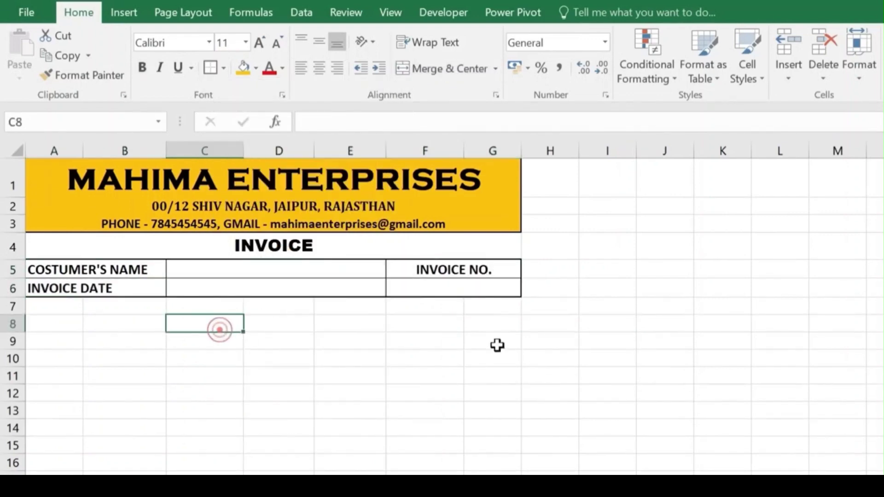
scroll(436, 244, "down", 1)
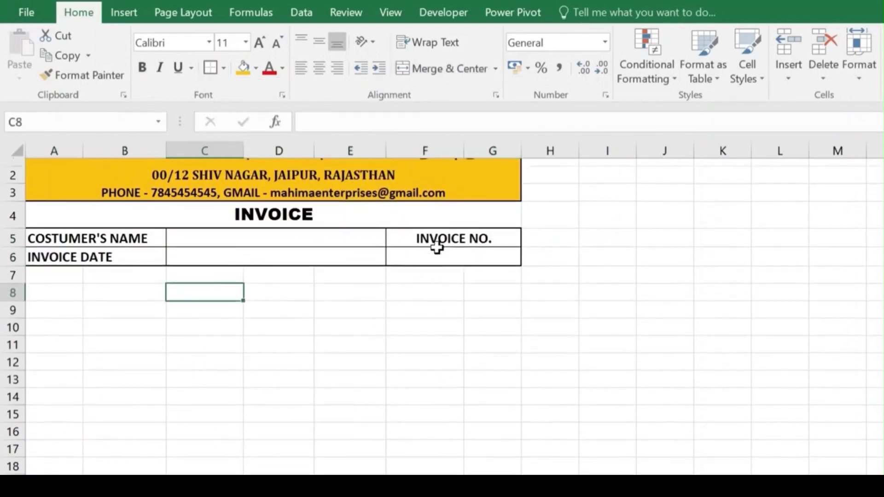
Step: Enter the first goods-table heading S NO in cell A8
left_click(54, 269)
left_click(11, 268)
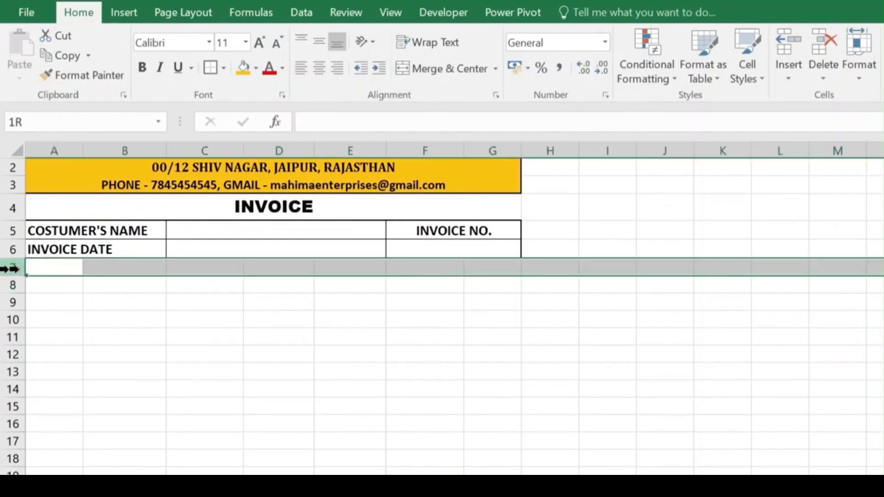
left_click(49, 285)
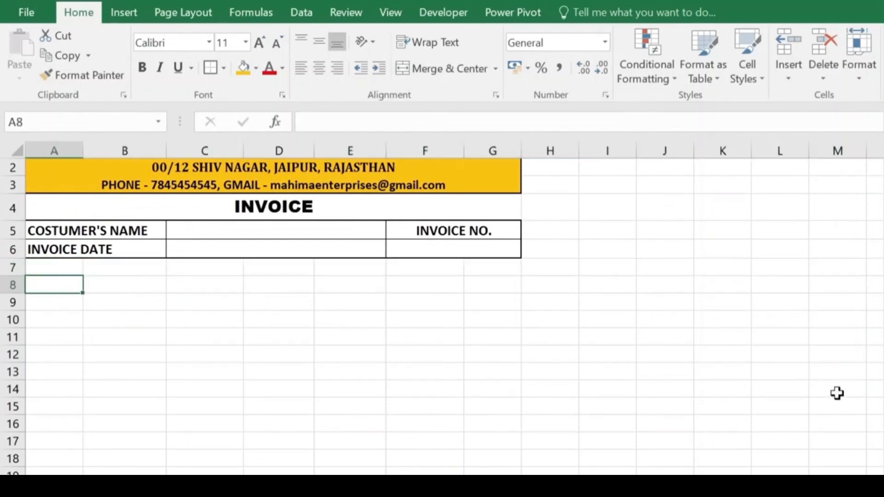
type("S NO")
key("Tab")
Step: Merge the description heading cells and copy that merged layout down the description column
left_click_drag(143, 284, 259, 289)
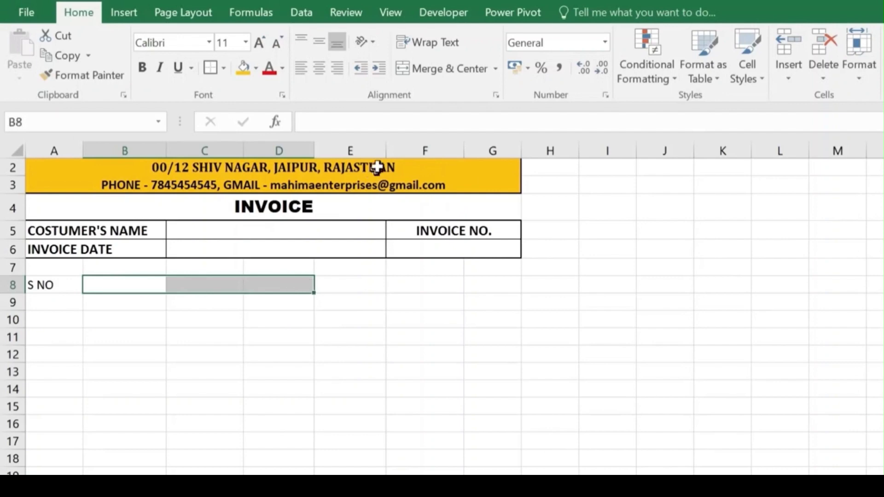
left_click(443, 70)
scroll(305, 260, "down", 1)
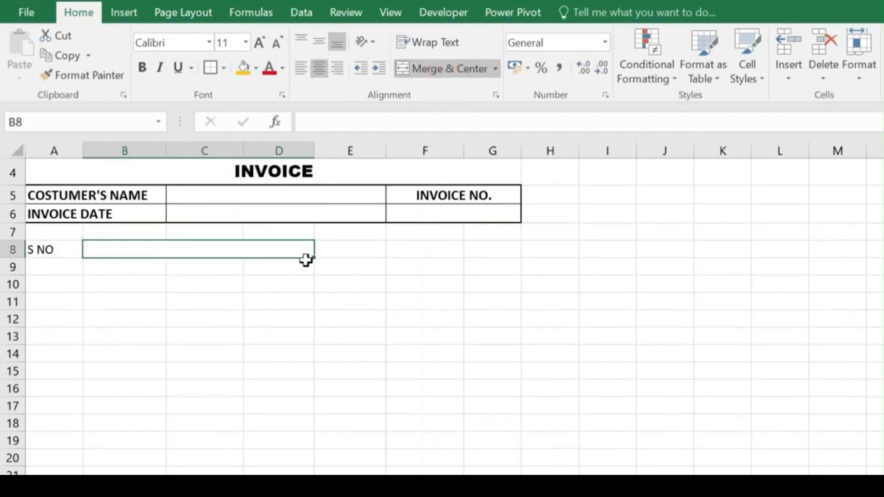
left_click_drag(314, 258, 315, 470)
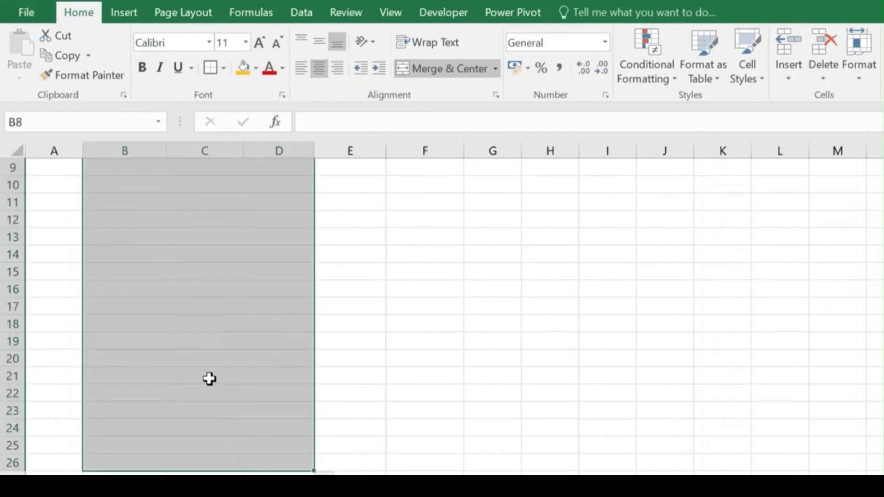
scroll(216, 381, "up", 2)
left_click(210, 355)
scroll(215, 420, "down", 1)
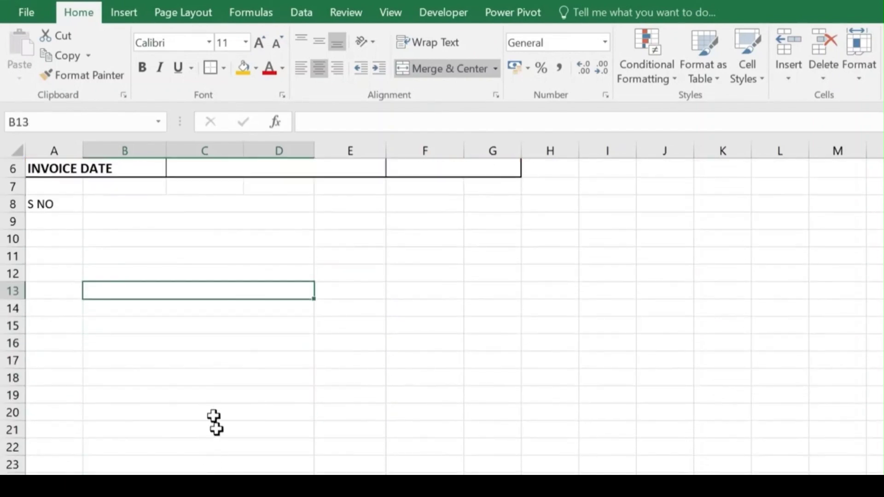
scroll(185, 299, "up", 1)
left_click(183, 299)
Step: Fill in the remaining row 8 headings: DESCRIPTIONS OF GOODS, PRICE, QTY and AMOUNT
left_click(83, 236)
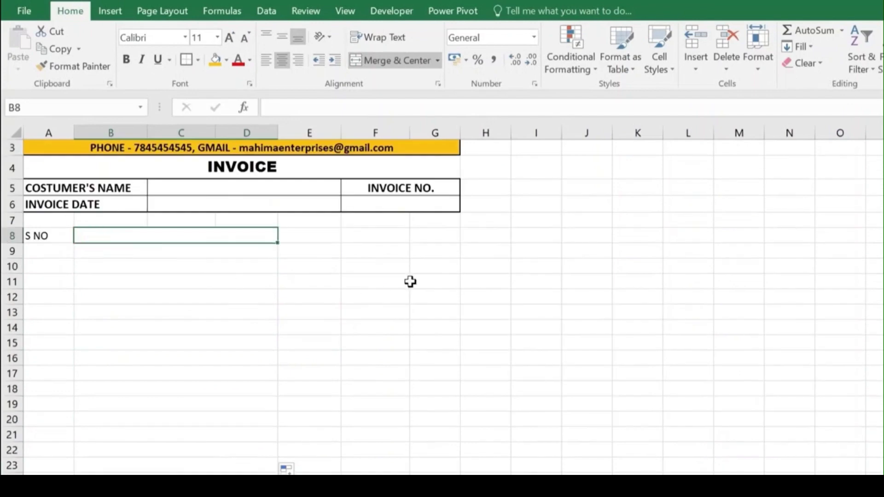
type("DES")
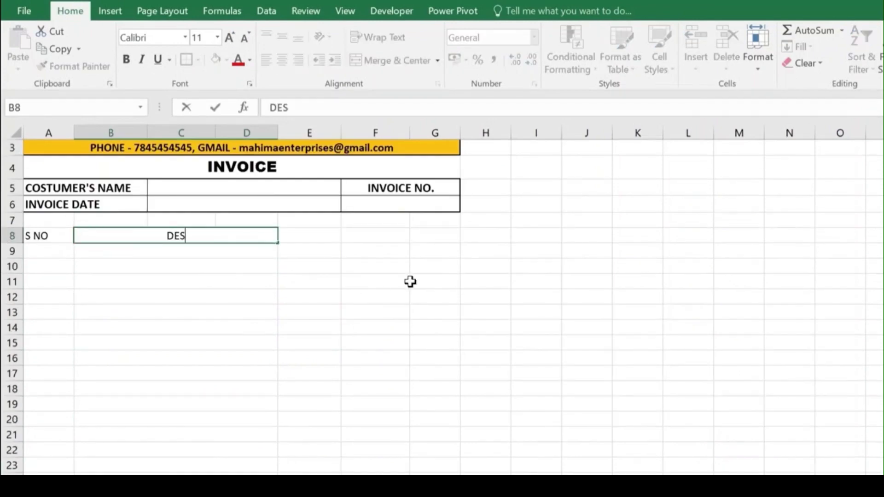
type("CRIPTIONS O")
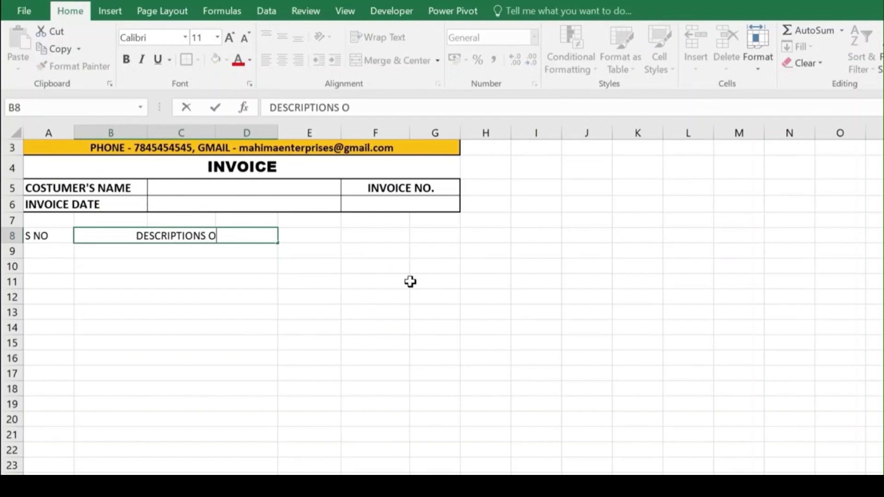
type("F GOODS")
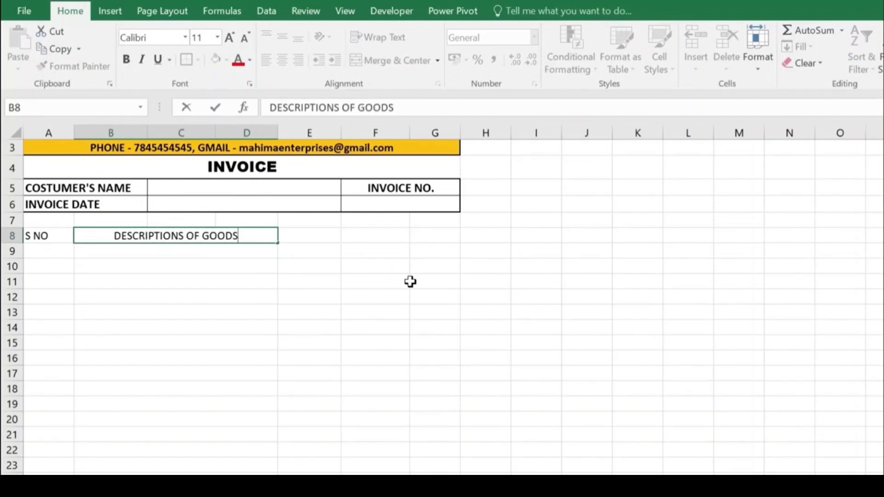
key("Tab")
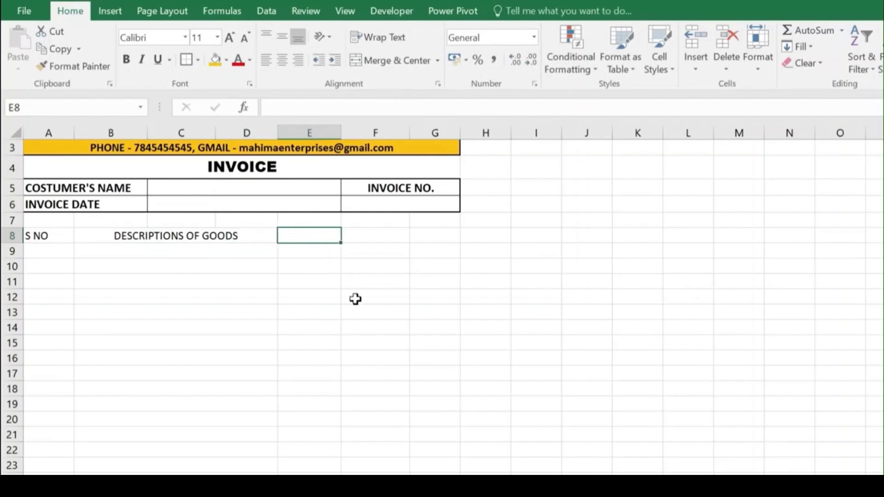
key("Tab")
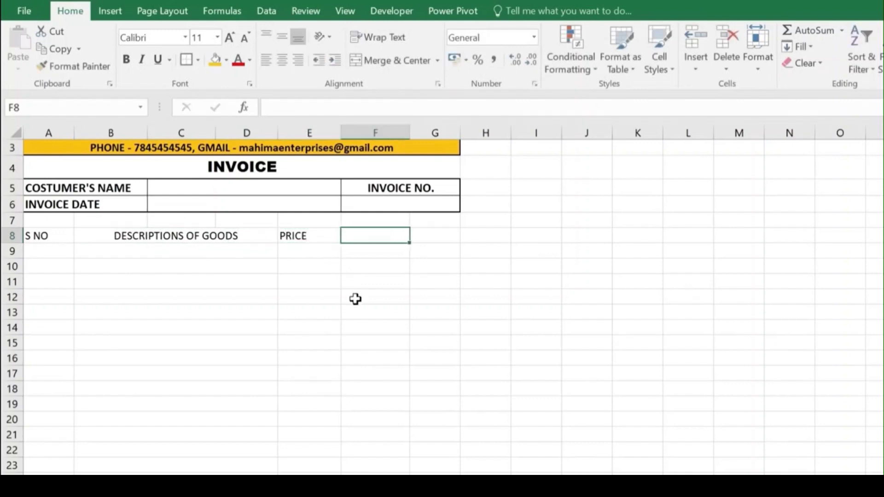
type("QTY")
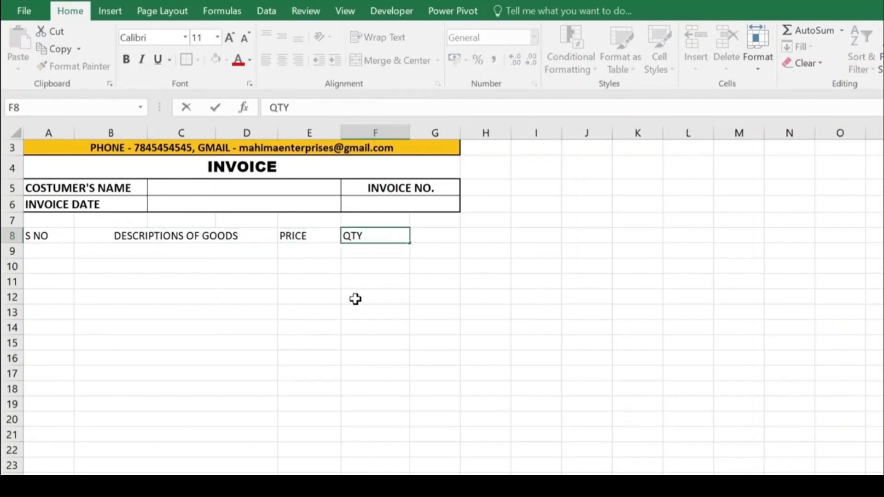
key("Tab")
type("AMO")
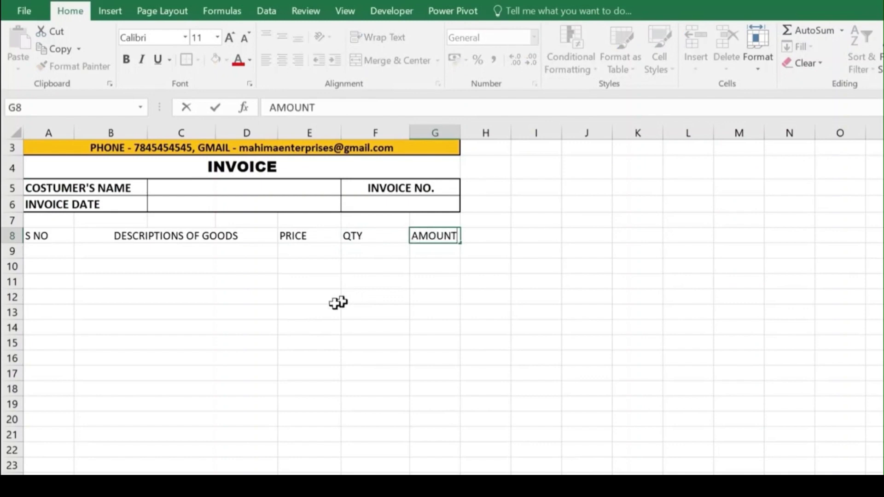
left_click(394, 271)
Step: Widen column G and make the S NO to AMOUNT headings bold at size 12
scroll(394, 270, "up", 1)
left_click_drag(460, 132, 482, 131)
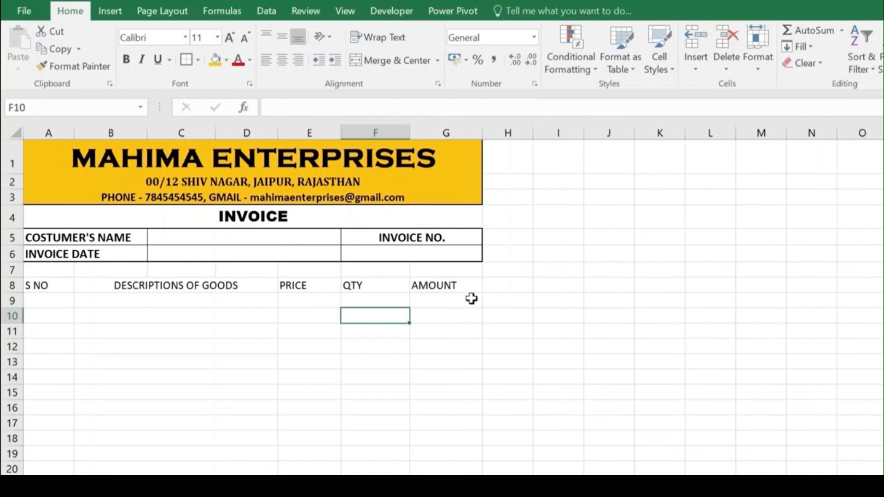
left_click_drag(49, 286, 443, 284)
left_click(126, 59)
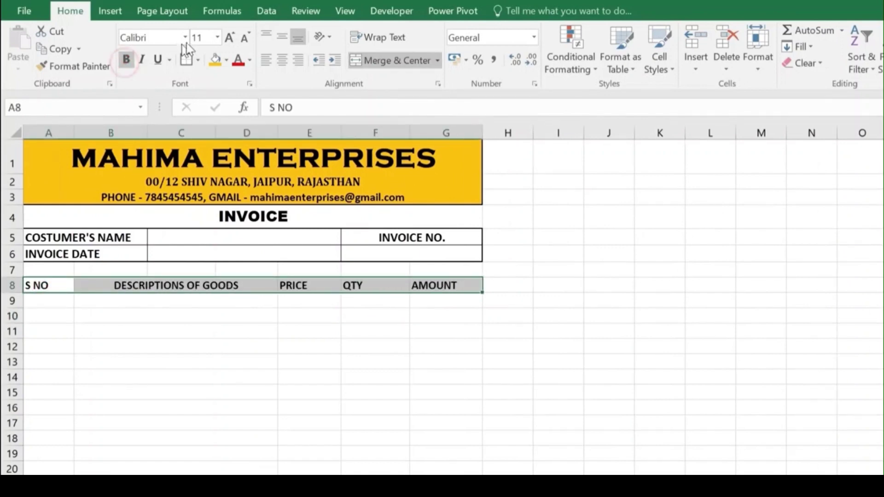
left_click(231, 39)
left_click(239, 302)
scroll(344, 244, "down", 2)
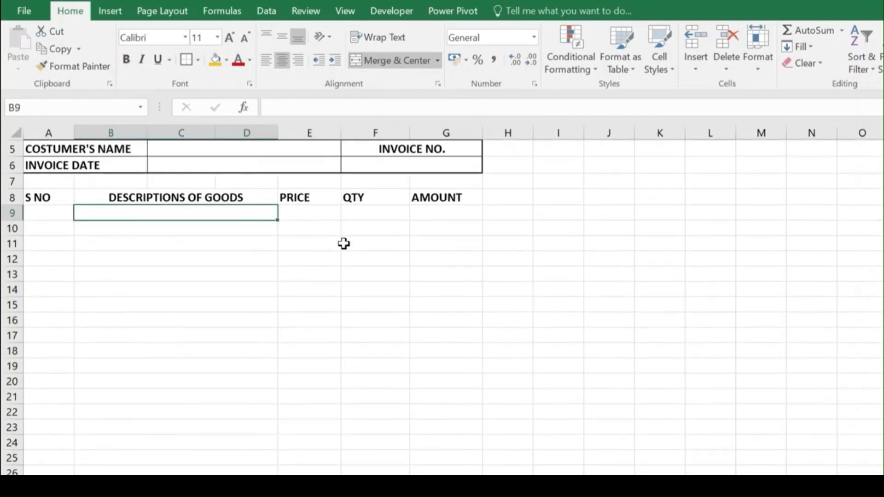
Step: Outline the S NO, descriptions and PRICE columns with borders from row 8 to row 26
left_click_drag(60, 198, 56, 470)
scroll(55, 344, "down", 2)
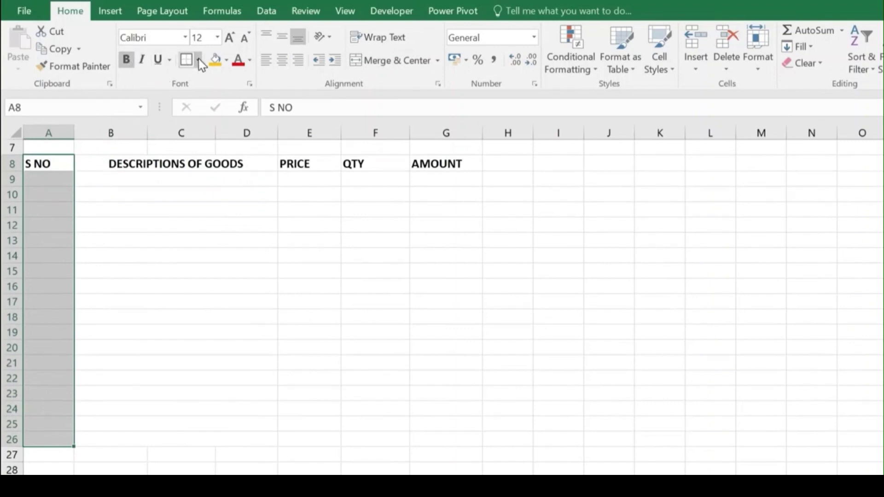
left_click(186, 61)
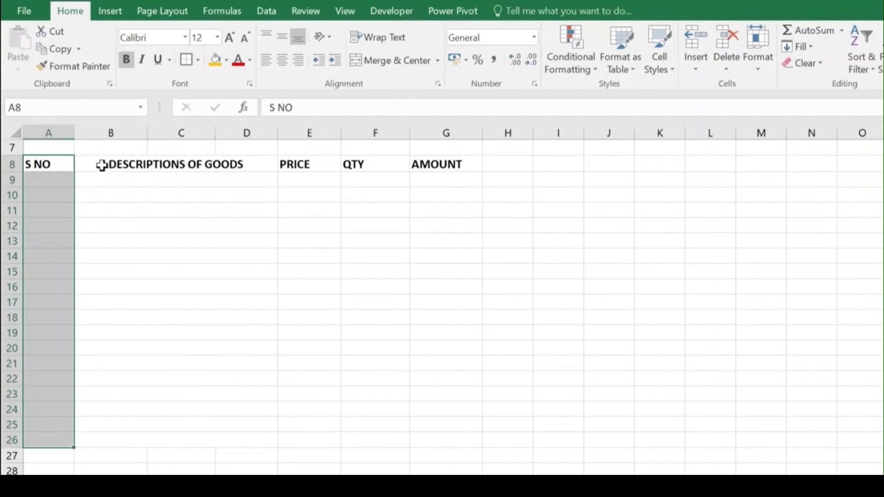
left_click_drag(99, 164, 109, 438)
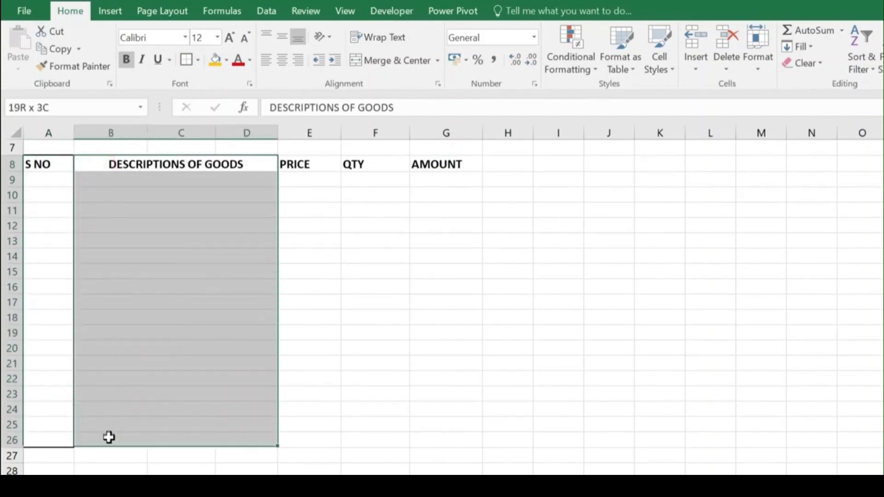
left_click(186, 59)
left_click_drag(305, 164, 315, 436)
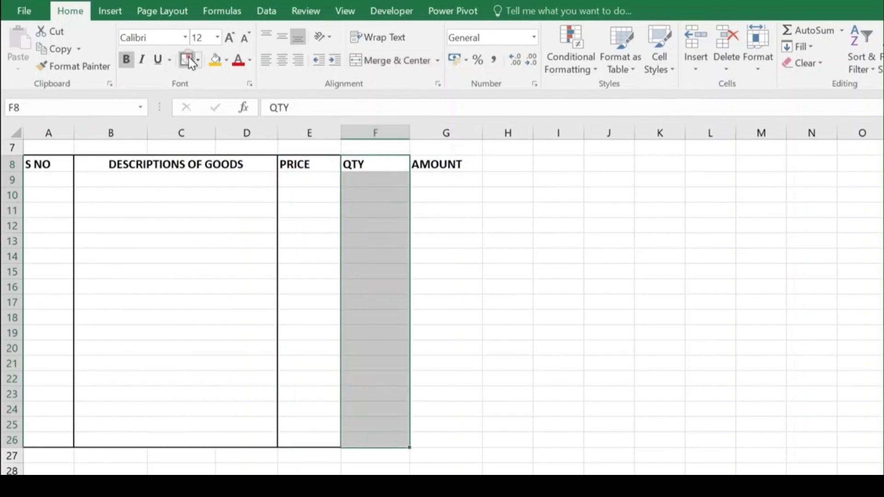
left_click(186, 59)
Step: Outline the QTY and AMOUNT columns and box the A8:G8 heading row
left_click_drag(419, 166, 448, 440)
left_click(186, 60)
left_click(319, 244)
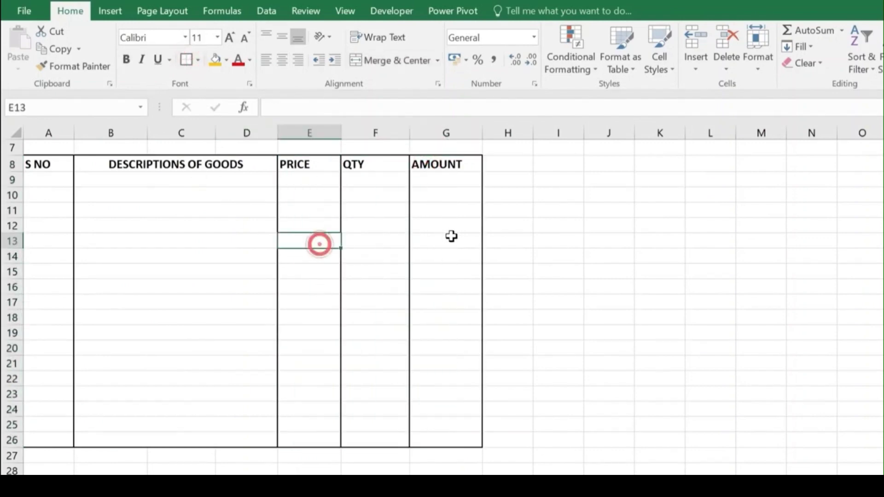
left_click_drag(49, 164, 417, 169)
left_click(186, 59)
left_click(221, 241)
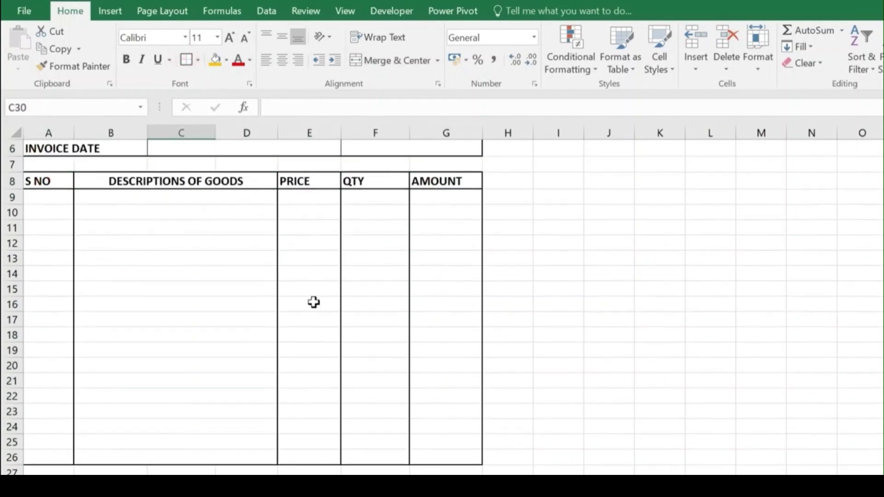
scroll(314, 302, "down", 2)
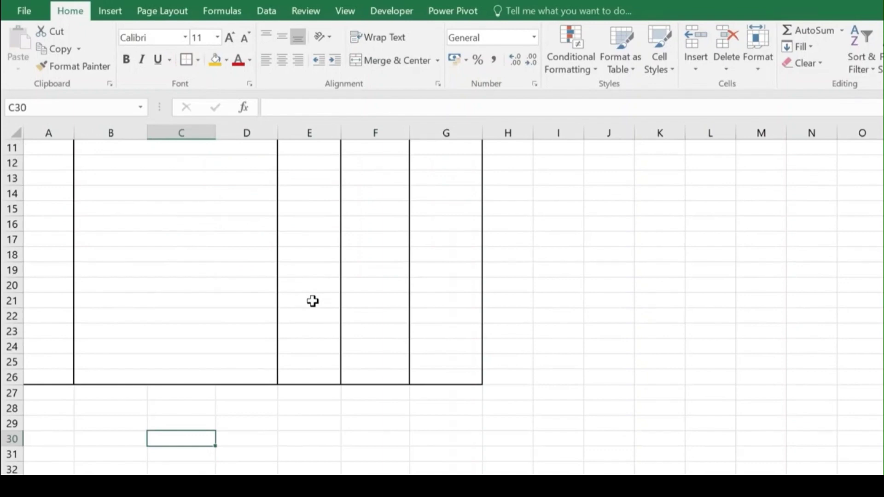
Step: Merge E24:F24 and copy the merged layout down through row 26
left_click(302, 346)
left_click(304, 376)
left_click(303, 363)
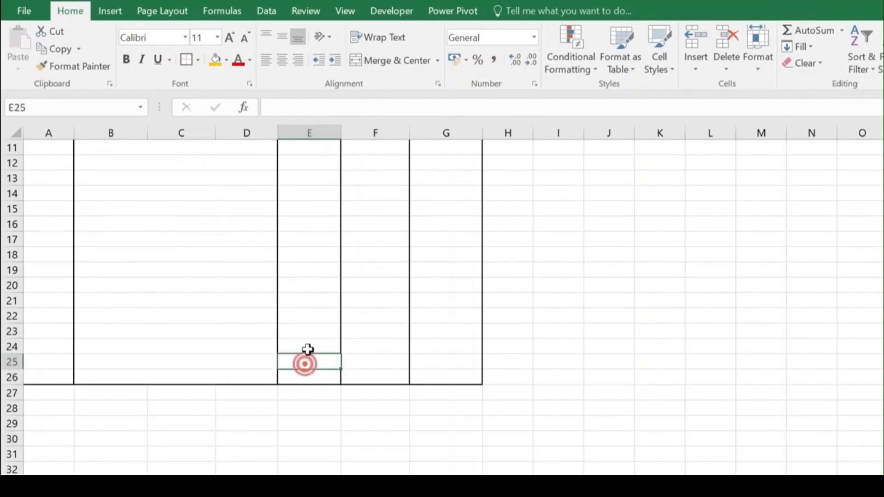
left_click(307, 349)
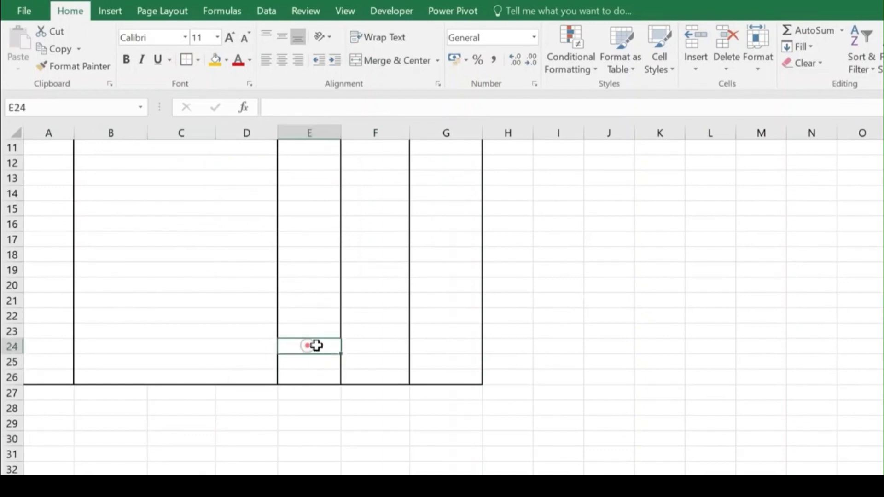
left_click_drag(317, 346, 365, 346)
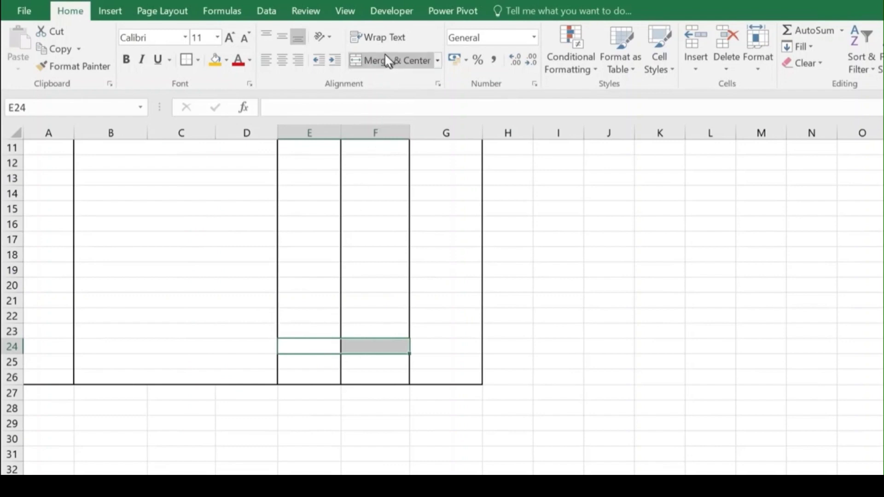
left_click(388, 65)
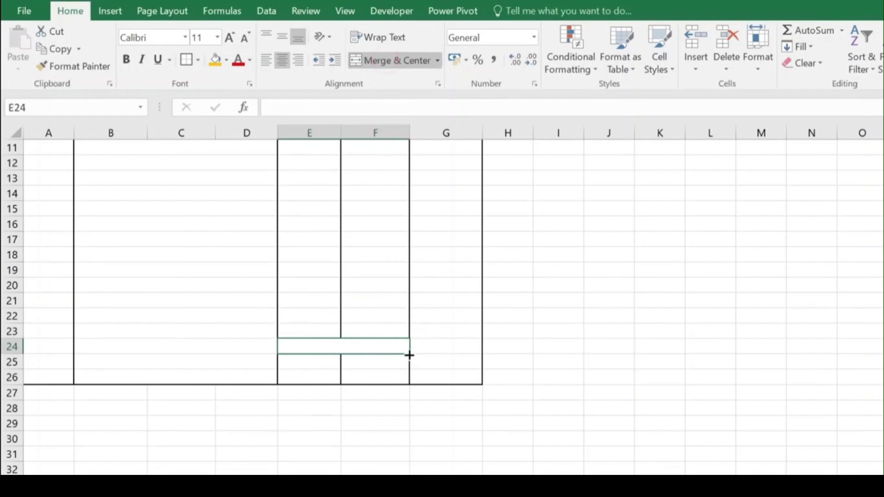
left_click_drag(409, 355, 351, 377)
left_click(345, 357)
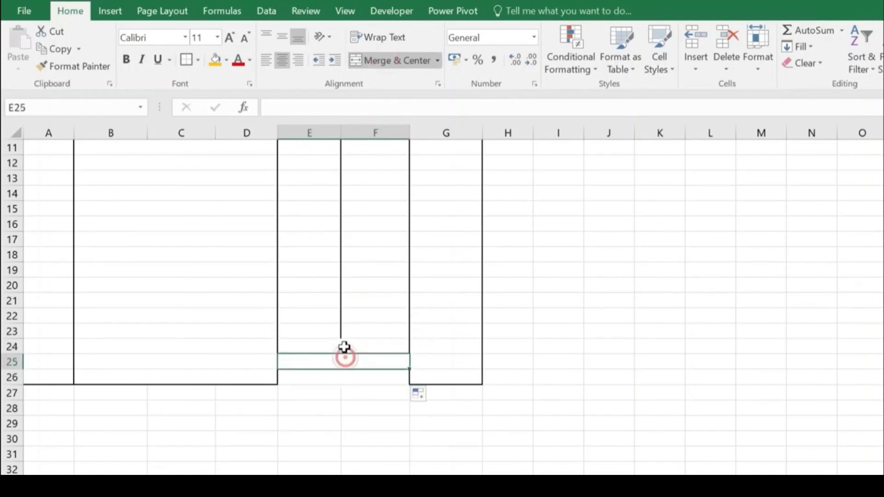
left_click(344, 347)
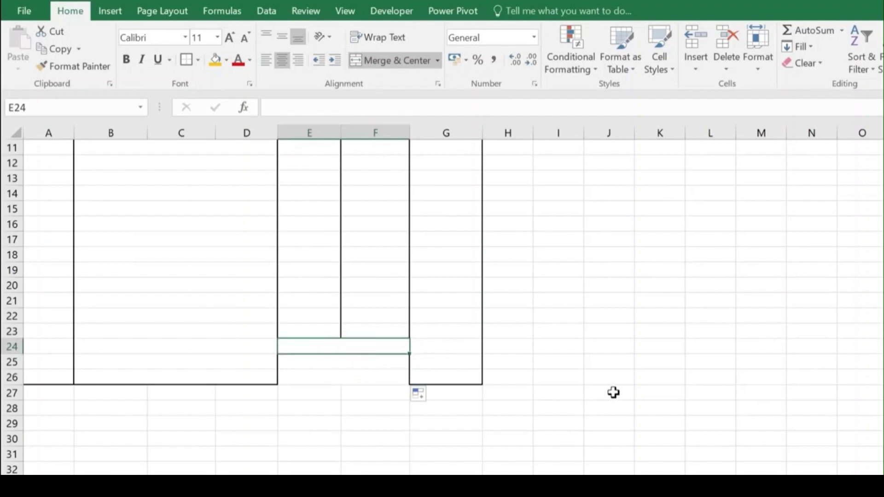
Step: Type the labels TOTAL AMOUNT, GST 5% and GRAND TOTAL into the merged cells
type("TOTAL AMOUNT")
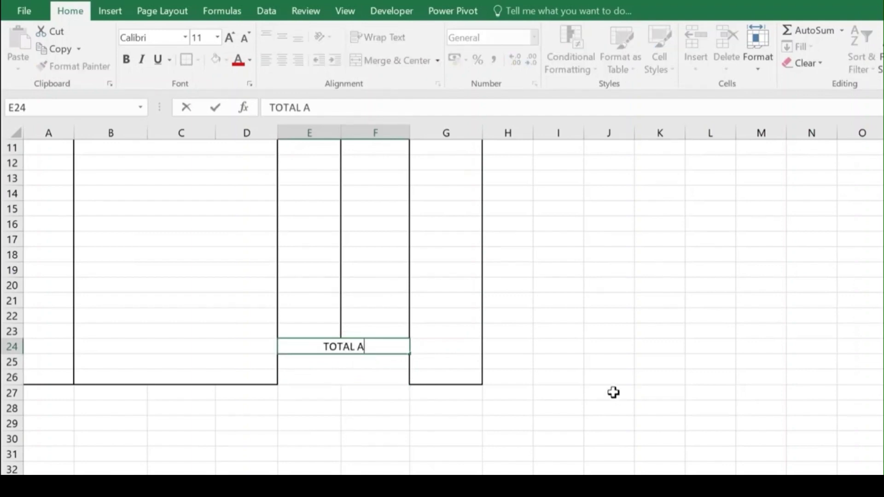
key("Return")
type("GST")
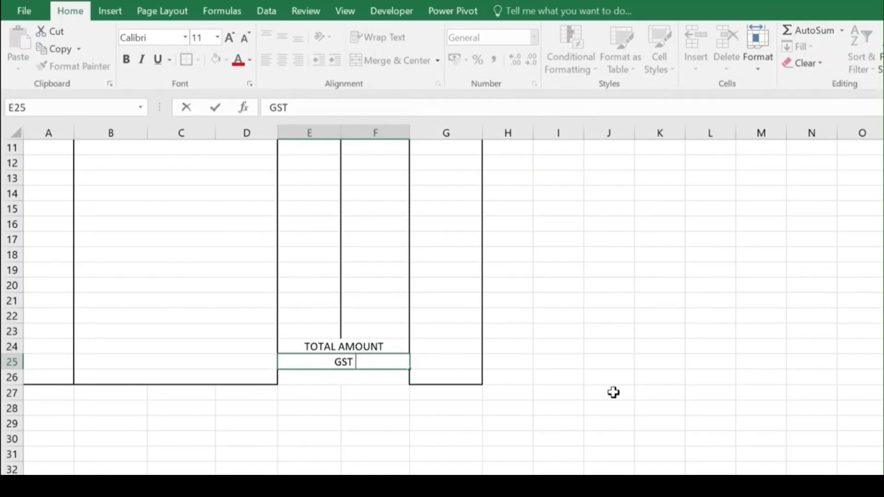
type("%%")
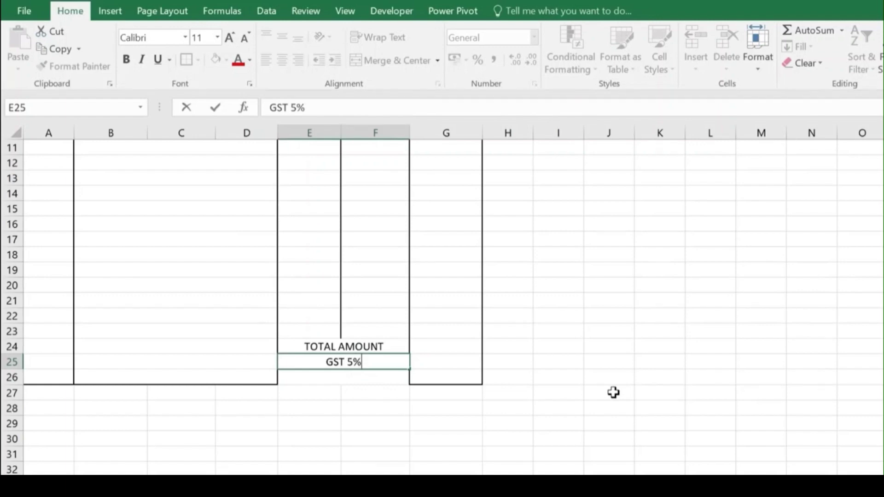
key("Return")
type("GRA")
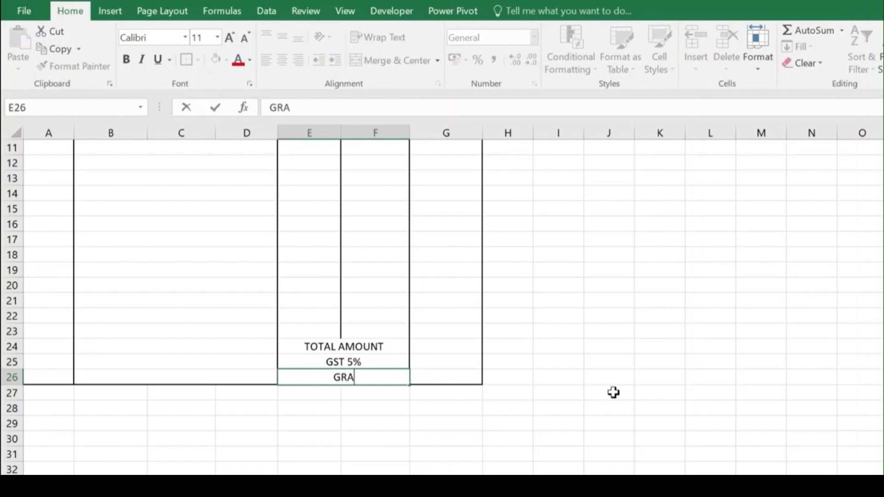
type("ND TOTAL")
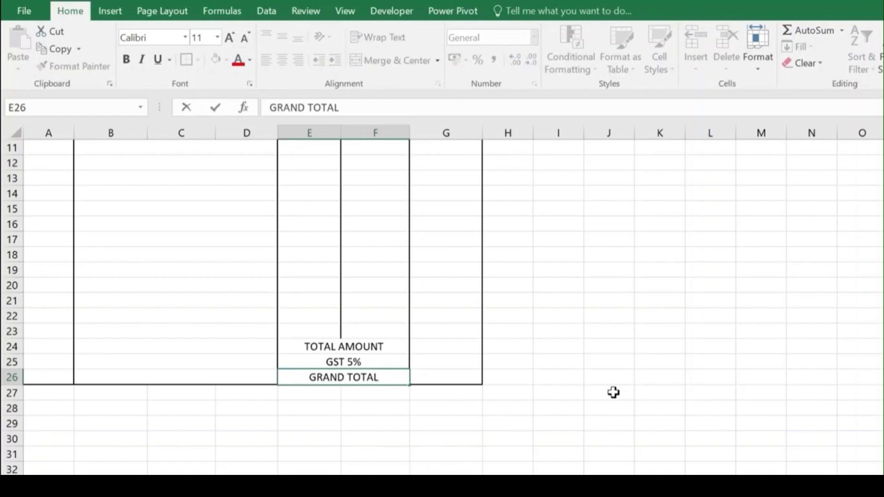
key("Return")
left_click_drag(363, 348, 363, 378)
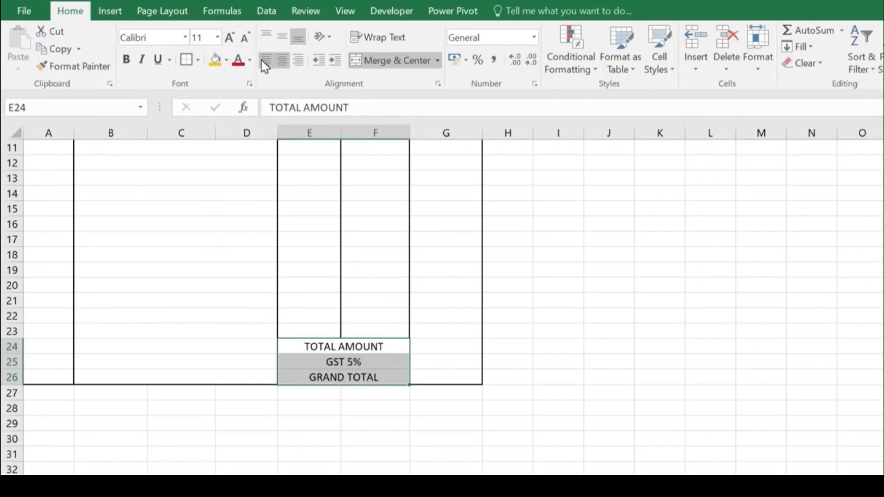
left_click(265, 60)
left_click(127, 59)
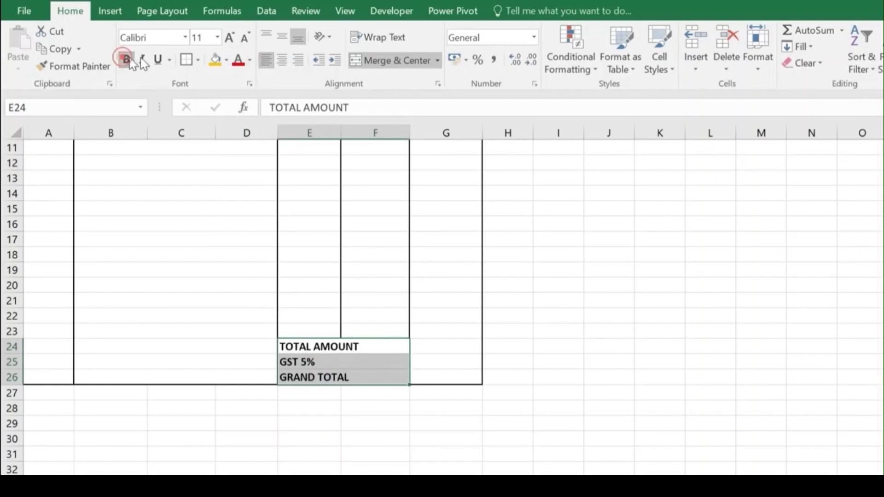
left_click(229, 37)
left_click(229, 37)
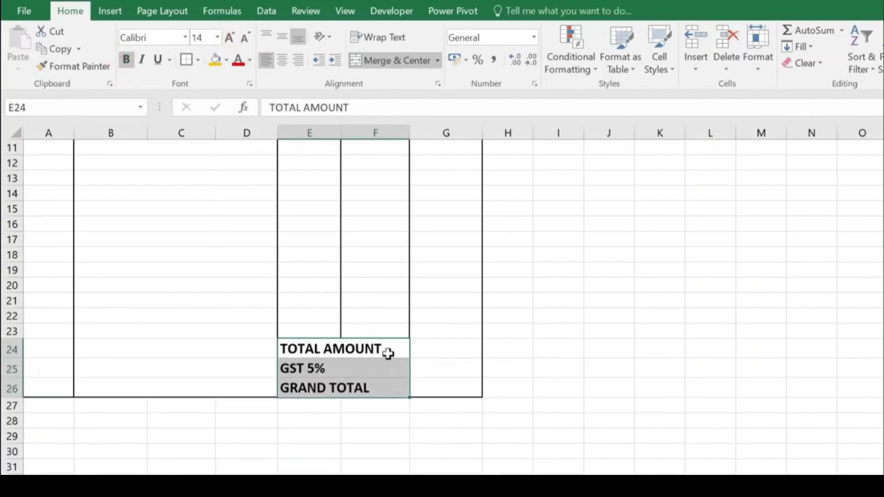
left_click(388, 354)
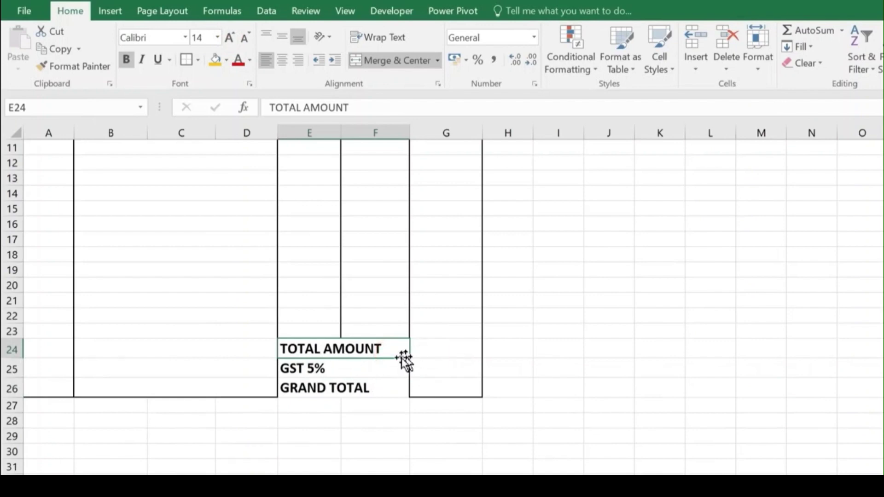
left_click(456, 351)
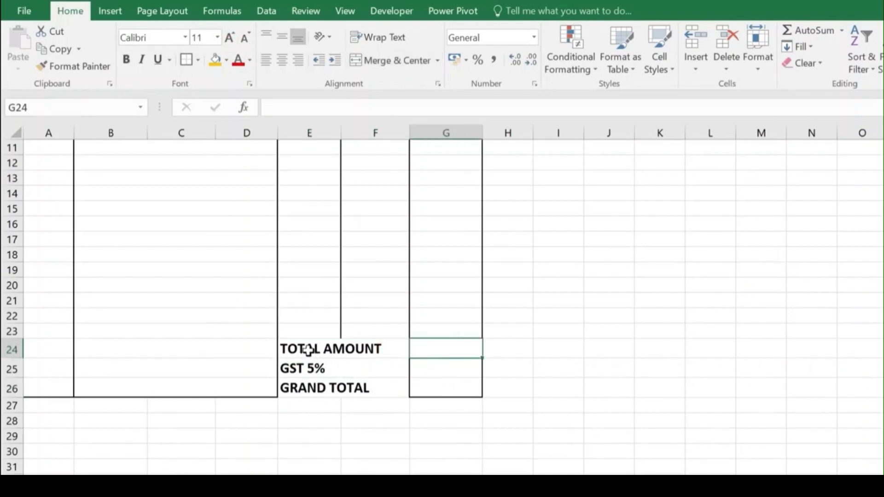
left_click_drag(308, 349, 352, 389)
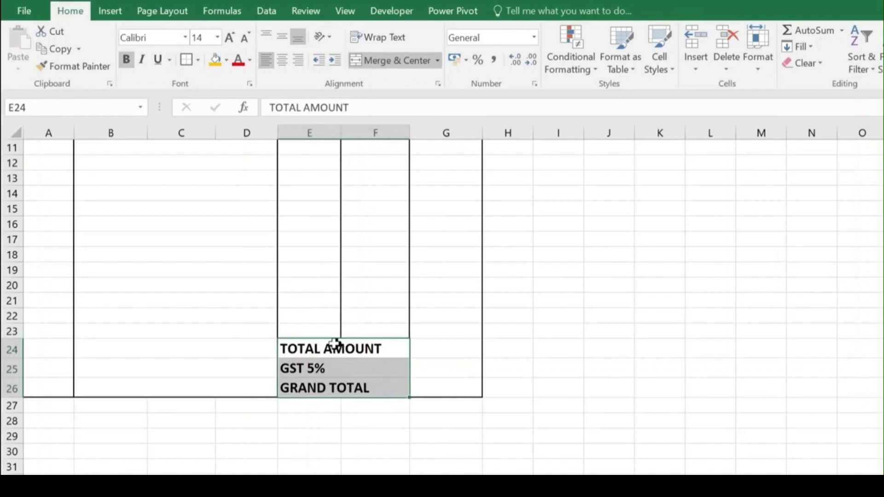
left_click_drag(335, 344, 438, 388)
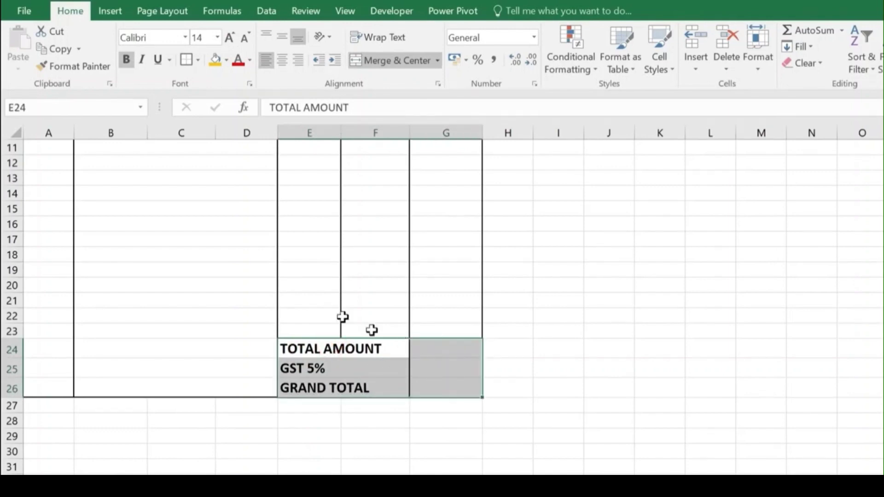
left_click(198, 60)
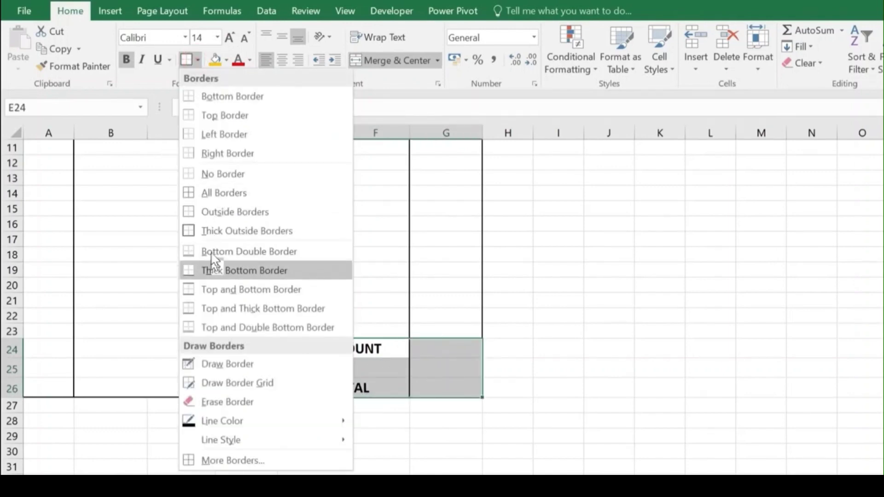
left_click(214, 193)
left_click(199, 59)
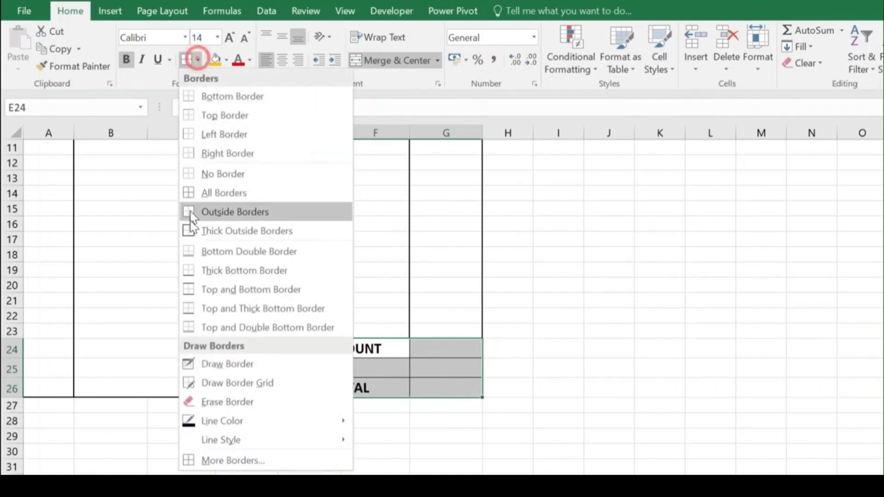
left_click(204, 234)
left_click(392, 400)
left_click(475, 433)
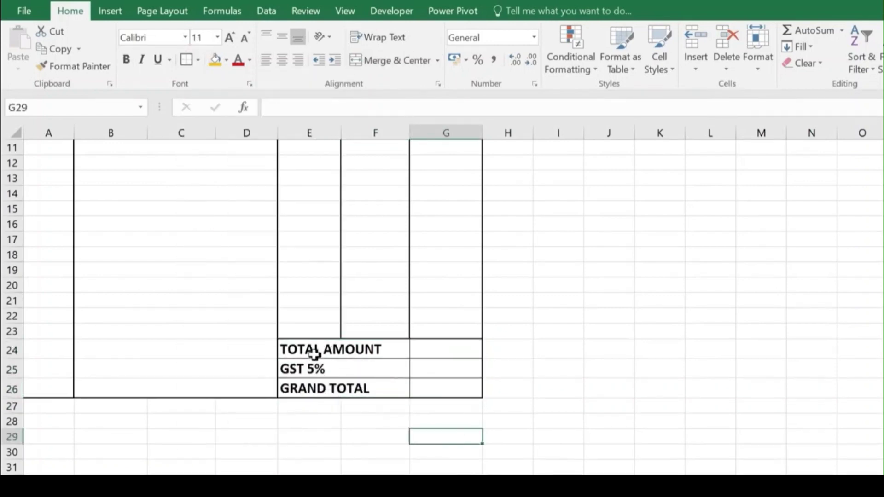
scroll(370, 362, "up", 2)
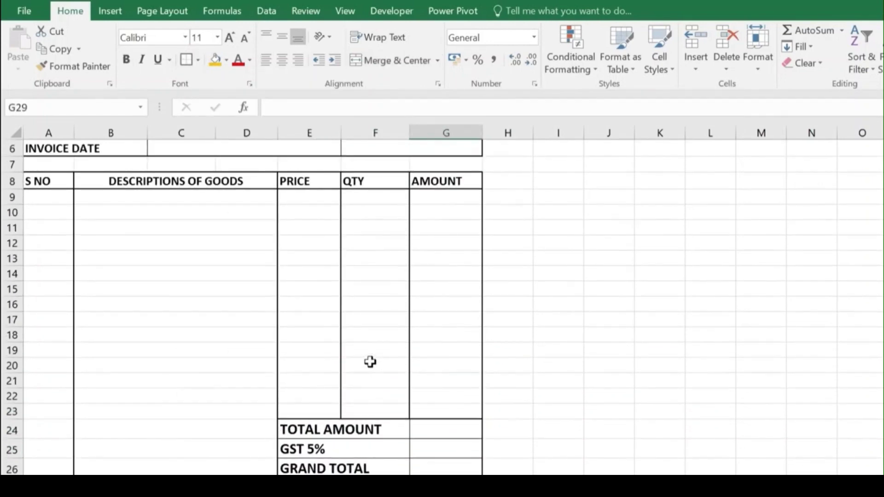
scroll(364, 351, "down", 4)
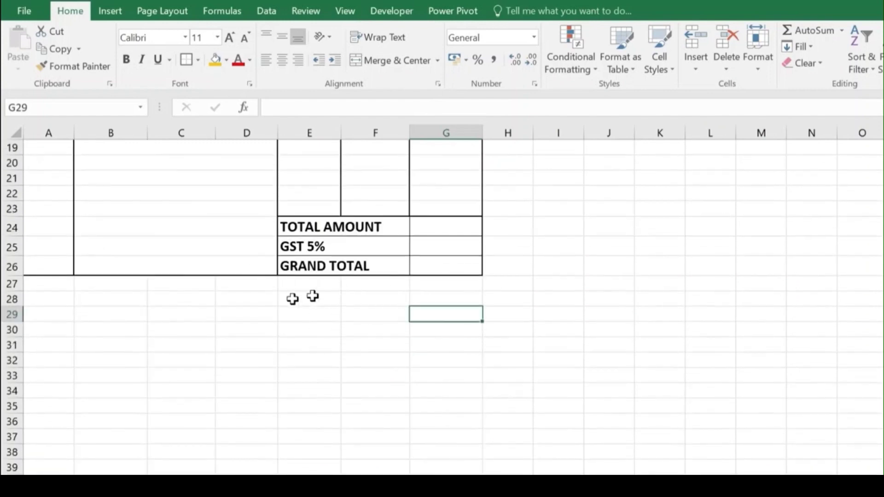
Step: Merge A27:D27 and add a bold Bodoni MT heading TERMS & CONDITIONS
left_click_drag(57, 285, 253, 288)
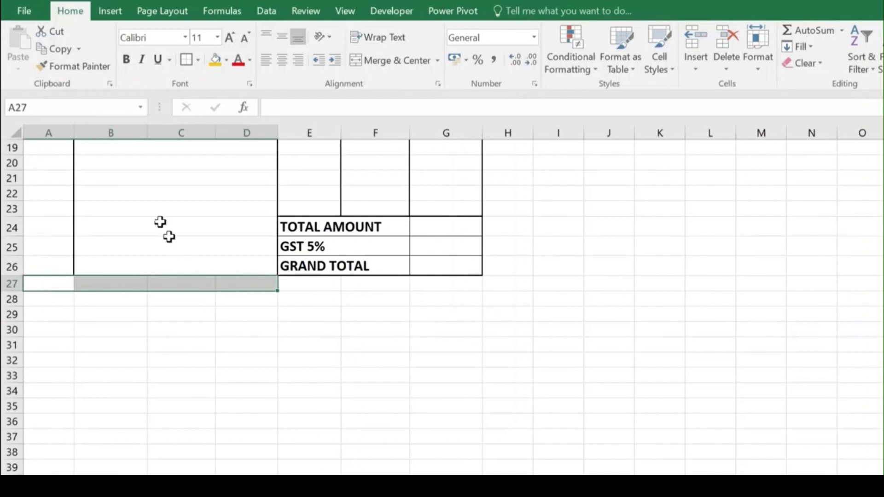
left_click(392, 63)
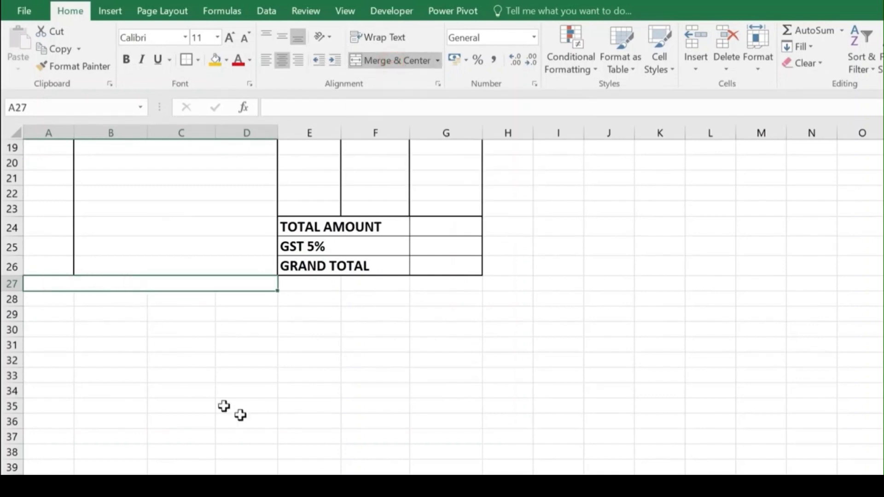
type("TERMS & CONDITIONS")
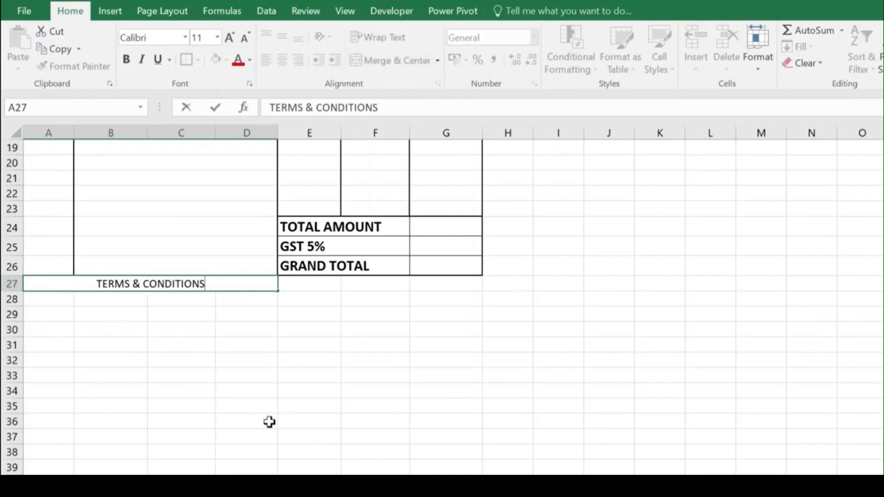
left_click(89, 334)
left_click(109, 284)
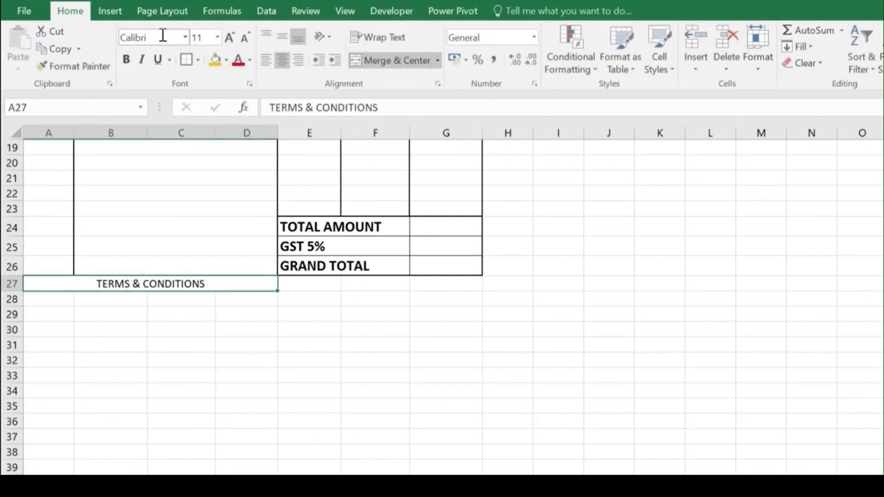
left_click(162, 36)
type("Bodoni MT")
key("Return")
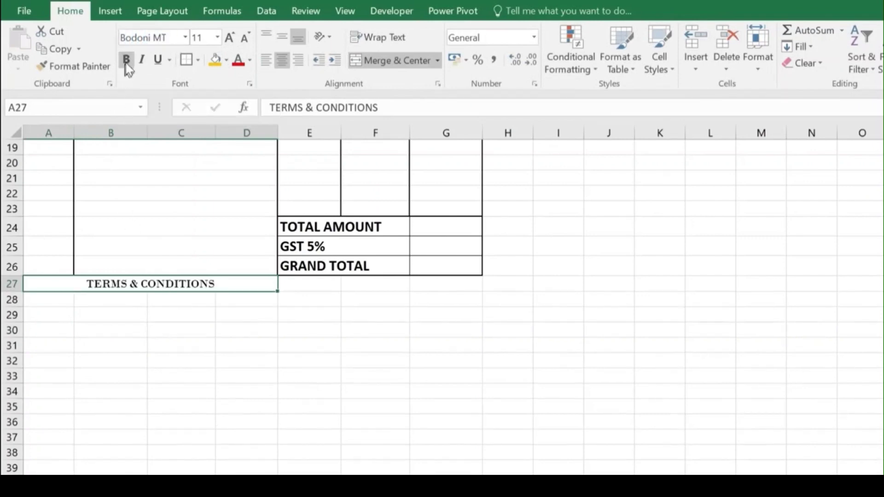
left_click(126, 59)
Step: Merge A28:D28 and copy that merged row layout down to row 33
left_click(89, 302)
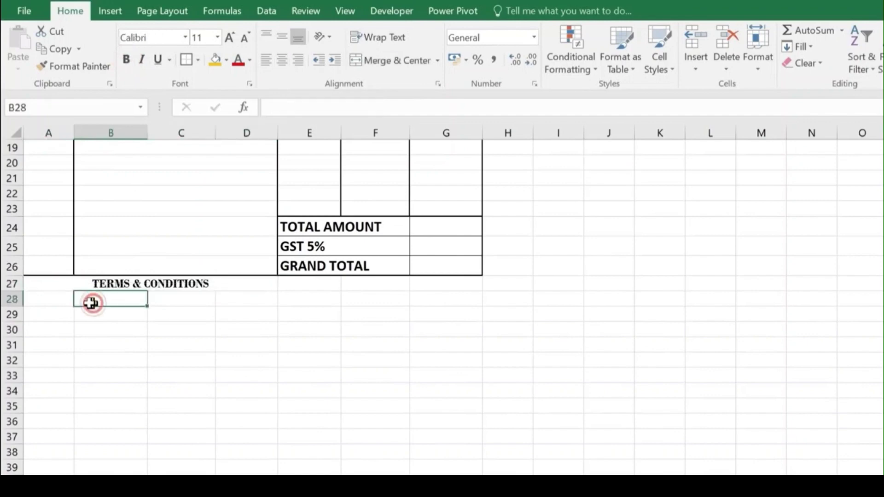
left_click_drag(49, 301, 230, 300)
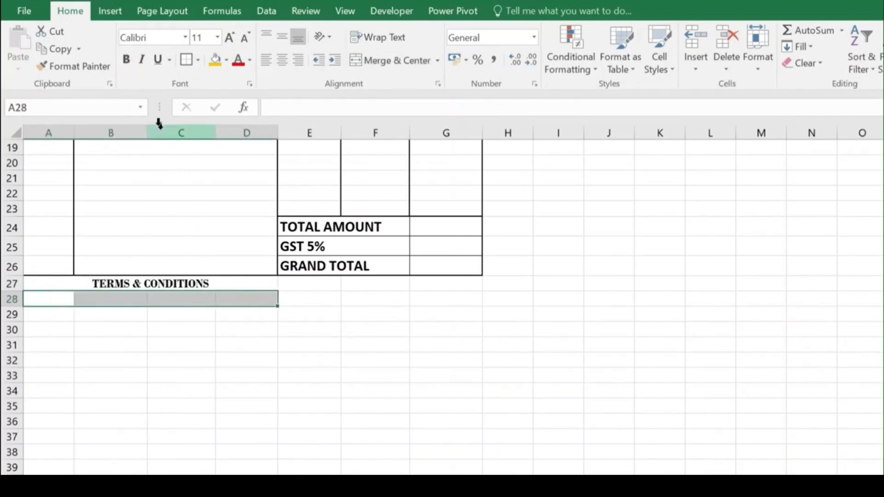
left_click(399, 63)
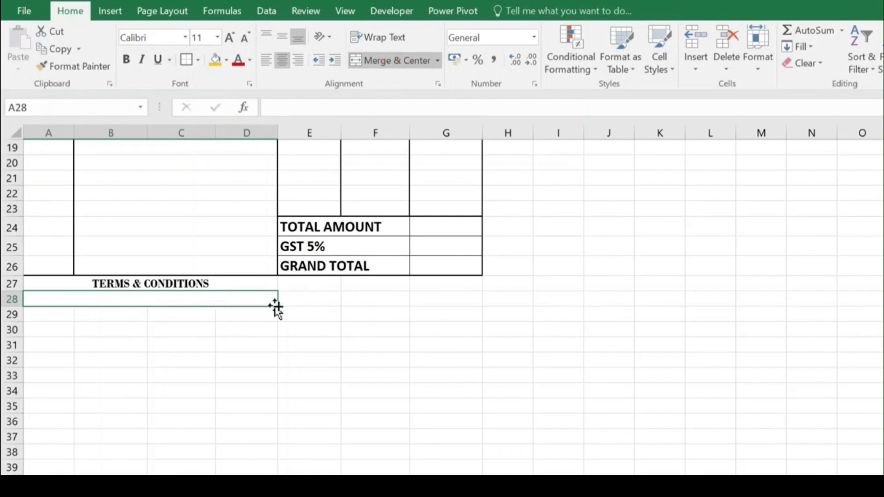
left_click_drag(274, 305, 274, 385)
left_click(169, 296)
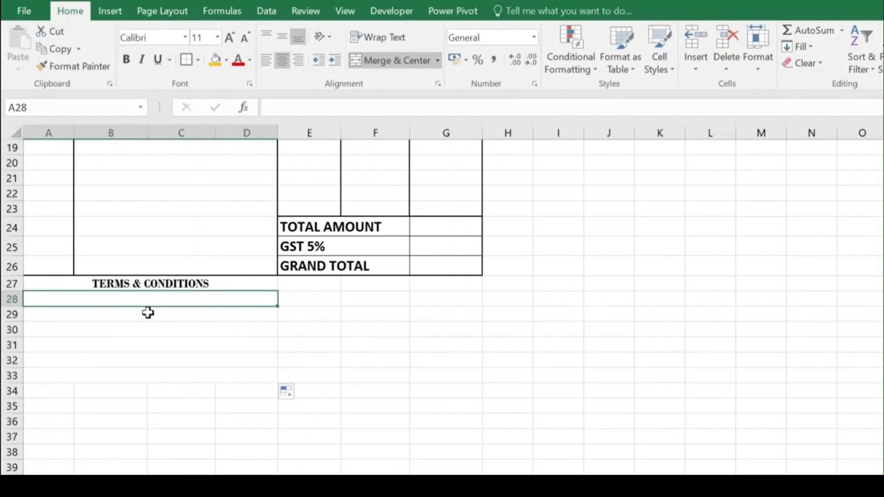
Step: Paste the terms text line by line into rows 28 through 33
type("1. Goods damaged during transit avoid warranty")
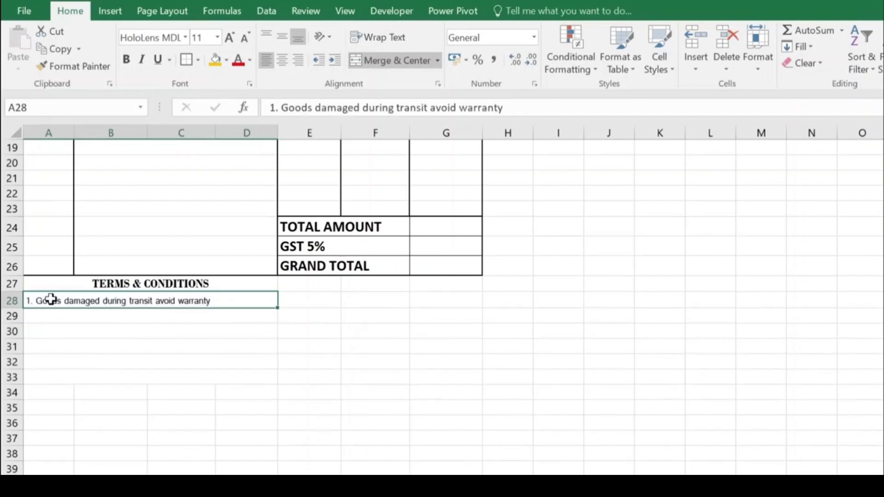
left_click(55, 317)
type("2. In case of product malfunction, you will")
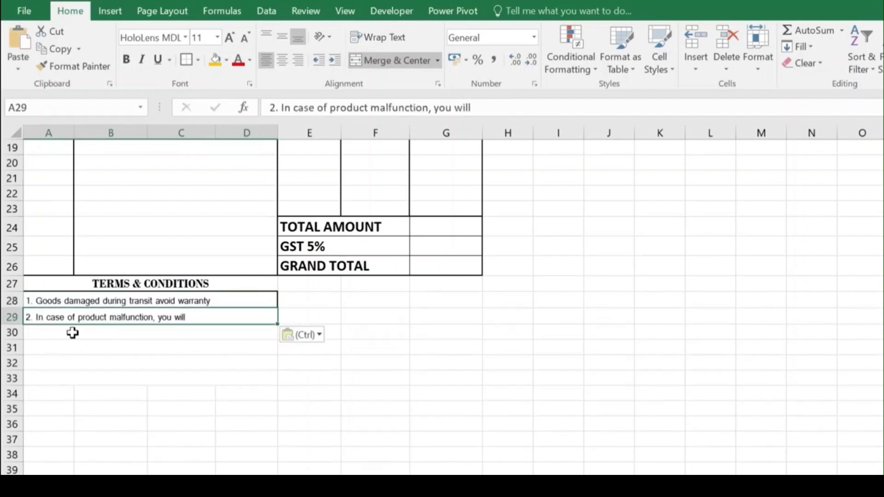
left_click(76, 332)
type("have to go to the service center.")
left_click(87, 349)
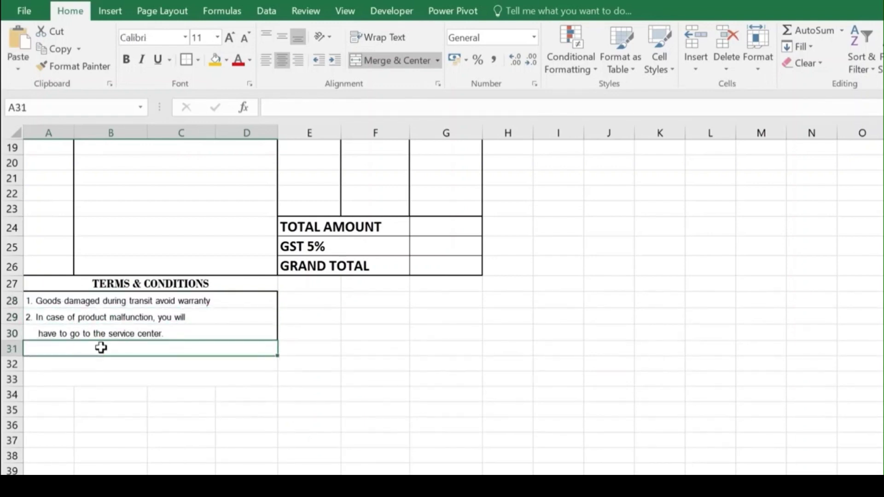
type("3. 90 days limited warranty unless otherwise stated.")
left_click(97, 370)
type("4. Exchange the same item only in 3 days")
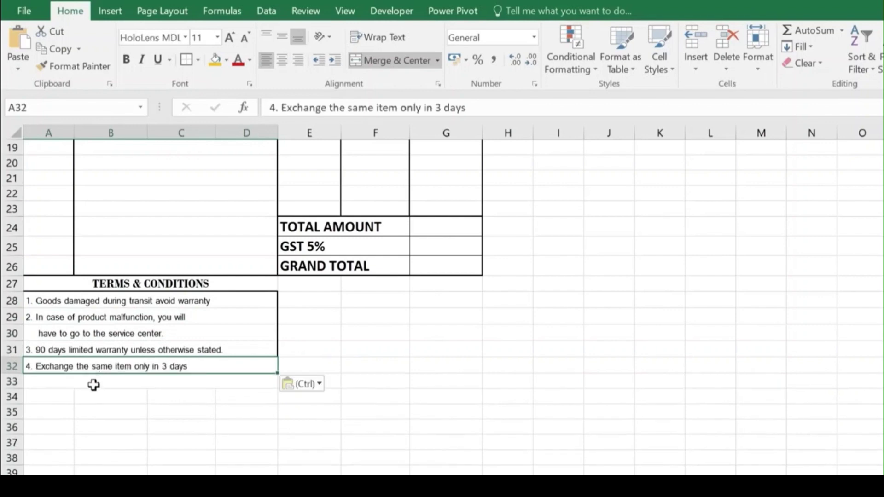
left_click(92, 385)
type("and bring the invoice together.")
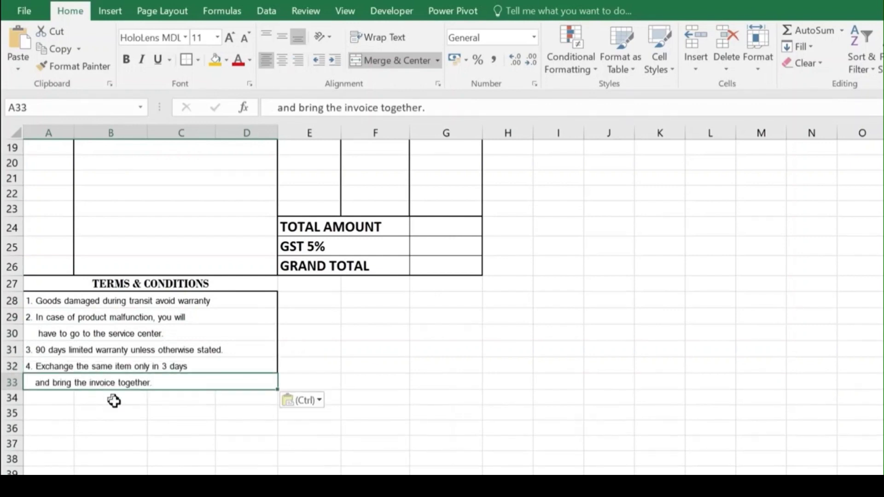
left_click(115, 412)
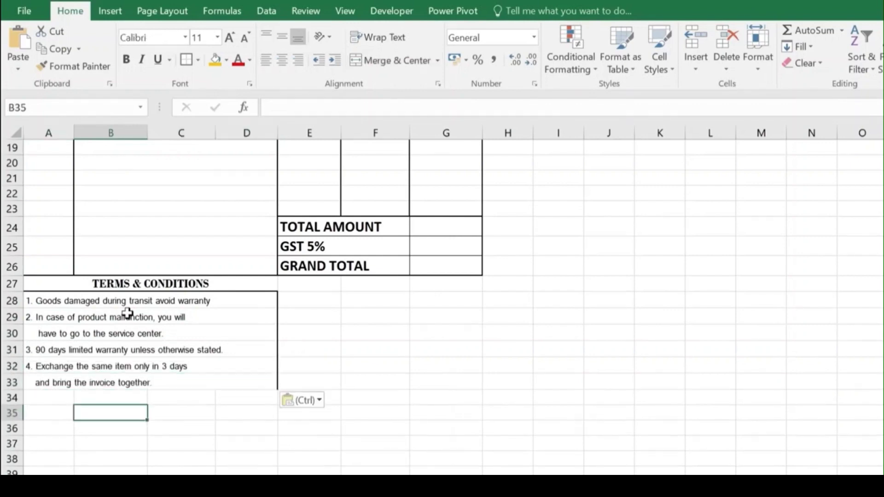
Step: Clear all borders from A27:D34, then give the block a thick outside border
left_click(244, 381)
left_click_drag(50, 283, 137, 390)
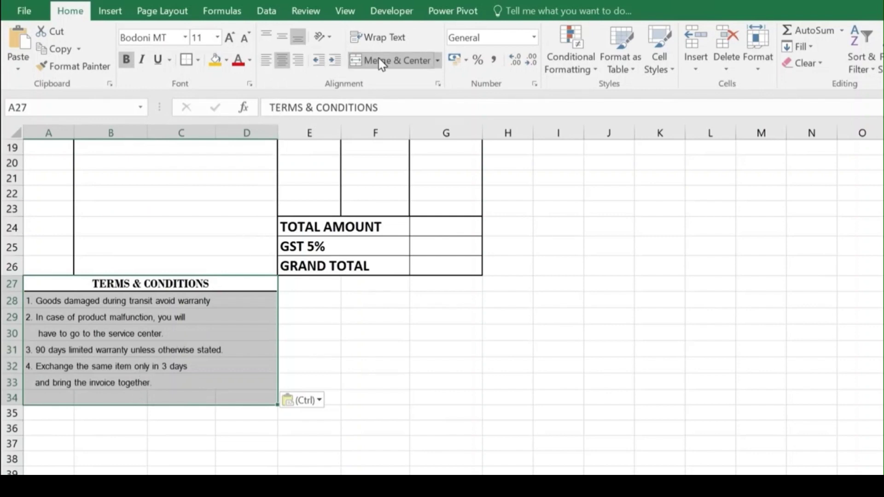
left_click(197, 60)
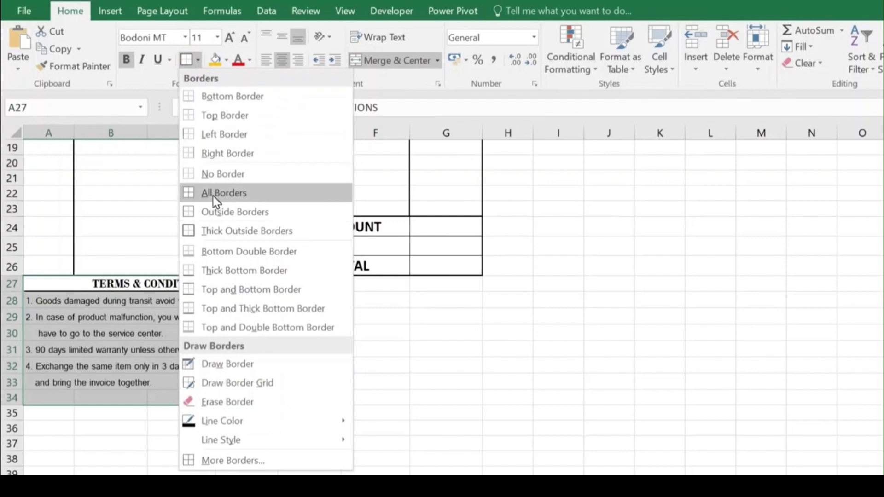
left_click(211, 176)
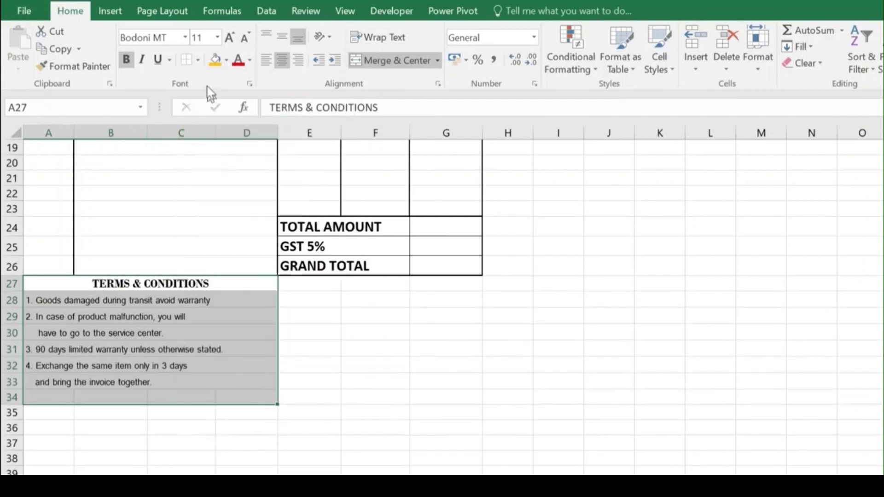
left_click(197, 60)
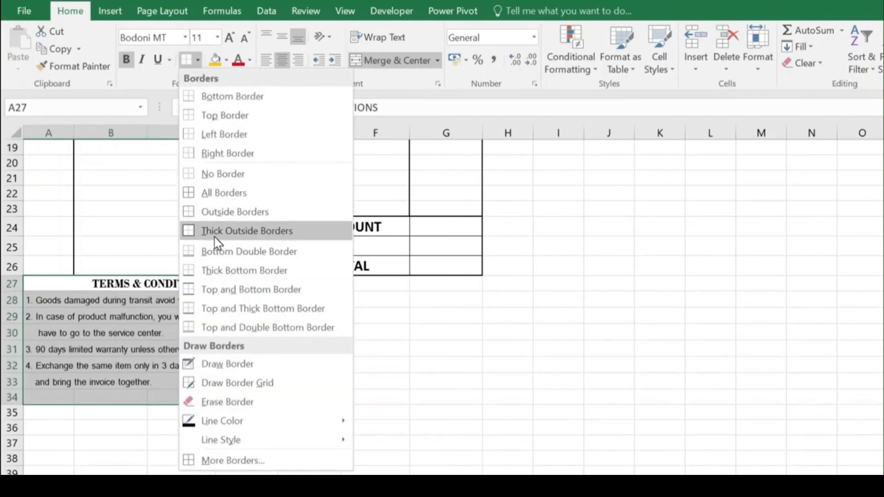
left_click(230, 231)
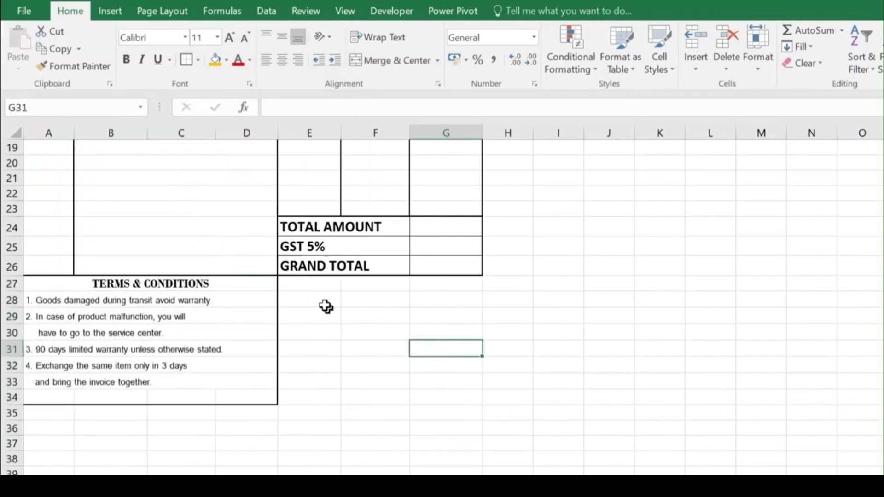
left_click_drag(318, 298, 435, 299)
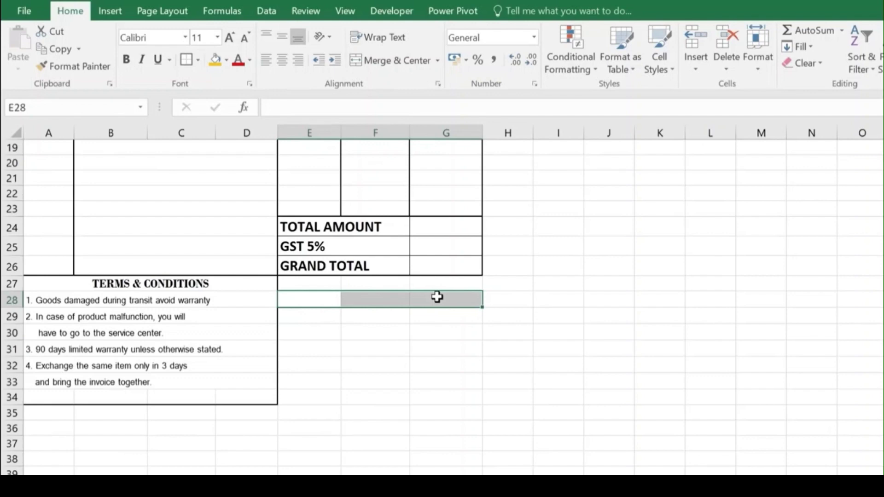
Step: Merge E28:G28 and enter the label AUTHORISED SIGN
left_click(394, 60)
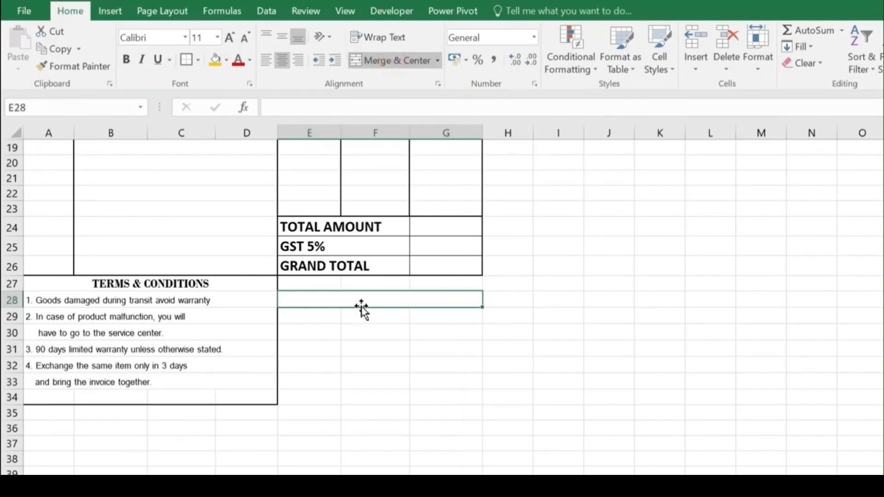
type("AUTHORISEDS")
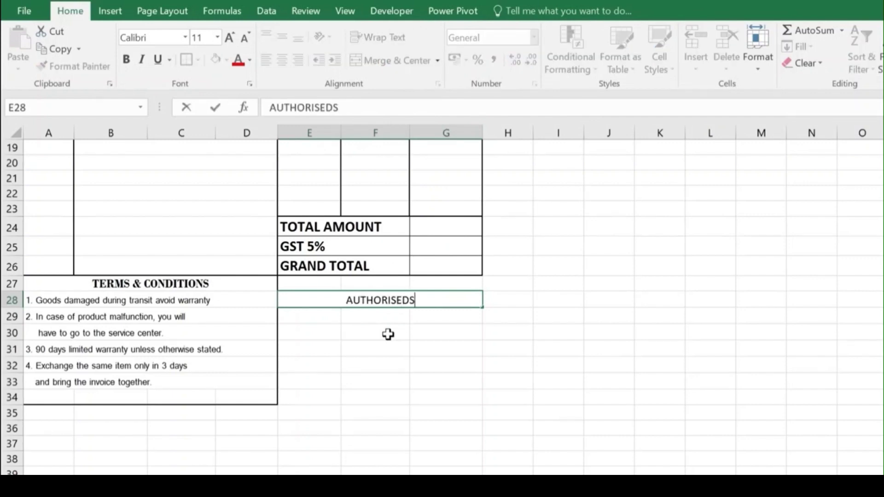
key("BackSpace")
type("SIGN")
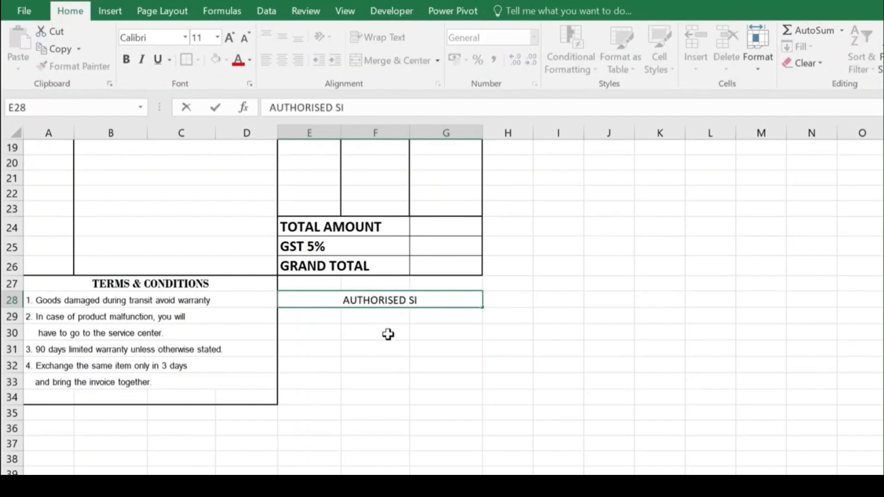
key("Return")
Step: Give E27:G34 a thick outside border and set the AUTHORISED SIGN label to Consolas
left_click_drag(298, 283, 414, 391)
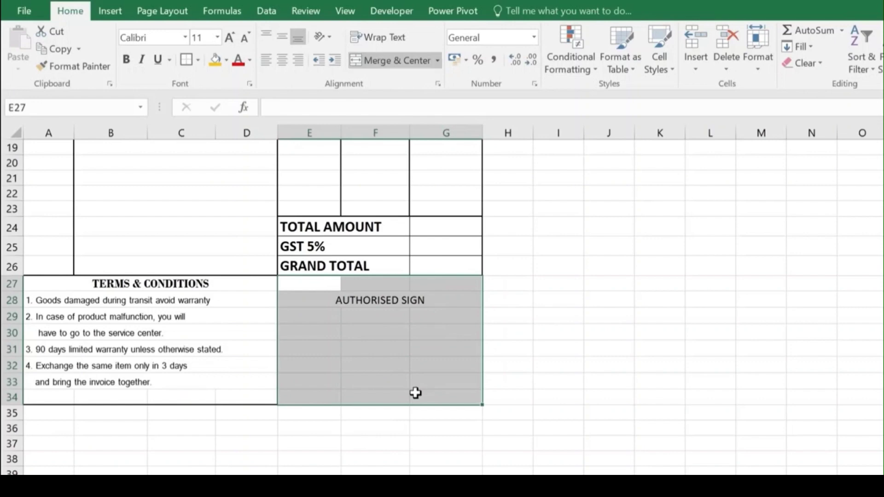
left_click(198, 60)
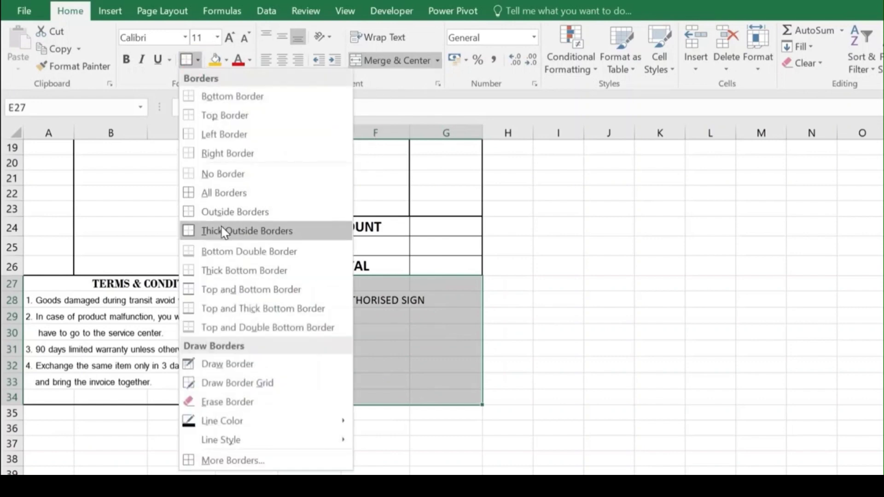
left_click(258, 231)
left_click(344, 300)
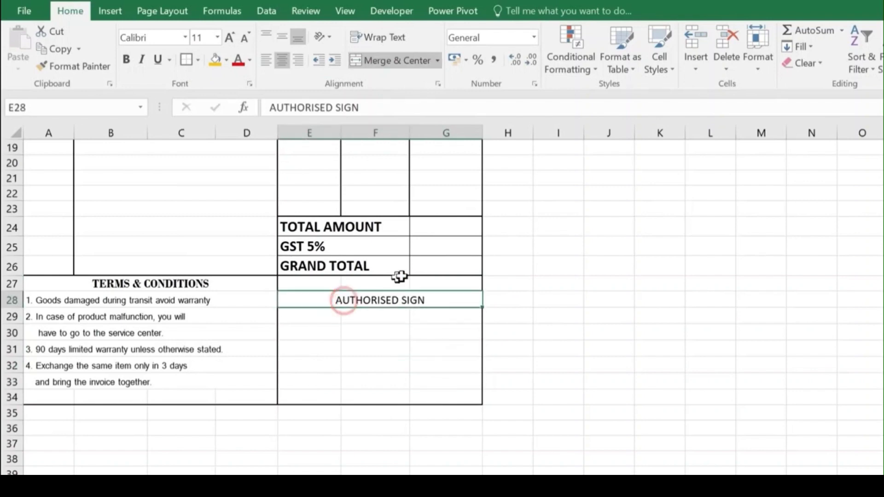
left_click(156, 40)
type("Consolas")
key("Return")
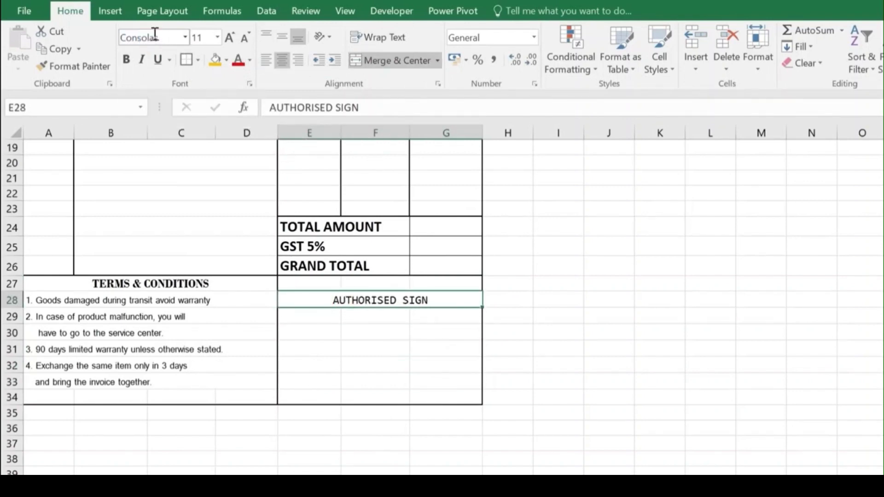
Step: Check the invoice in print preview, then return to the worksheet
left_click(349, 326)
scroll(302, 332, "up", 6)
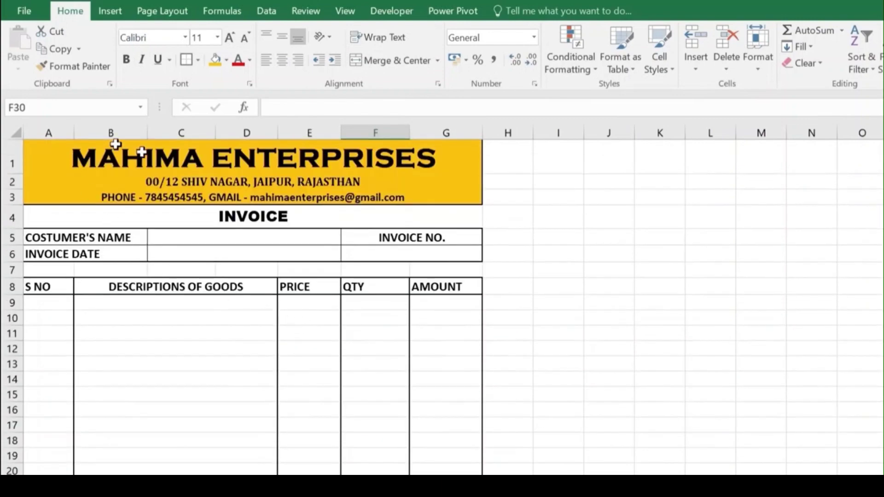
scroll(267, 292, "down", 7)
scroll(267, 292, "up", 7)
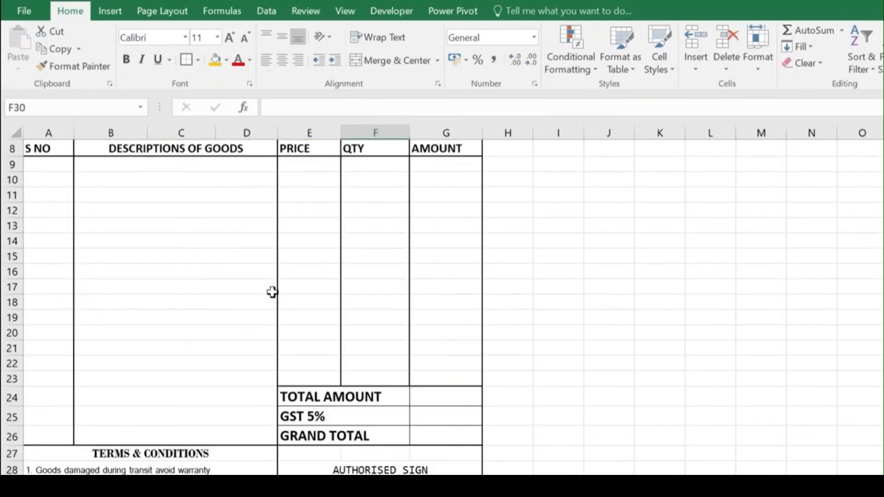
key("ctrl+p")
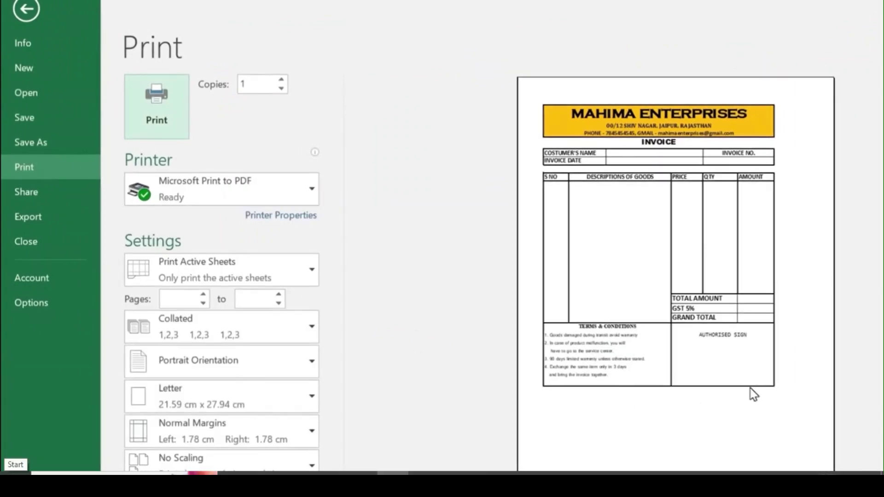
key("Escape")
Step: Fill A35:G36 with gold and give the strip an outside border
scroll(176, 375, "down", 8)
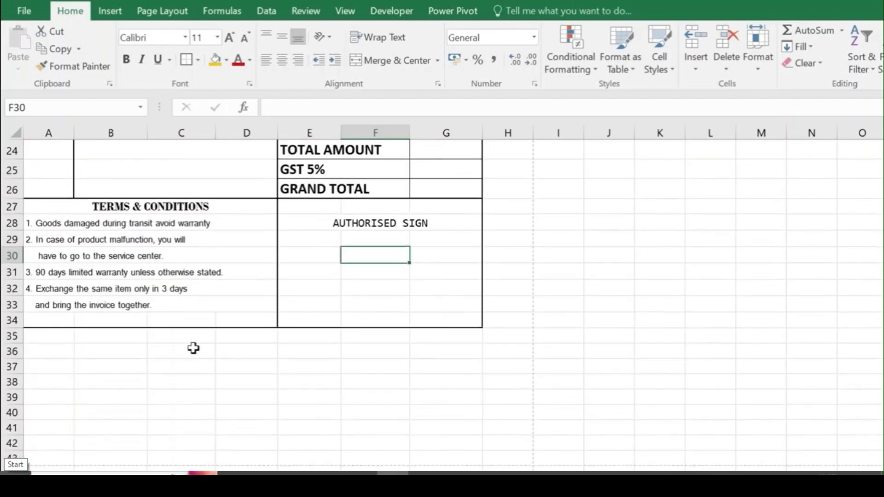
left_click_drag(56, 342, 447, 356)
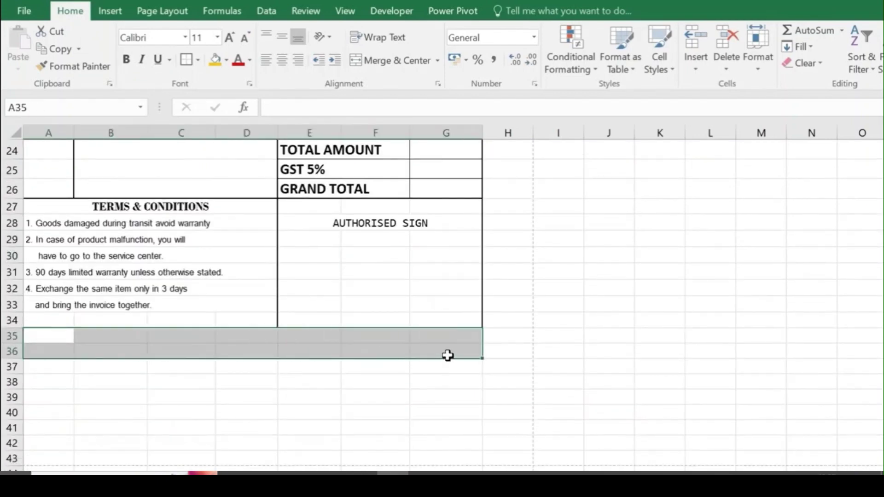
left_click(215, 59)
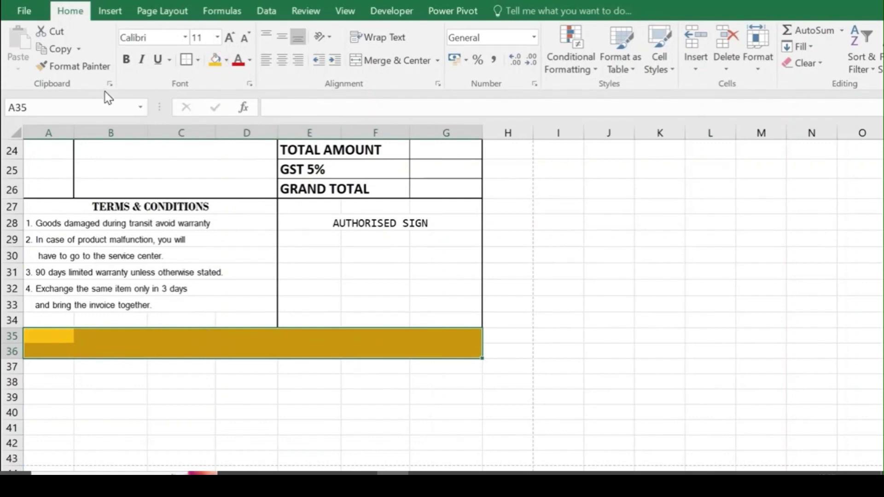
left_click(186, 60)
left_click(251, 339)
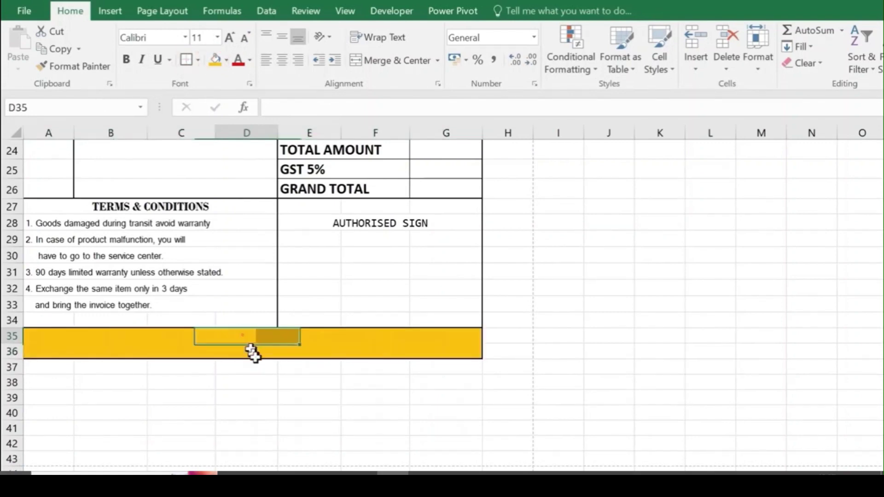
left_click(316, 410)
left_click(363, 190)
scroll(395, 249, "up", 8)
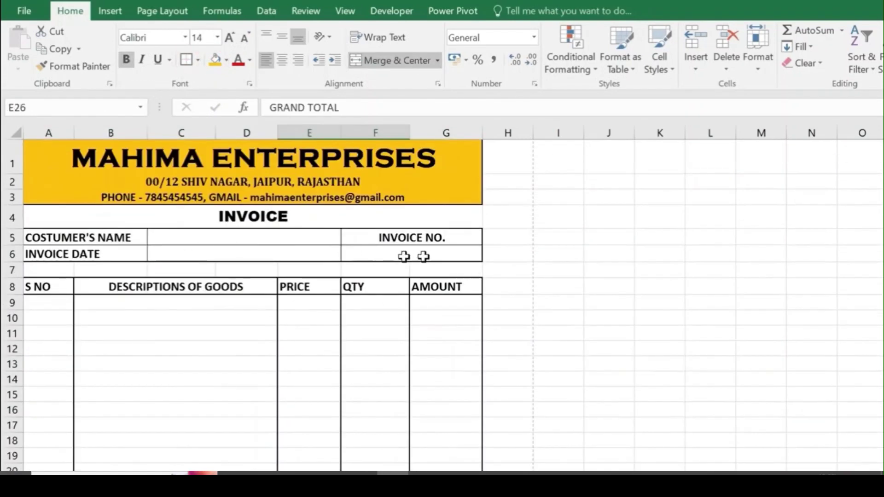
Step: Widen columns D to G and center the row 8 headings at size 14
left_click_drag(486, 132, 495, 130)
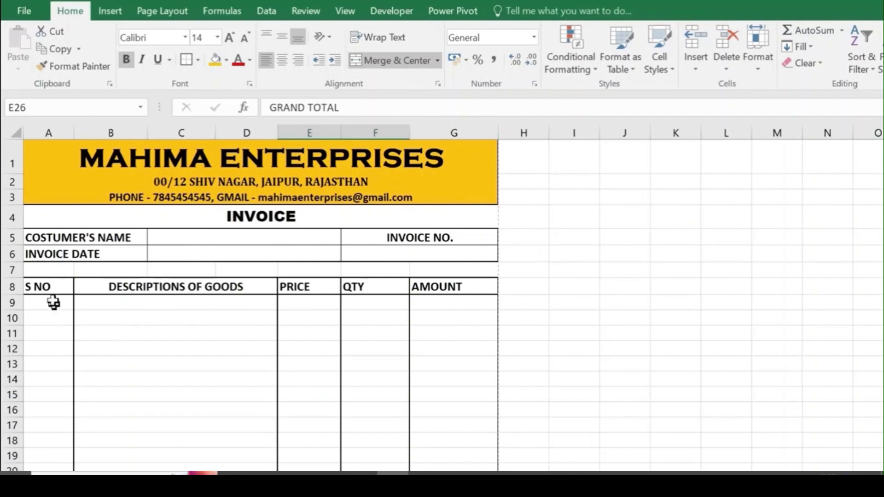
left_click_drag(46, 286, 418, 288)
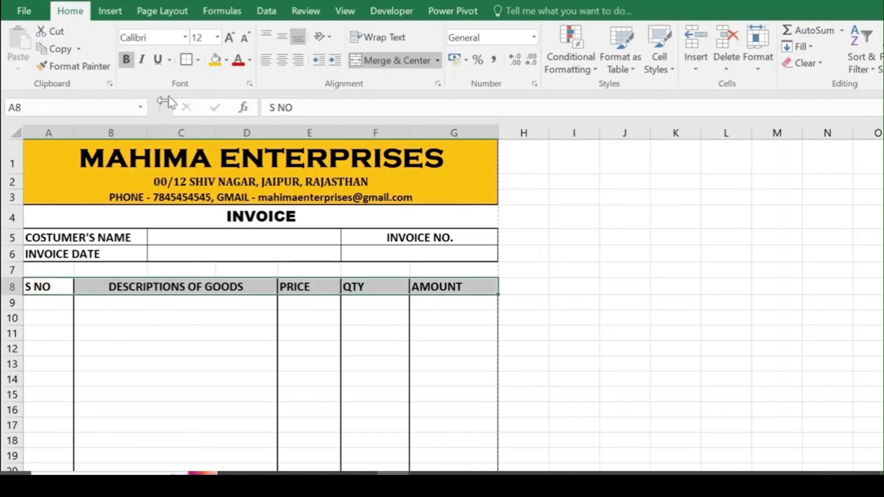
left_click(281, 60)
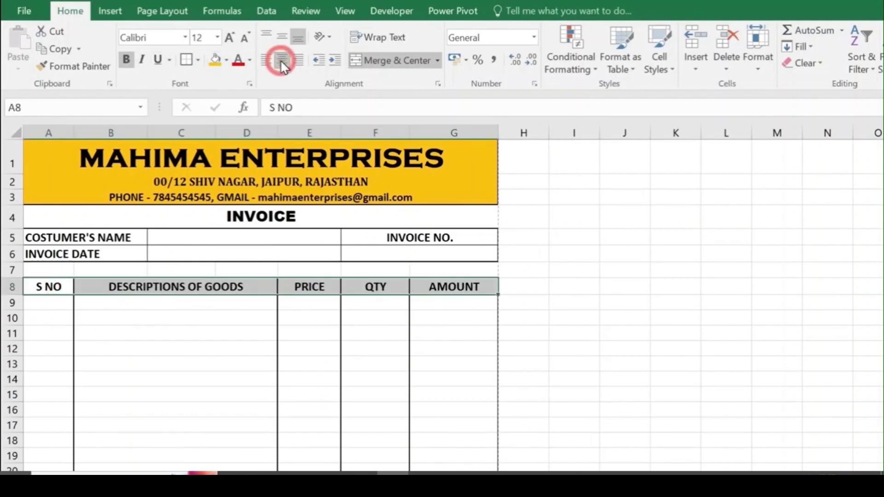
left_click_drag(278, 133, 291, 135)
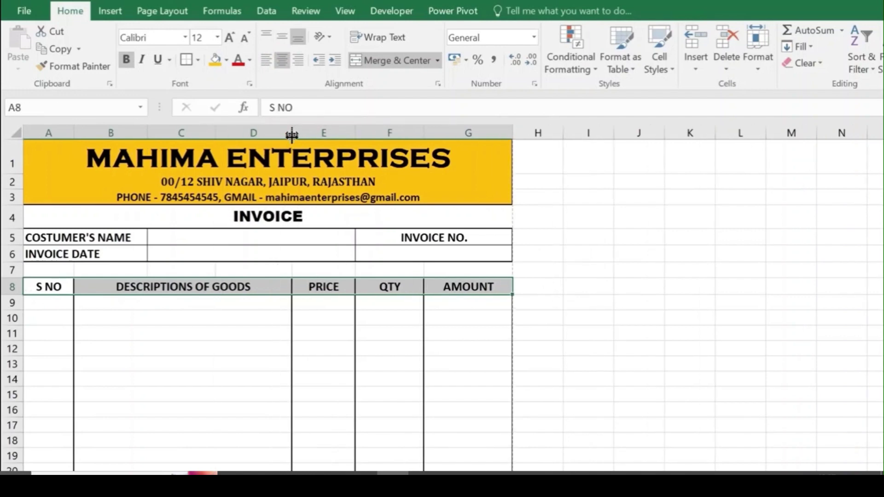
left_click_drag(423, 133, 430, 133)
left_click_drag(355, 133, 376, 133)
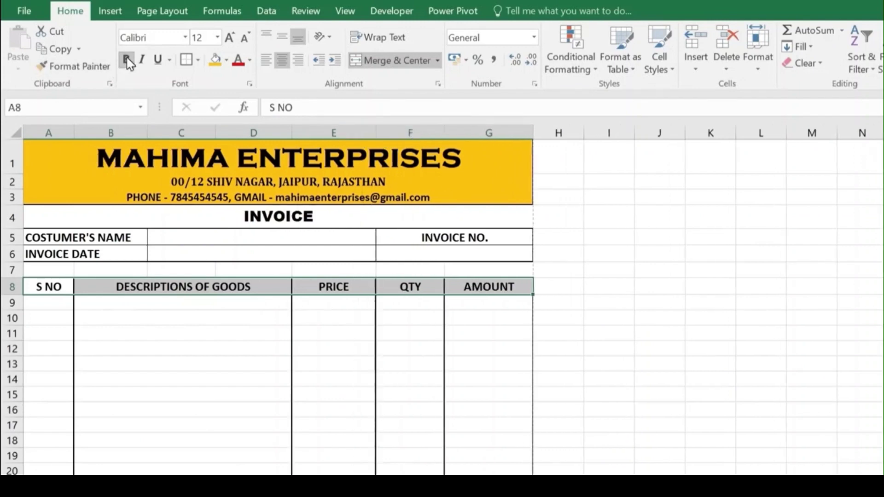
left_click(230, 37)
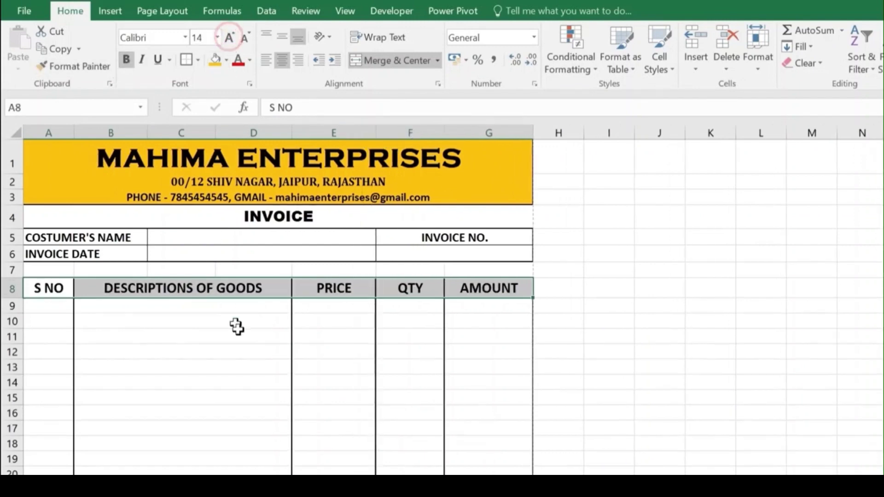
left_click(377, 352)
Step: Set the row height of totals rows 24–26 to 19
scroll(345, 291, "down", 3)
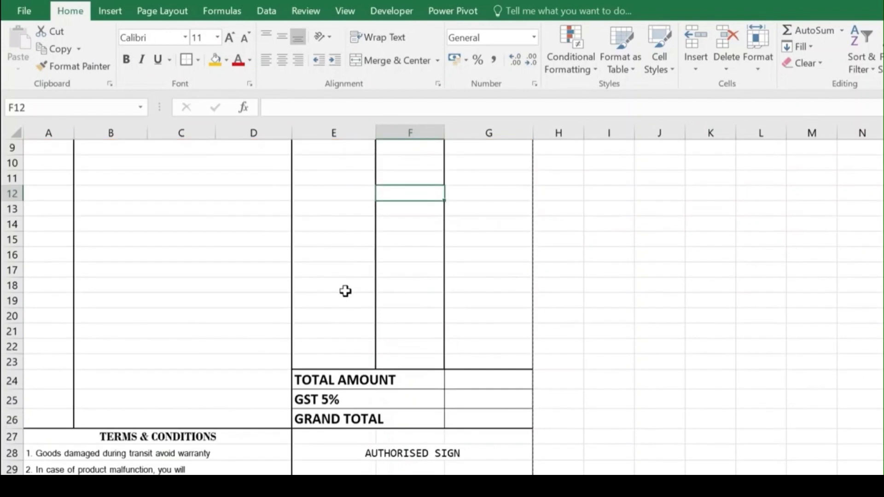
scroll(346, 291, "down", 3)
left_click_drag(12, 226, 13, 264)
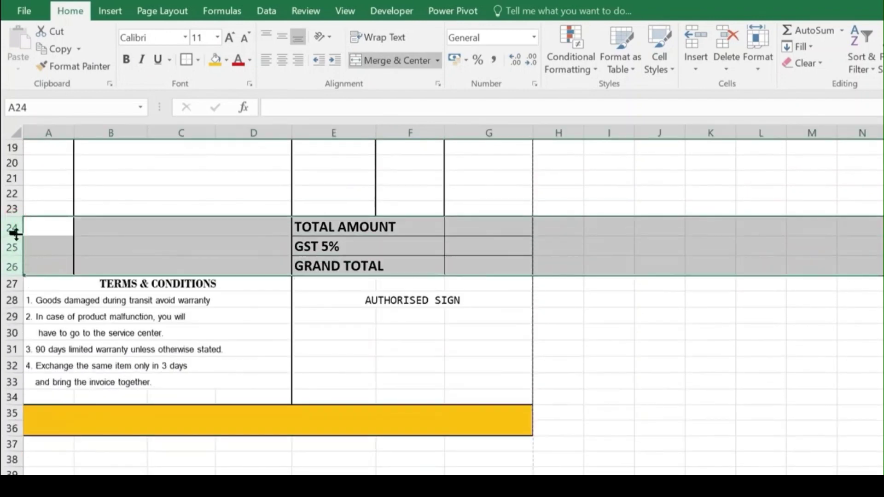
left_click(767, 64)
left_click(787, 104)
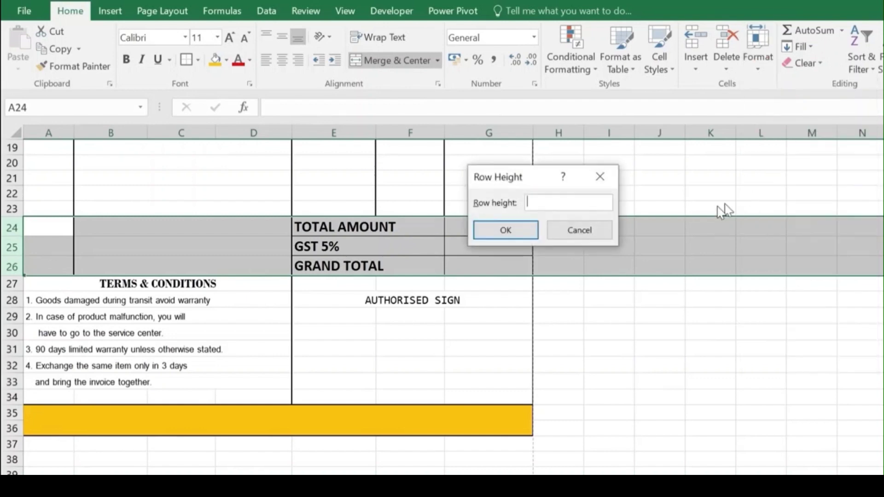
type("19")
left_click(528, 237)
left_click(338, 251)
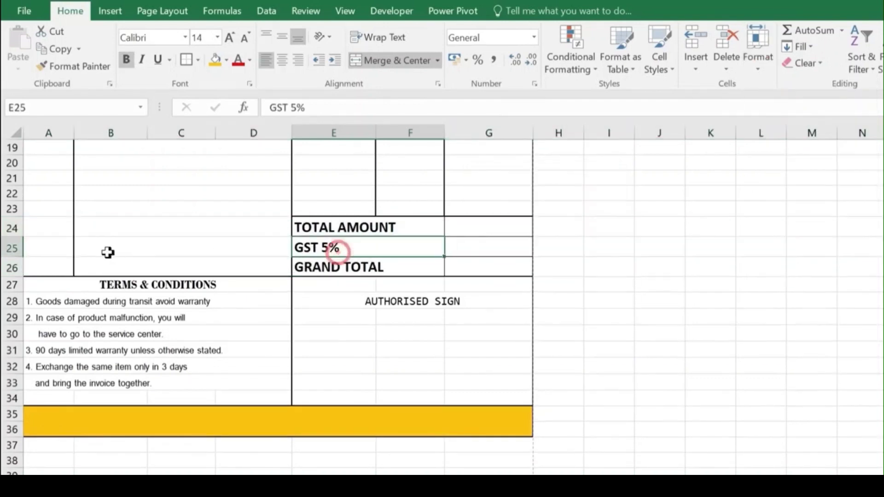
scroll(95, 244, "up", 6)
scroll(394, 264, "down", 2)
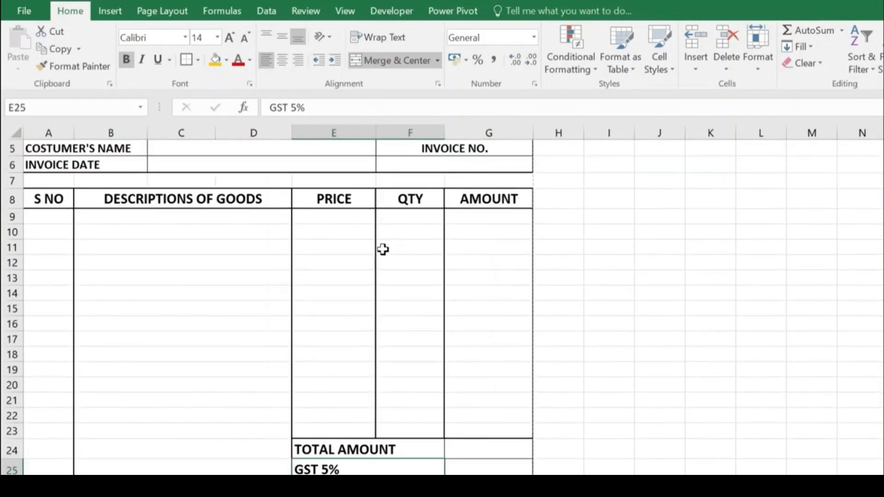
Step: Enter KEYBOARD, MOUSE, LED, MOTHERBOARD, HARD DISK 1TB and UPS from B9 down
left_click(179, 201)
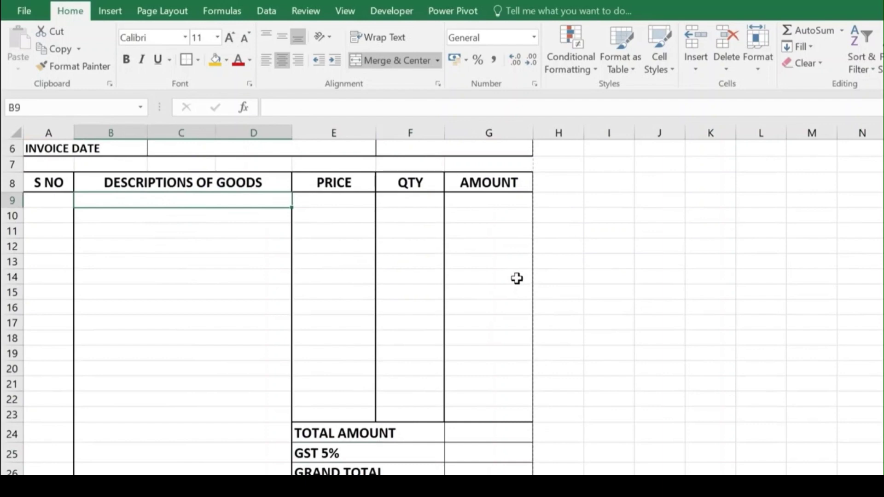
type("KEY")
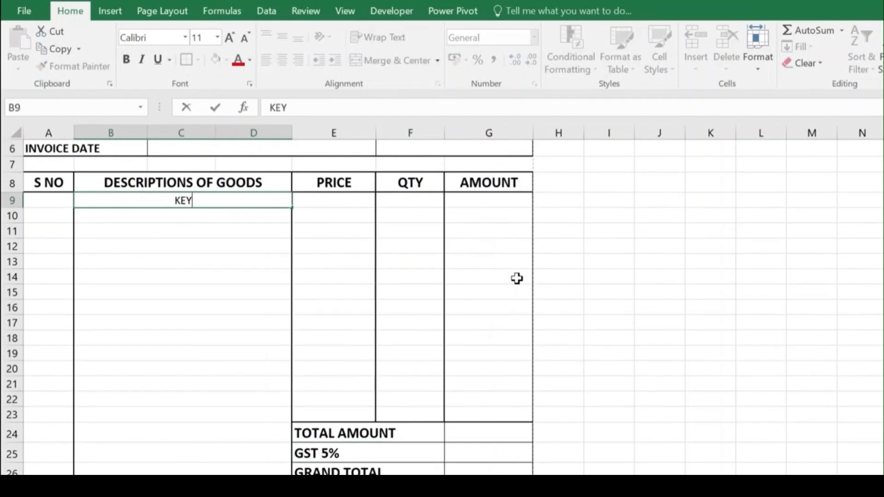
type("BOARD")
key("Return")
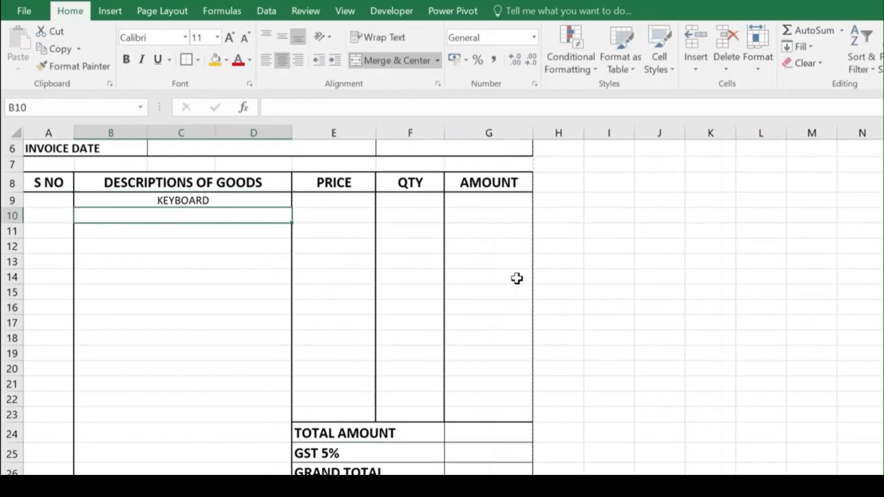
type("MOUSE")
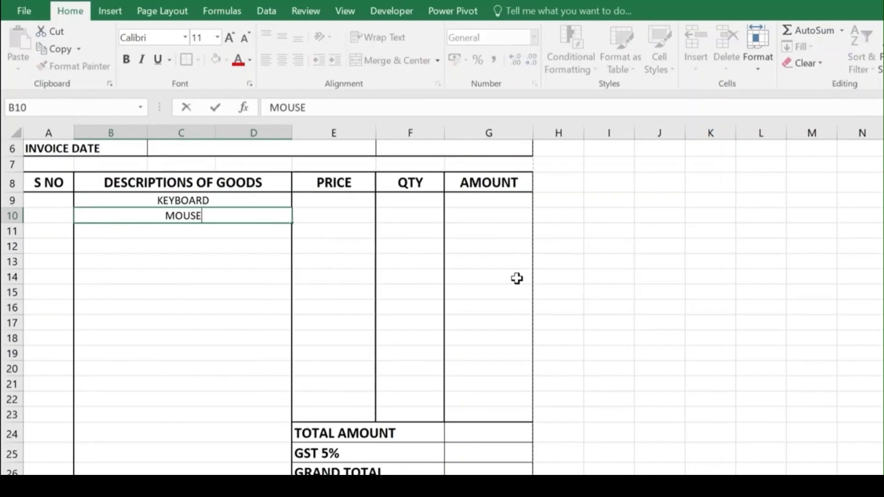
key("Return")
type("LED")
key("Return")
type("MOTHERBOARD HARD DISK 1TB")
key("Return")
type("UPS")
key("Return")
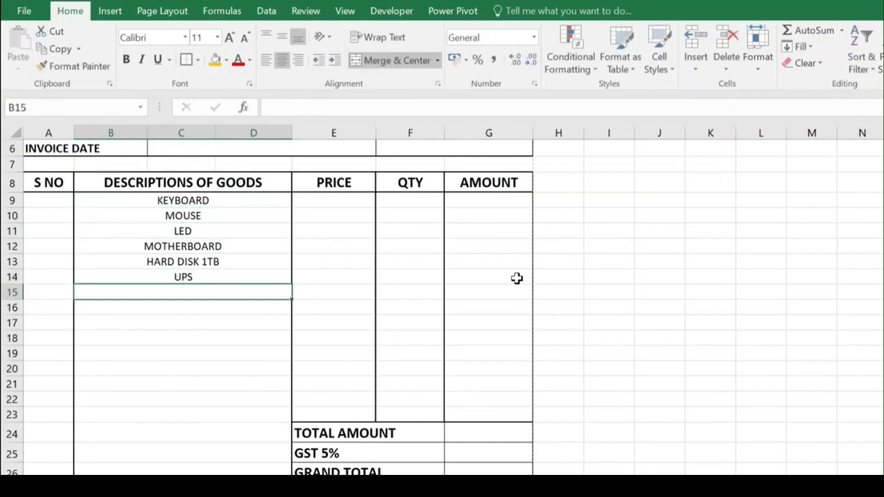
Step: Continue the list with RAM 8 GB, USB HUB, PROCESSOR I 5 INTEL, SSD 500 GB, HDMI CABLE and PRINTER
type("RAM 8 GB")
key("Return")
type("USB HUB")
key("Return")
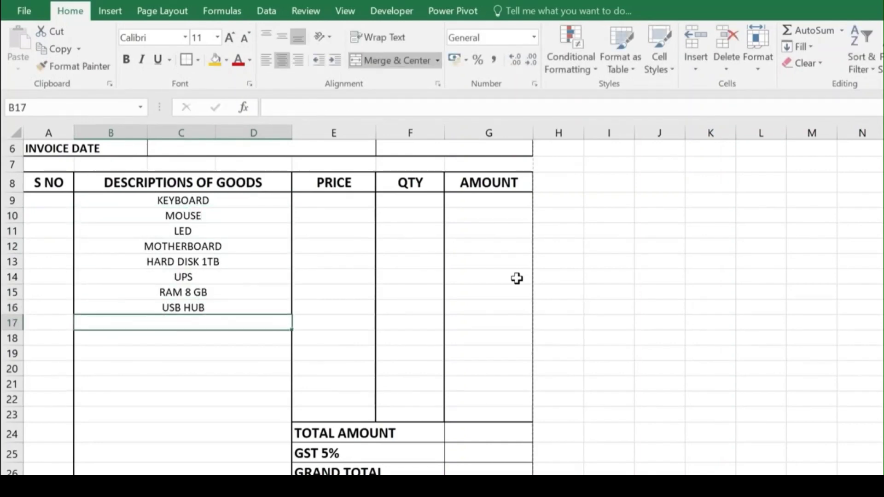
type("PROCESSOR I 5 INTEL")
key("Return")
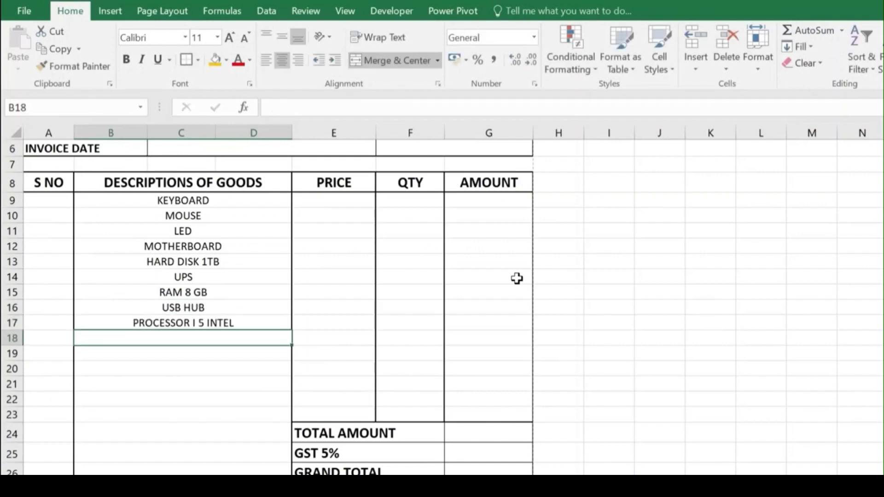
type("SSD 500 GB")
key("Return")
type("HDMI CABLE")
key("Return")
type("PRINTER")
Step: Review the SSD 500 GB, PRINTER and LED entries in the goods list
left_click(191, 362)
left_click(184, 338)
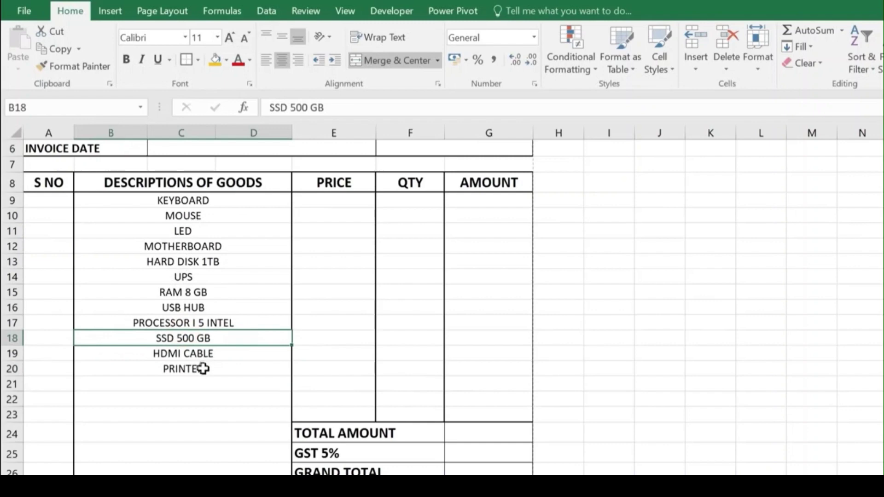
left_click(202, 368)
left_click(184, 230)
left_click(349, 204)
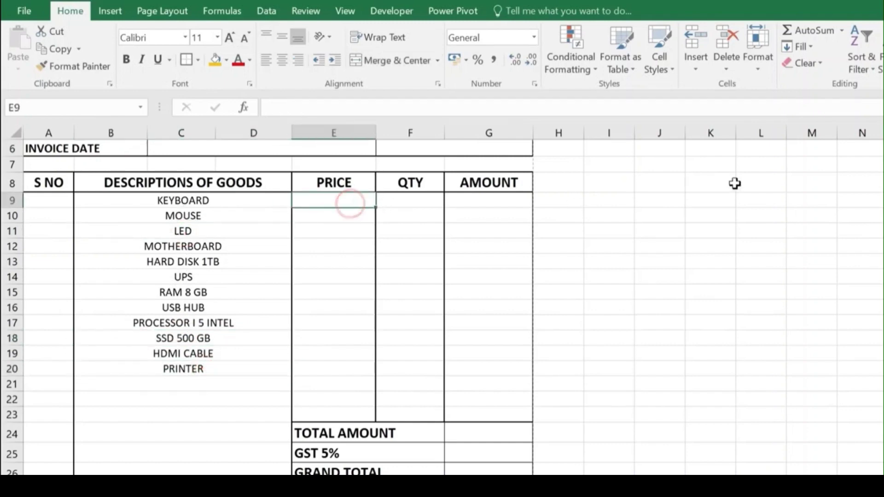
Step: Enter prices 350, 300, 6800, 6500, 3200, 2500, 3500, 500, 12500, 3500, 200, 14500 in E9:E20
type("350")
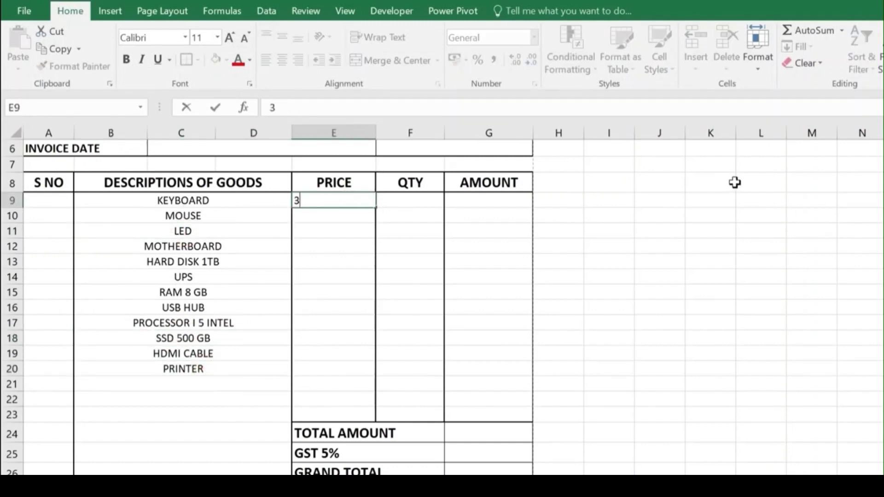
key("Return")
type("300 6800")
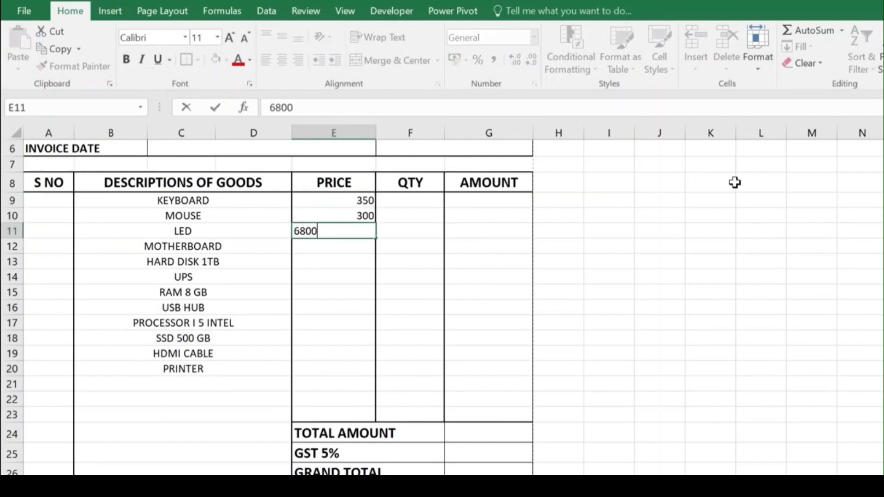
type(" 6500 3200 2500 3500 500")
key("Return")
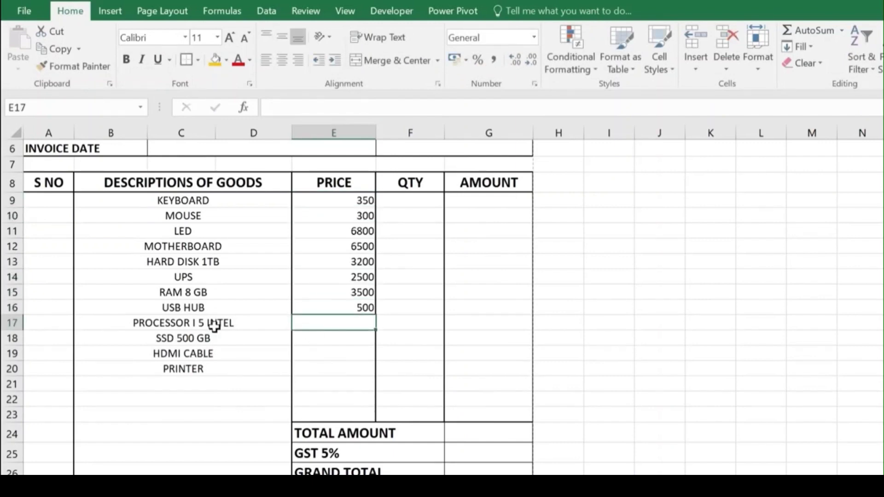
type("12500")
key("Return")
type("3500 200 14500")
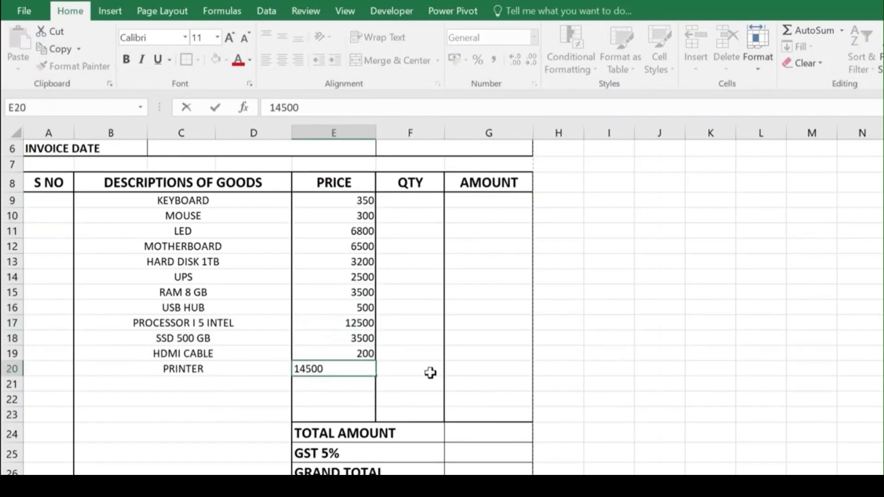
Step: Enter quantities 2, 3, 1, 1, 1, 1, 1, 2, 1, 1, 4, 1 in F9:F20 and check the entries
left_click(410, 200)
type("2 3 1 1 1 1 1 2 1 1 4 1")
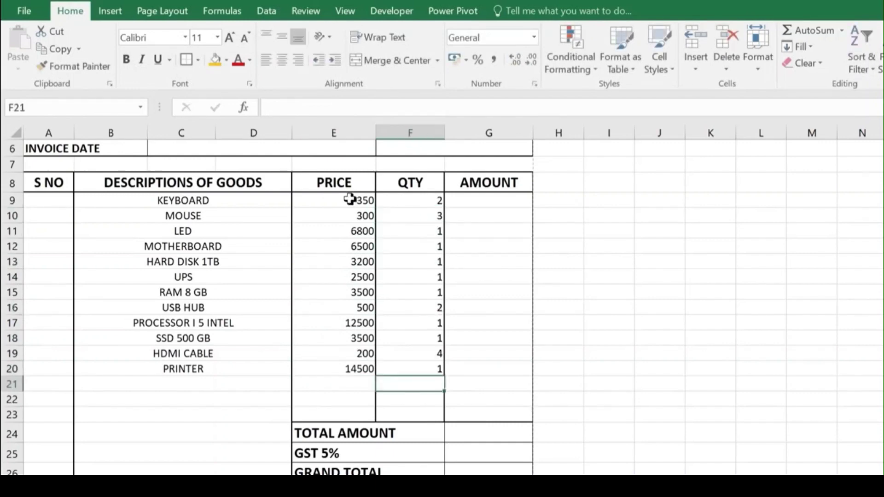
left_click_drag(350, 199, 351, 365)
left_click_drag(424, 203, 426, 370)
left_click(421, 201)
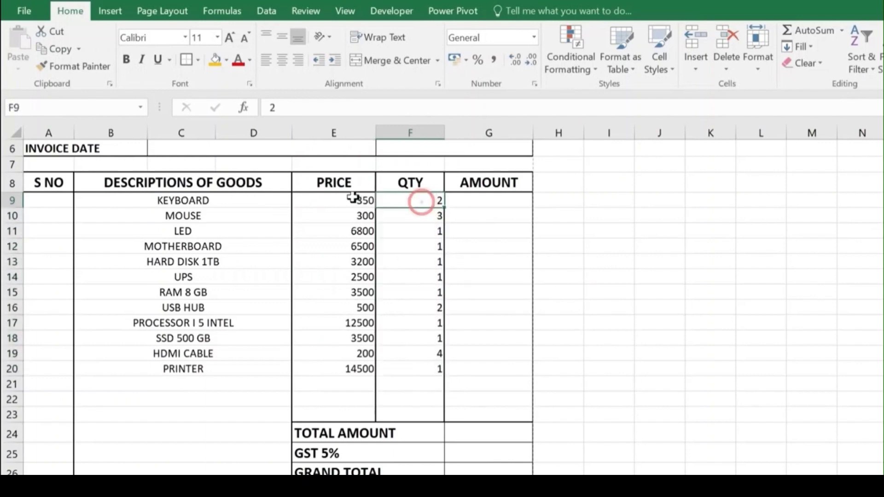
left_click(347, 199)
left_click(420, 200)
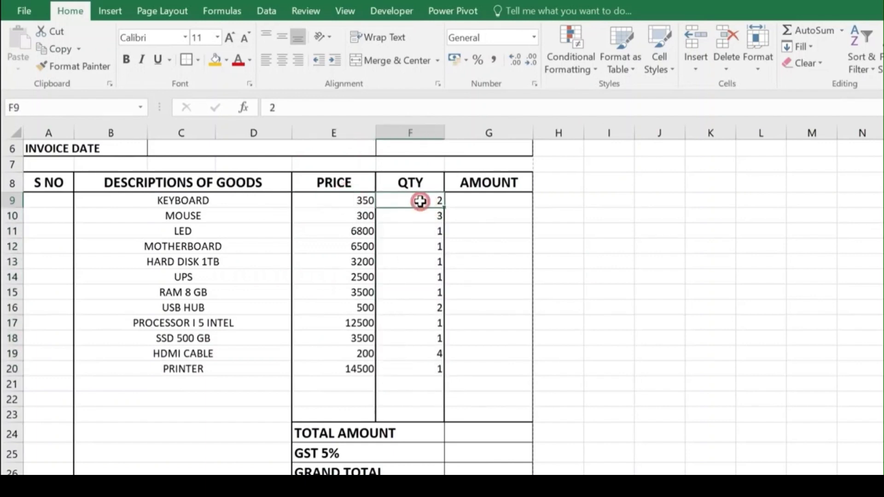
Step: Enter =E9*F9 in G9 and fill it down to G20, from 700 to 14500
left_click(497, 205)
left_click(282, 207)
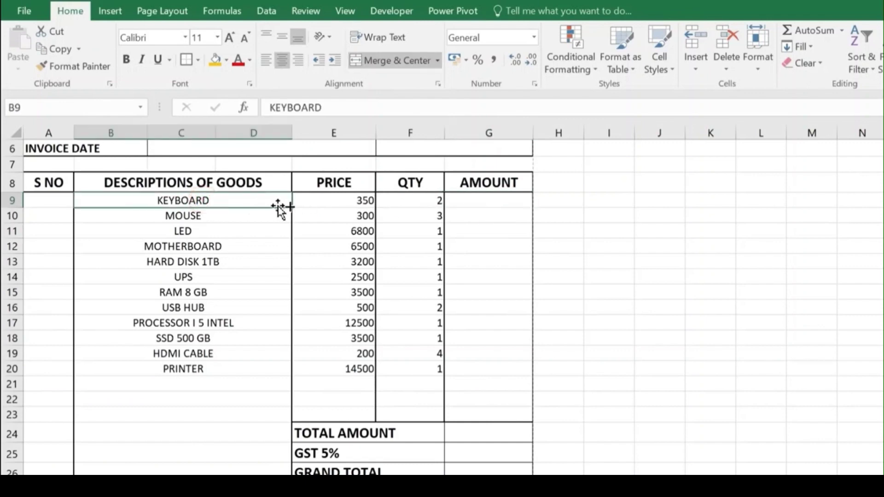
left_click(499, 200)
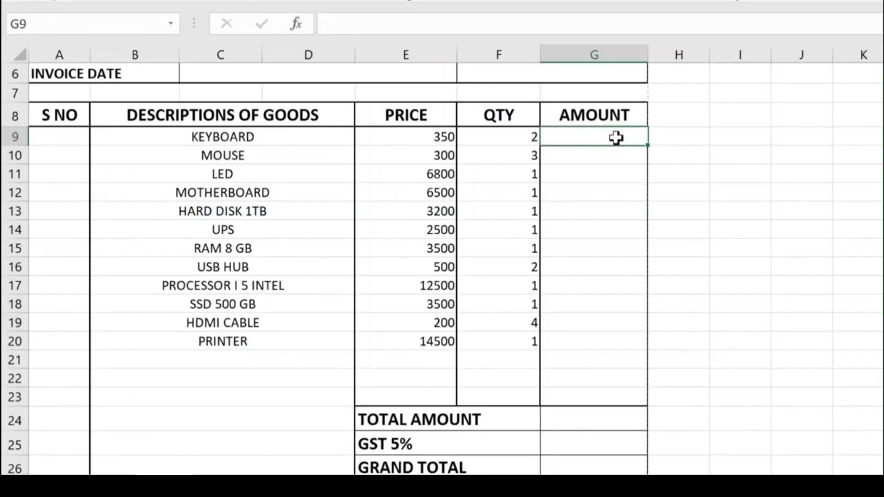
type("=")
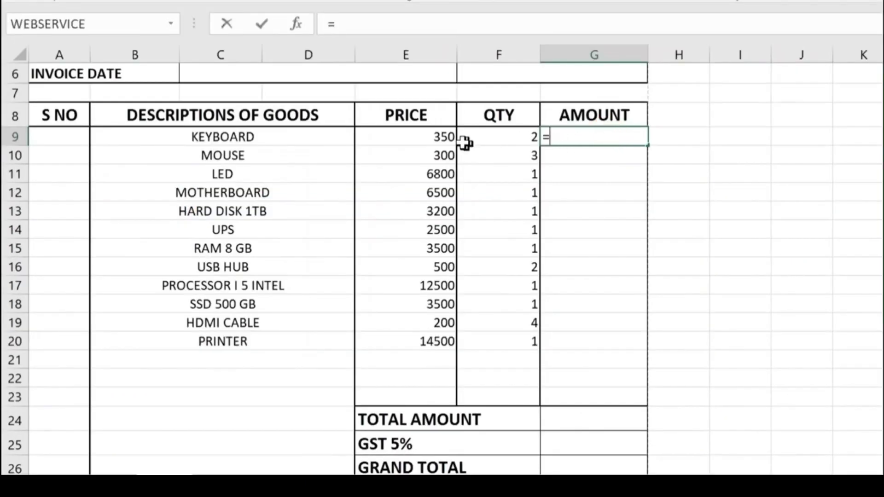
left_click(438, 134)
type("*")
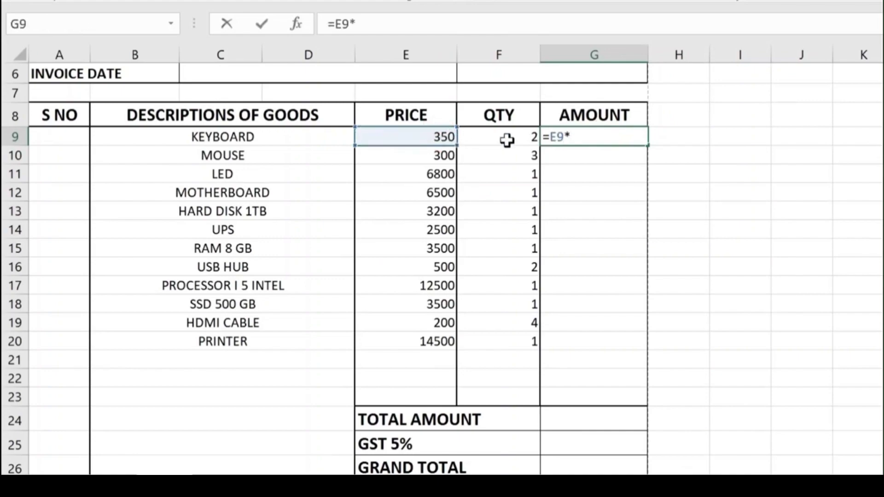
left_click(504, 138)
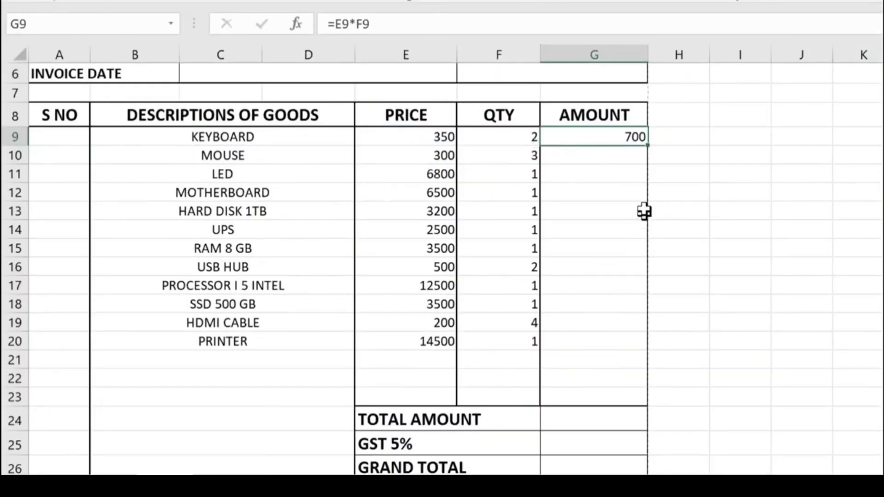
left_click_drag(649, 146, 659, 339)
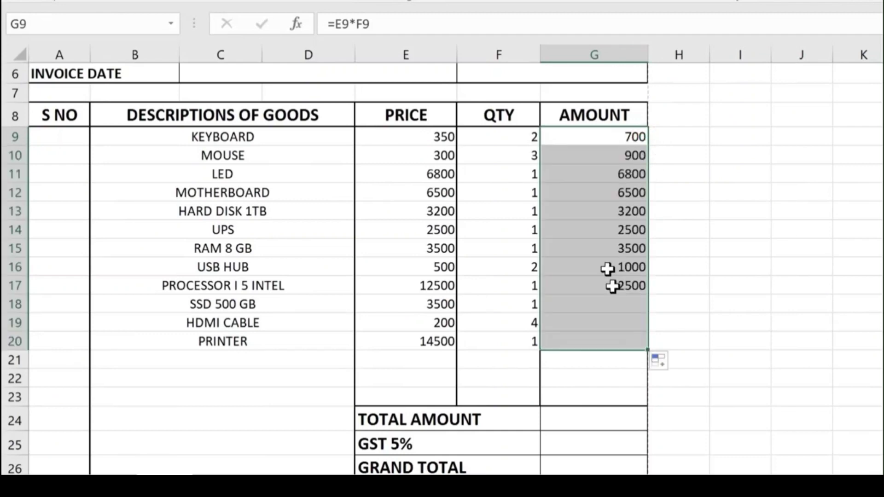
scroll(607, 304, "down", 3)
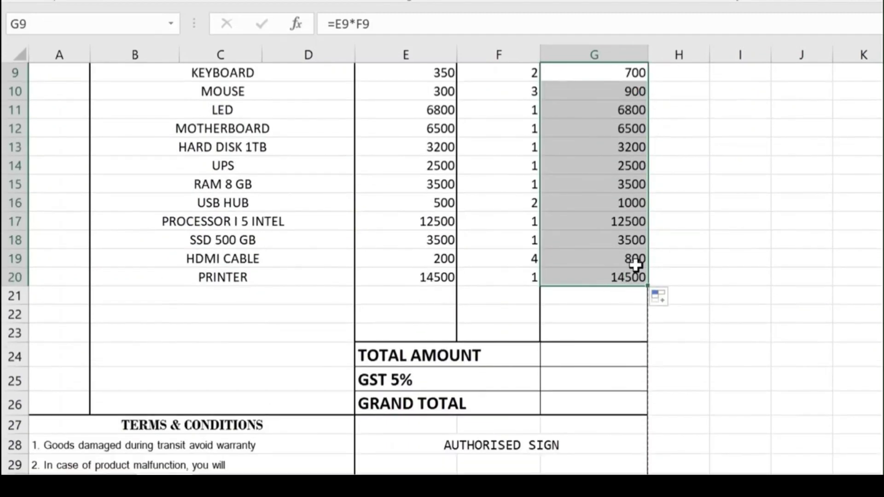
Step: Enter =SUM(G9:G20) in G24 so the total amount shows 56400
left_click(591, 358)
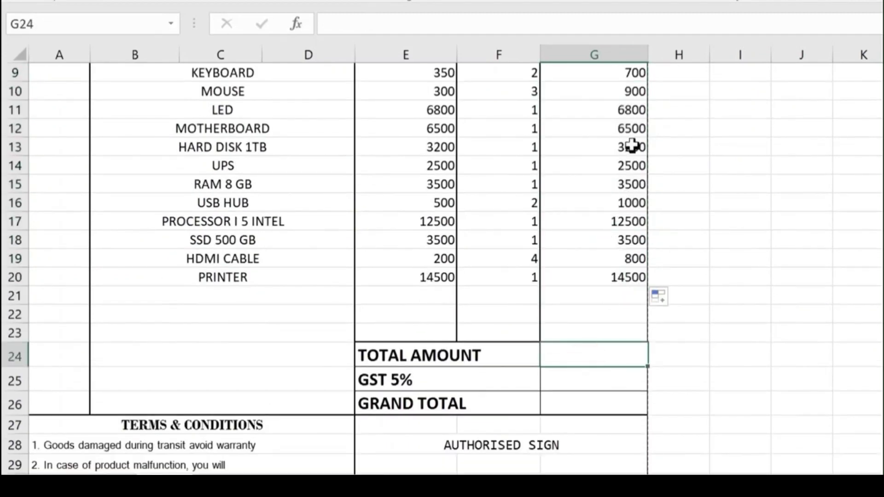
scroll(603, 280, "up", 2)
scroll(603, 280, "down", 1)
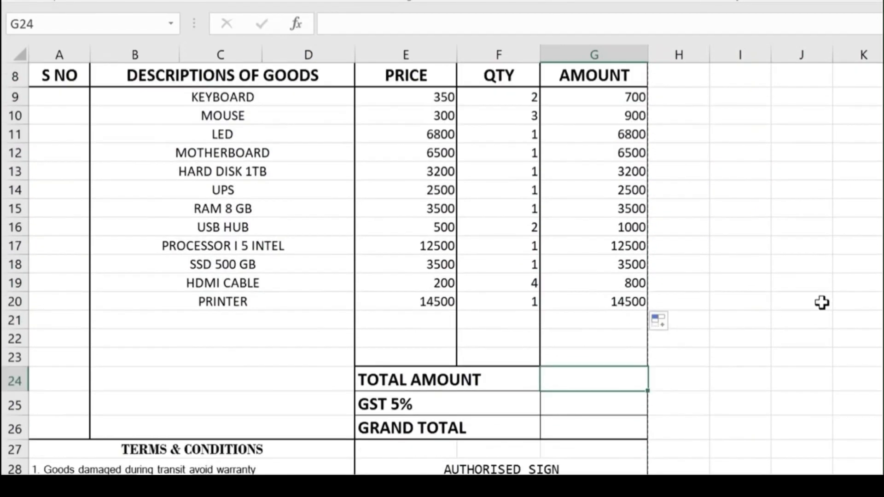
type("=SUM(")
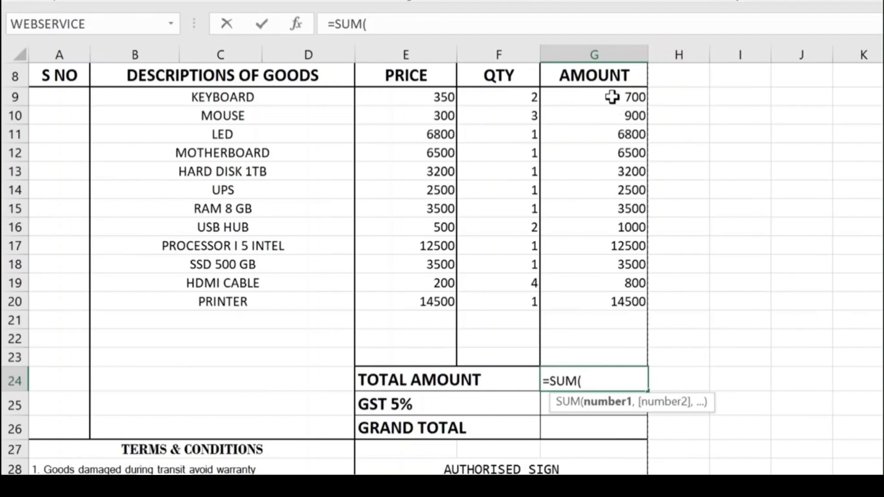
left_click_drag(613, 95, 617, 296)
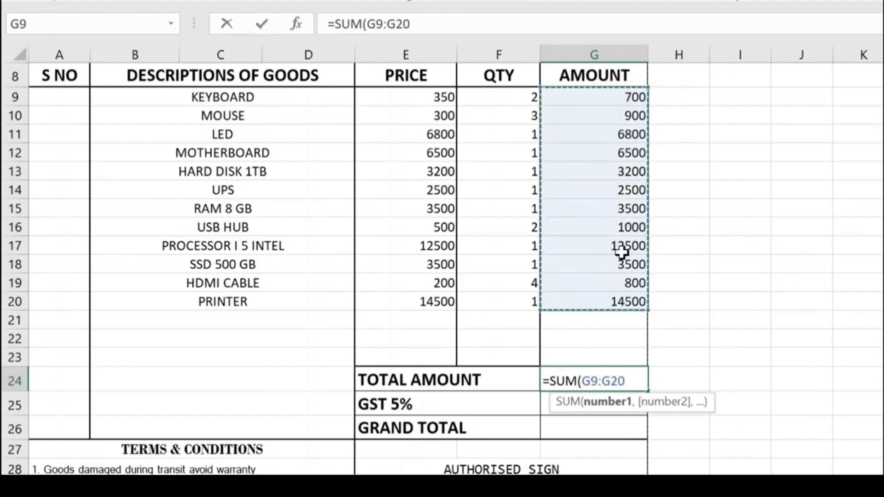
type(")")
key("Return")
key("Up")
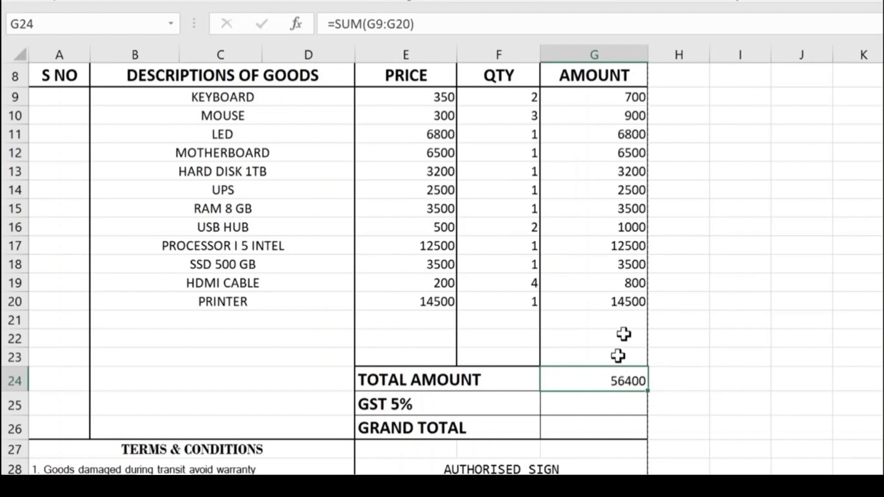
left_click(677, 379)
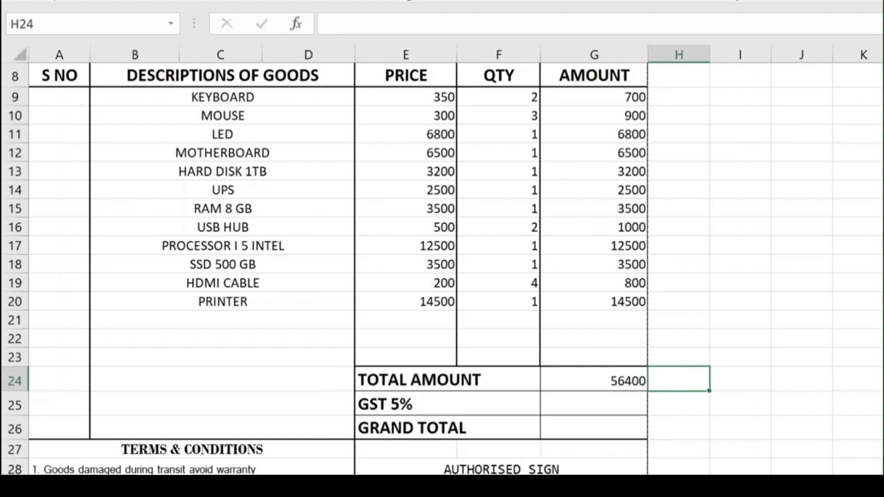
Step: Enter =SUMPRODUCT(E9:E20,F9:F20) in H24, which also returns 56400
type("=SUMPRO")
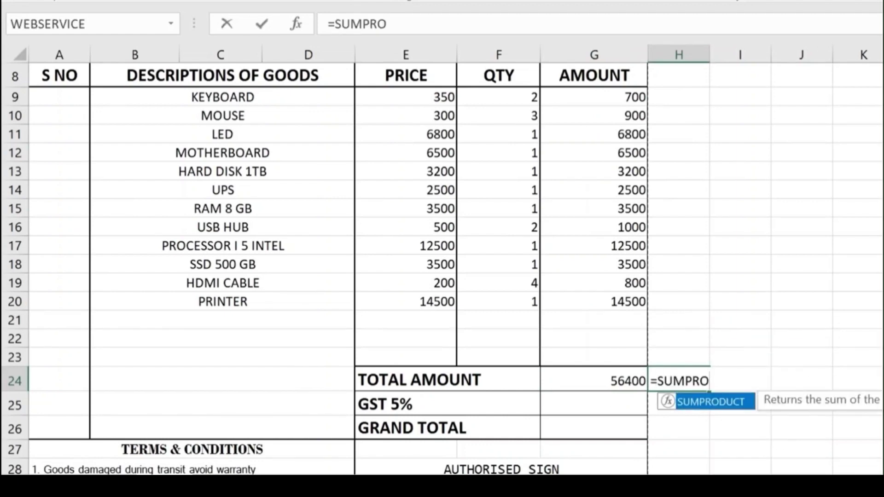
key("Tab")
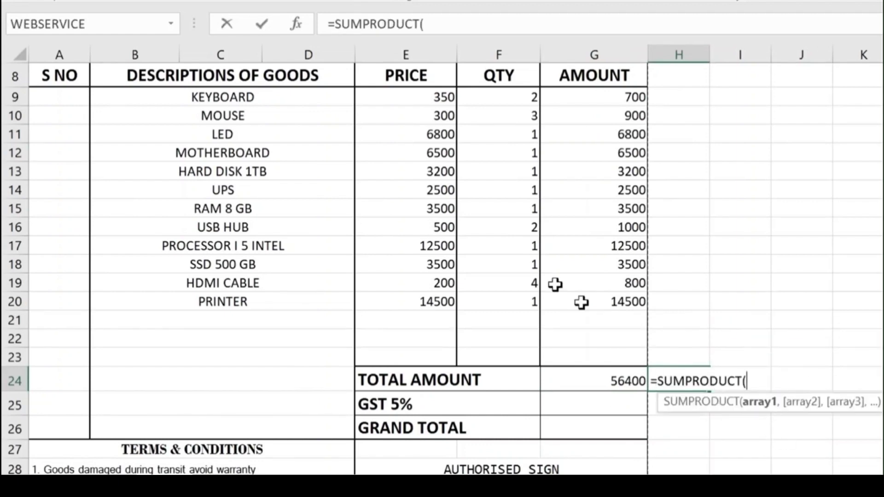
left_click_drag(419, 95, 437, 300)
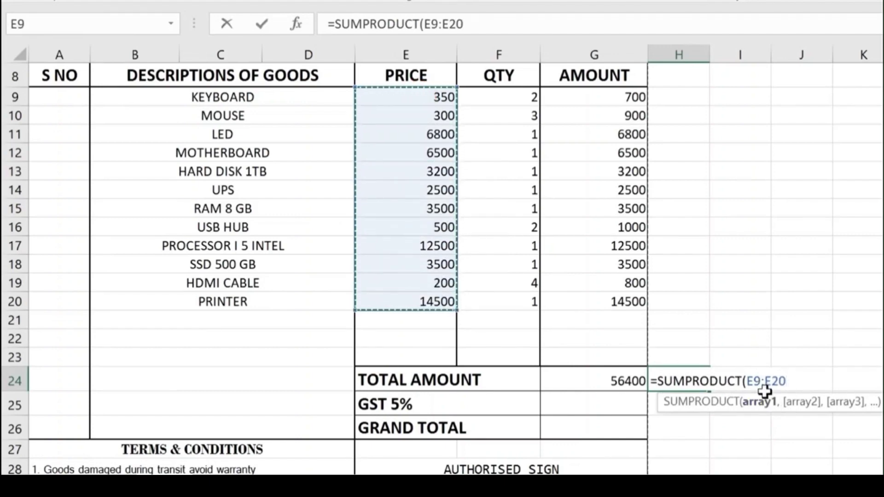
type(",")
left_click_drag(503, 92, 523, 317)
left_click_drag(495, 95, 516, 302)
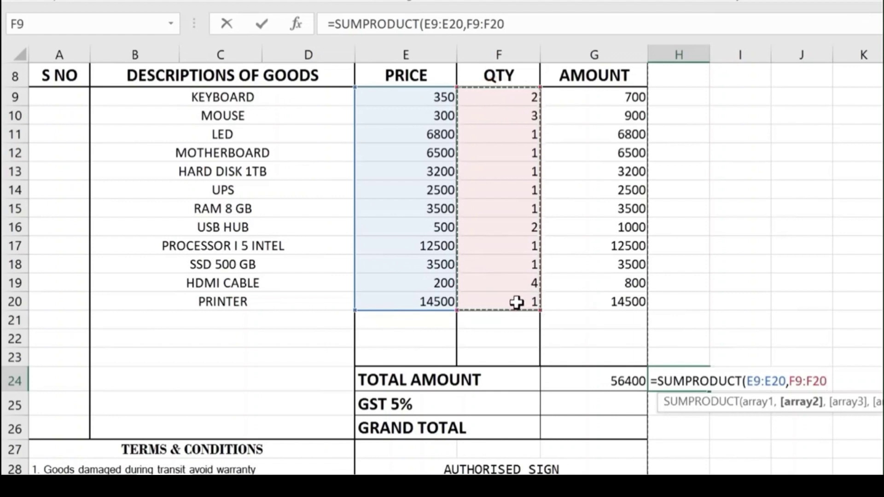
type(")")
key("Return")
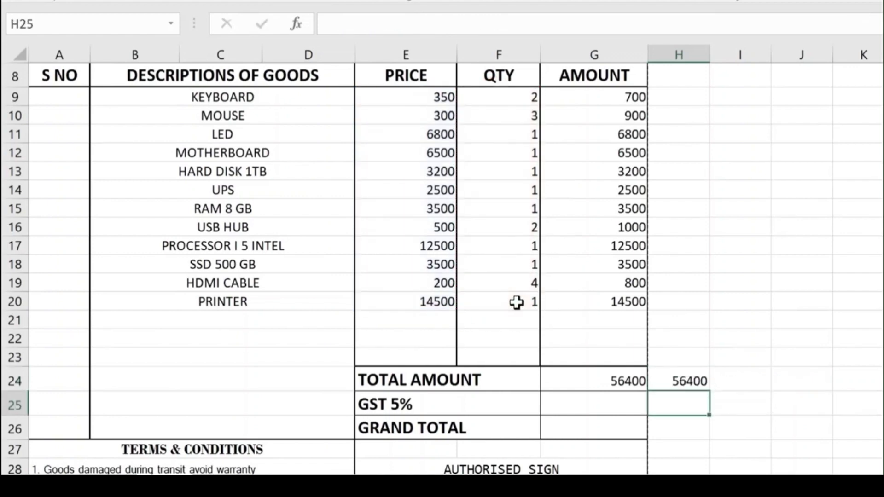
Step: Compare the SUMPRODUCT formula in H24 with the SUM in G24 and the item amounts
left_click(679, 382)
left_click(631, 385)
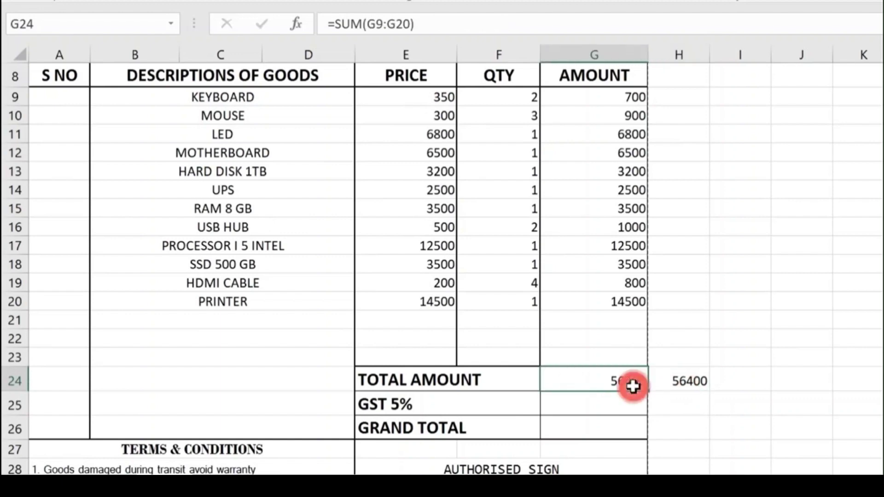
left_click(607, 95)
left_click_drag(608, 112, 628, 306)
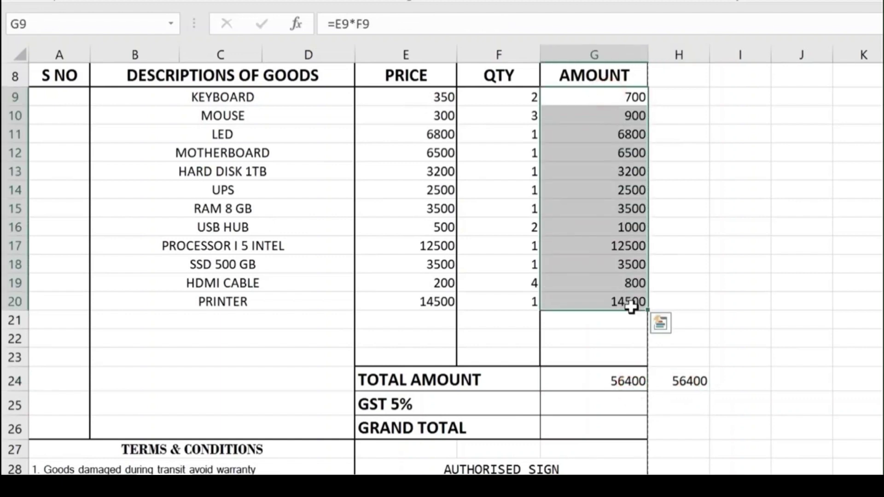
left_click(684, 384)
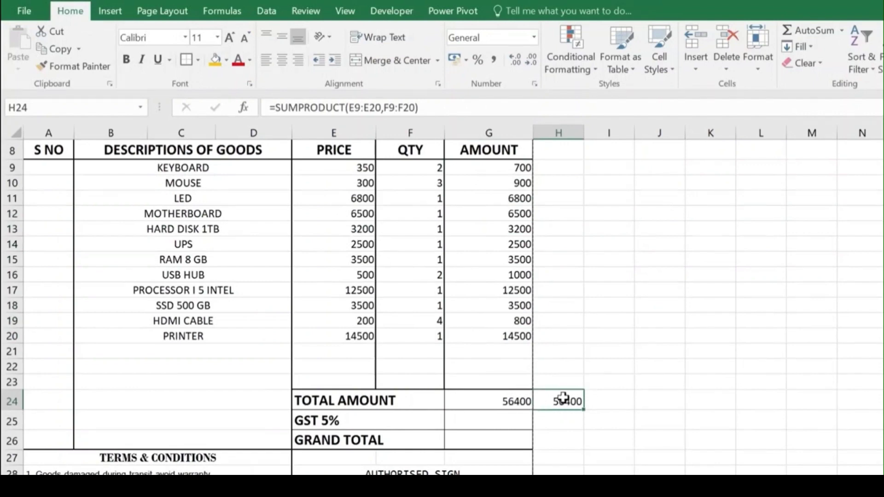
Step: Enter the customer's name in C5, =TODAY() in C6, and invoice number 101 in F6
key("Left")
scroll(310, 296, "up", 2)
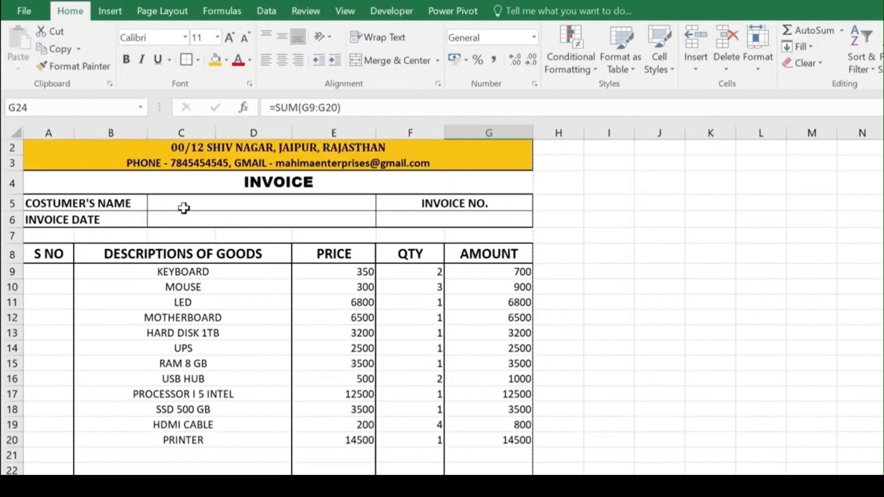
left_click(181, 205)
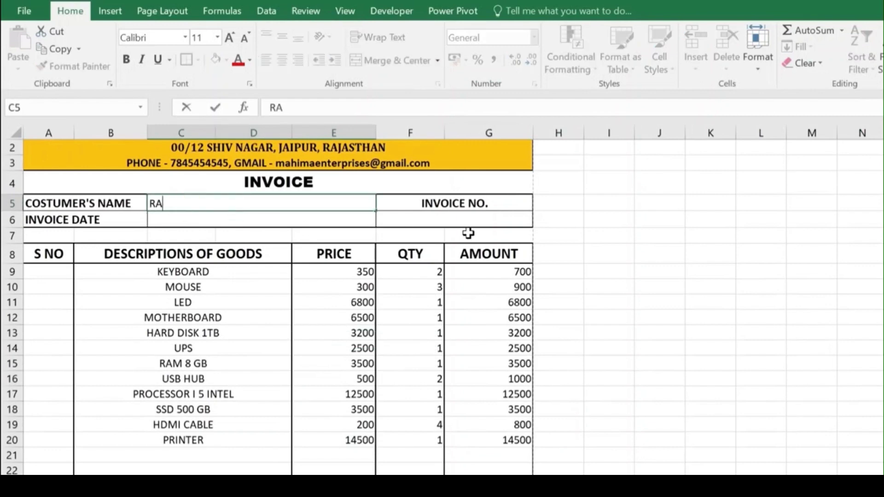
key("Return")
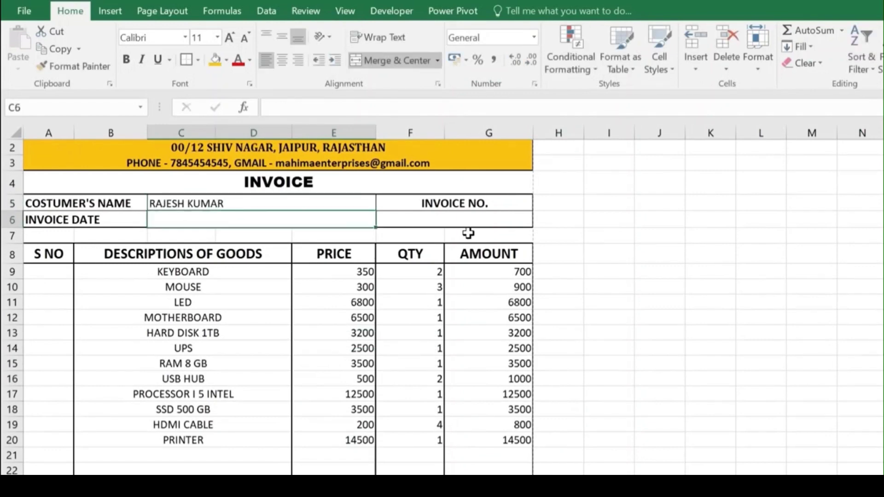
type("=T")
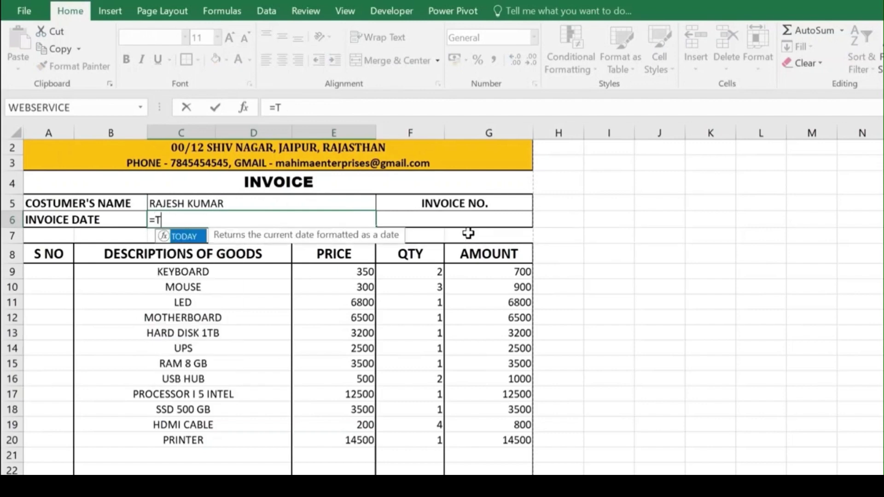
type("ODAY(")
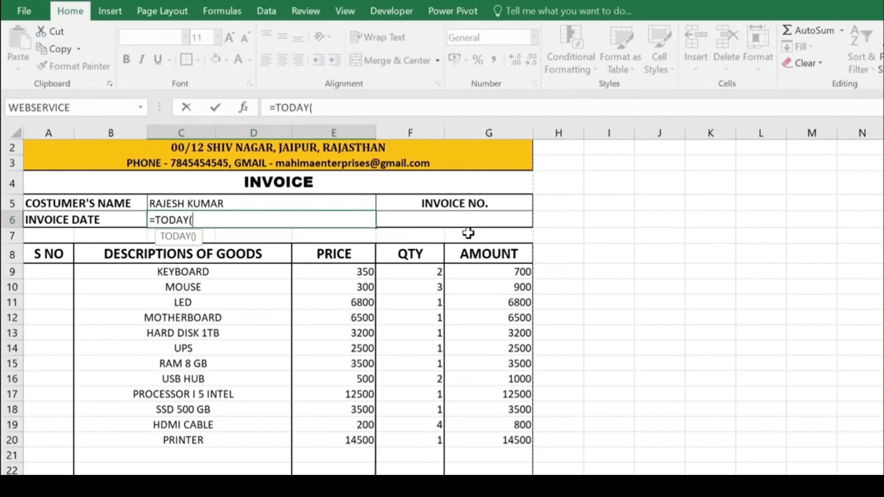
key("Return")
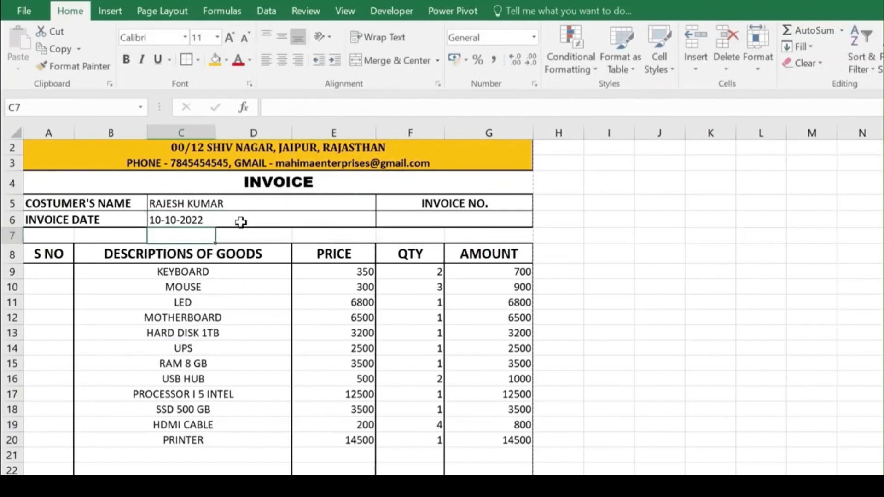
left_click(410, 220)
type("101")
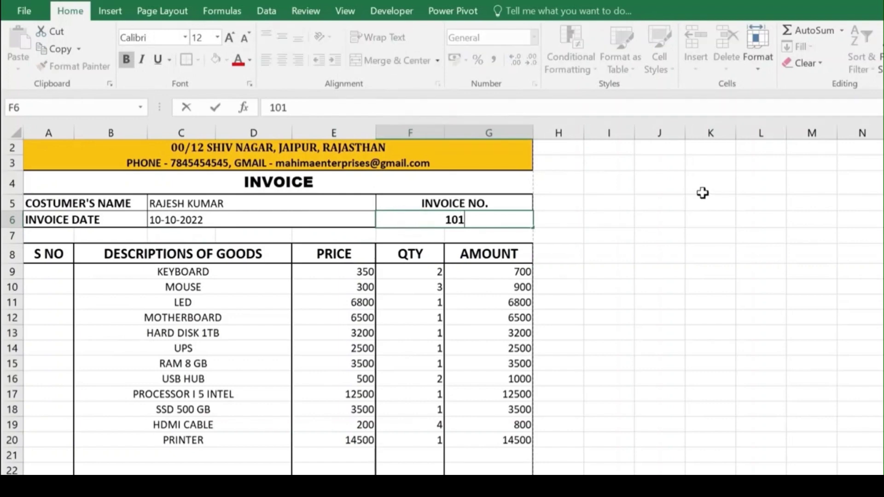
key("Return")
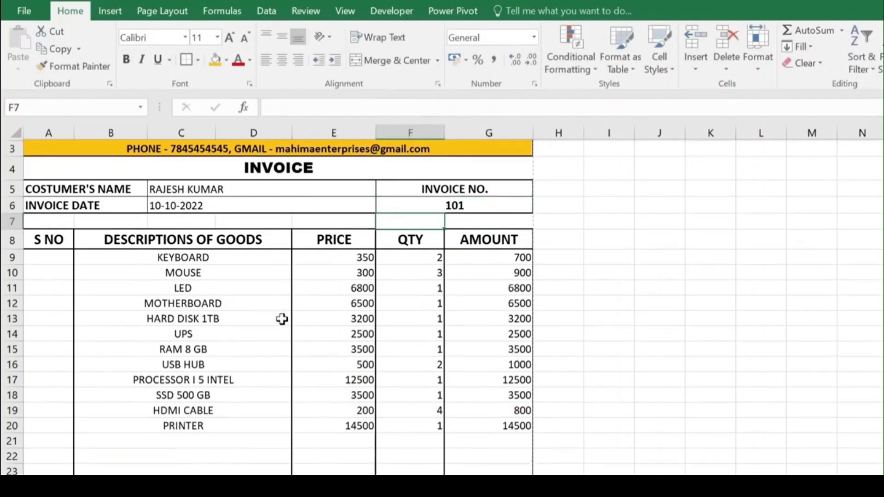
scroll(435, 220, "down", 1)
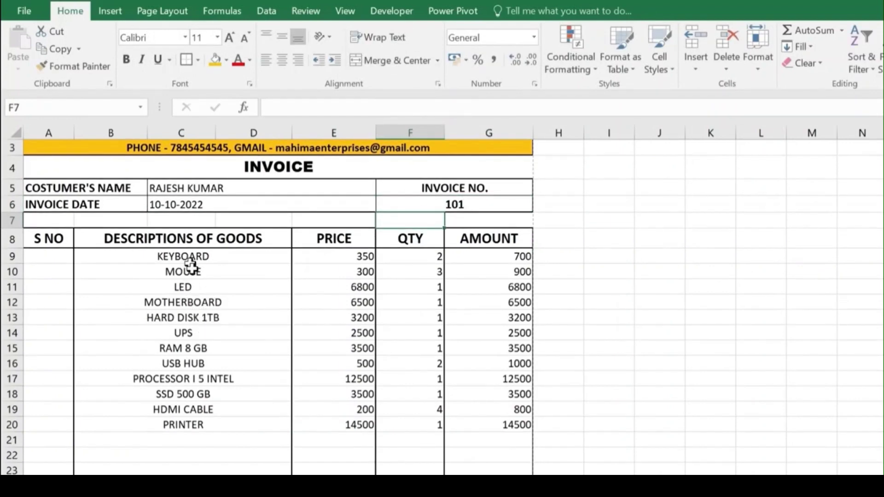
left_click(198, 334)
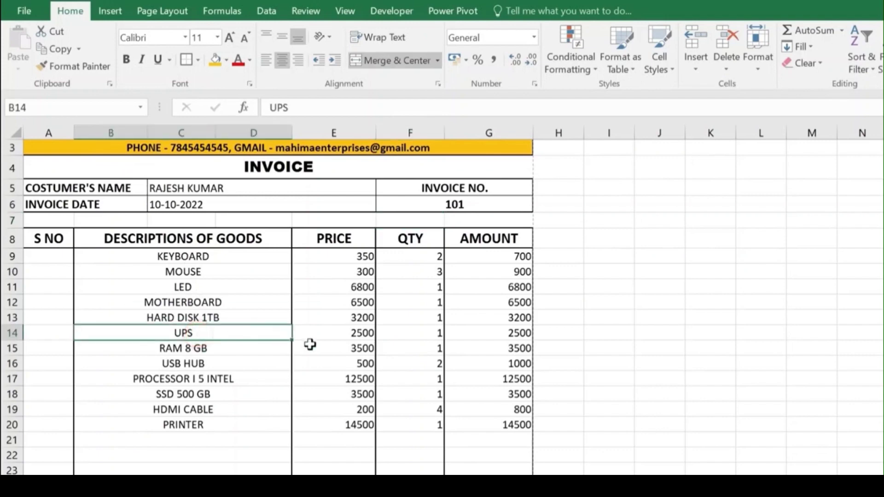
left_click(365, 331)
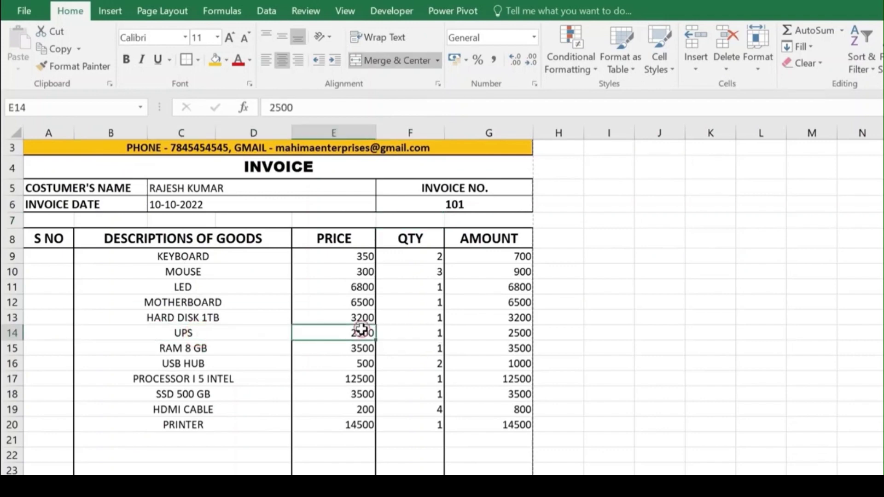
left_click(434, 331)
type("0")
key("Return")
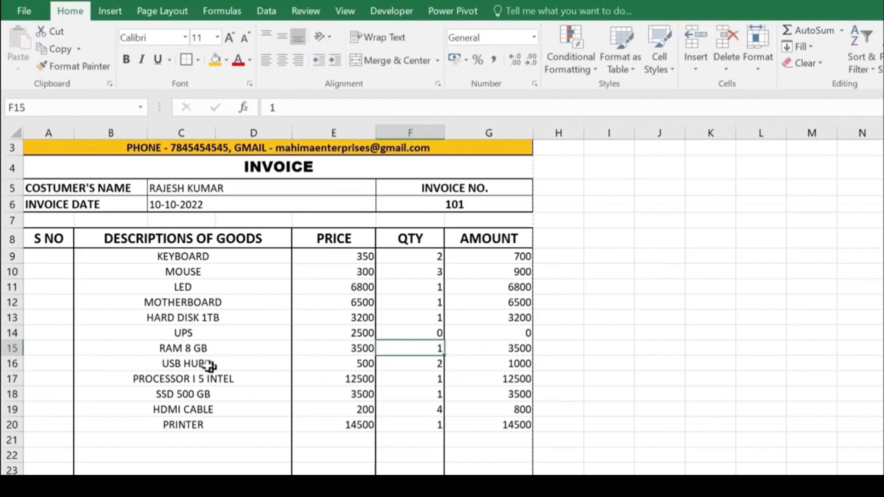
left_click(435, 393)
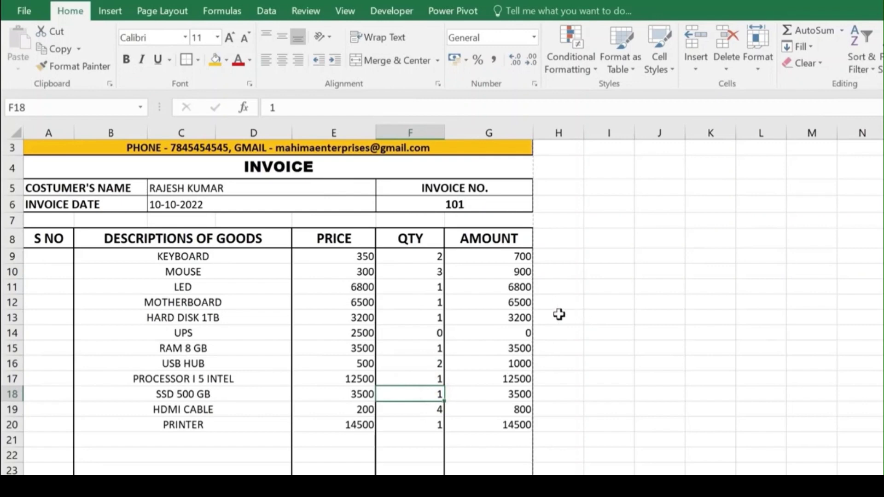
type("0")
key("Return")
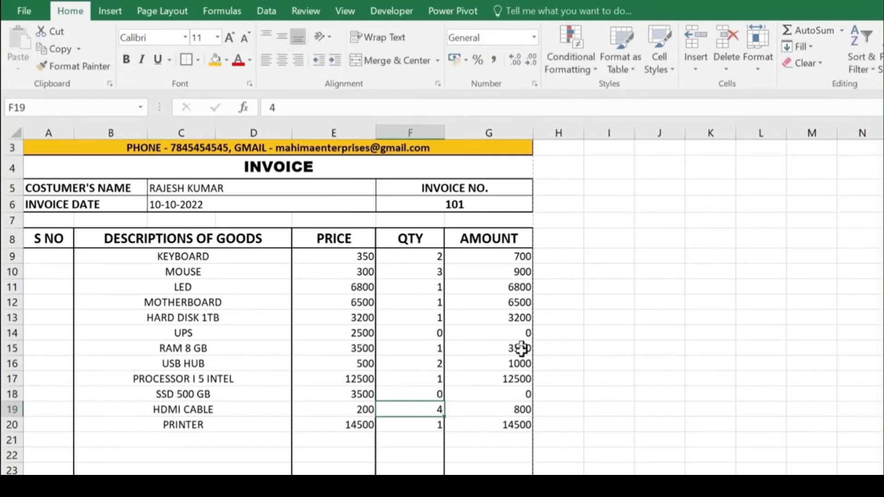
scroll(518, 407, "down", 2)
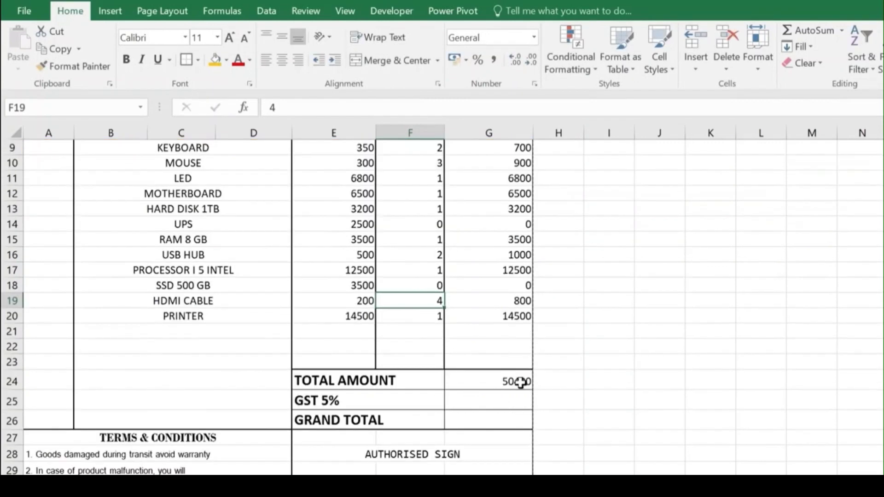
scroll(454, 350, "up", 1)
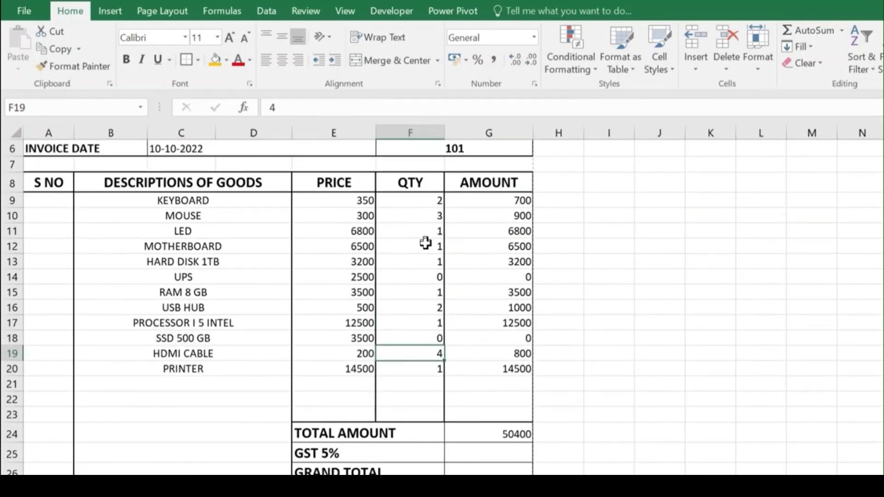
scroll(391, 259, "up", 2)
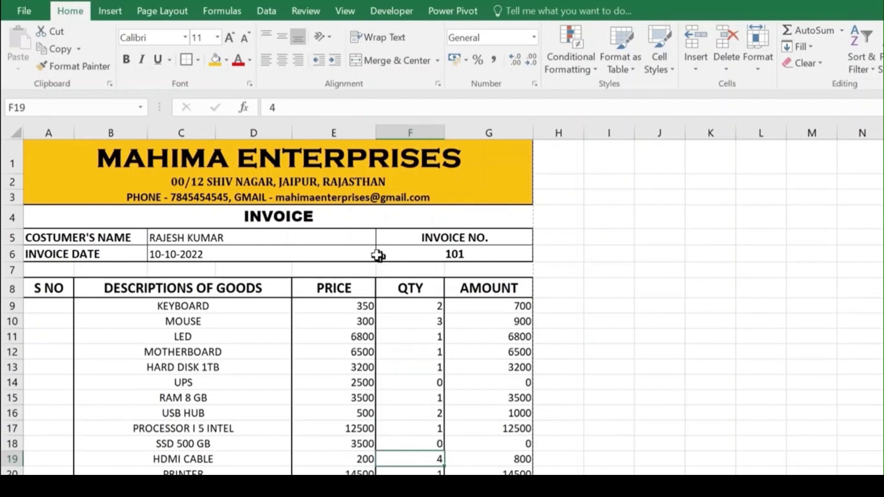
left_click(236, 238)
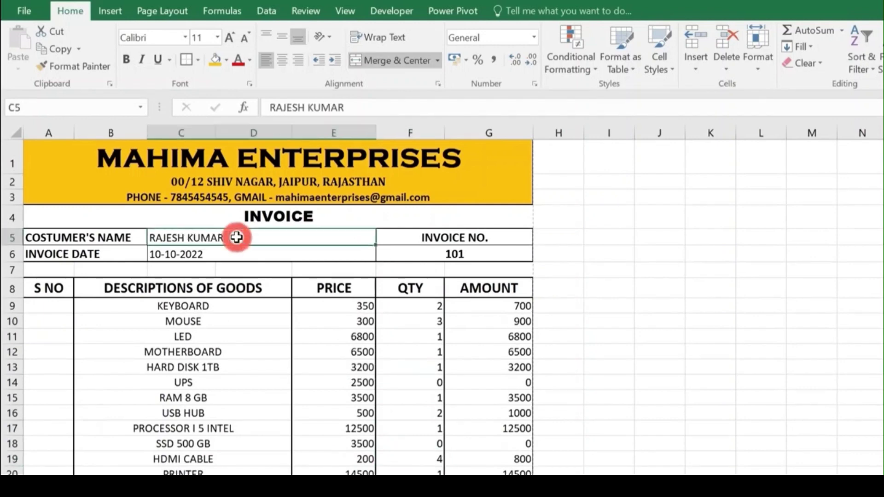
left_click(231, 254)
left_click(451, 253)
scroll(276, 309, "down", 1)
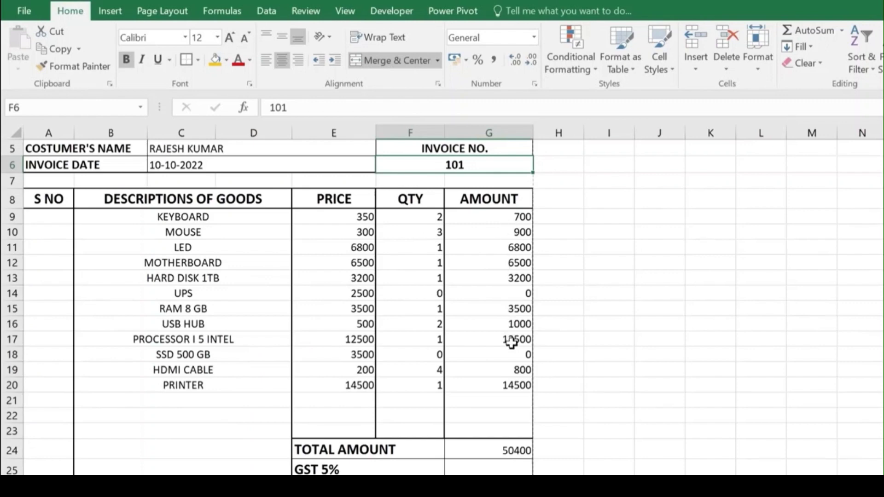
scroll(476, 397, "down", 1)
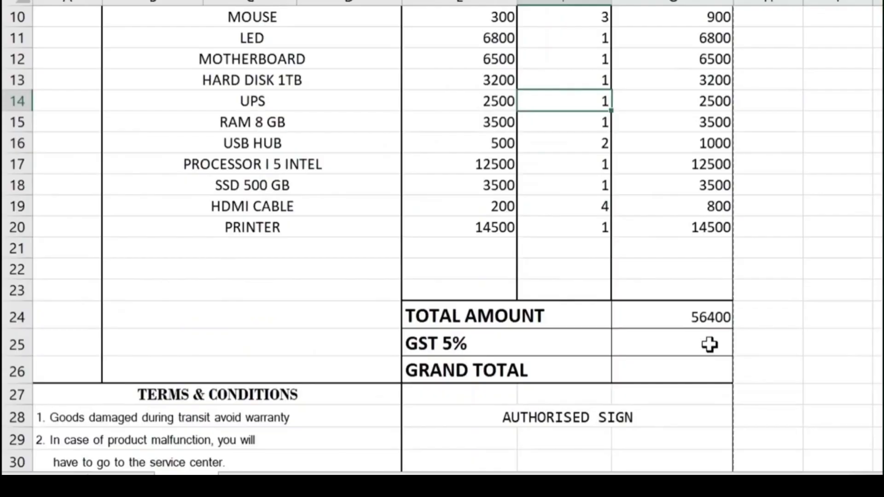
Step: Enter =G24*5% in G25 for GST of 2820, and begin a SUM in G26
left_click(495, 422)
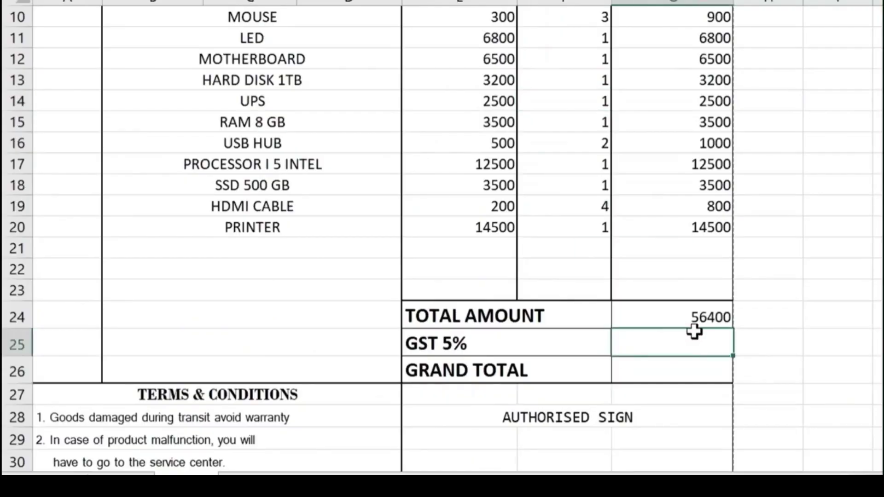
type("=")
left_click(700, 311)
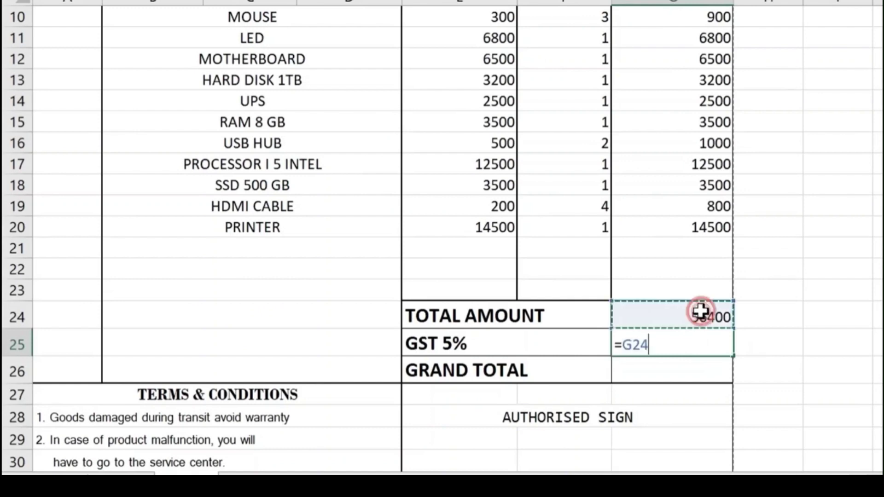
type("*")
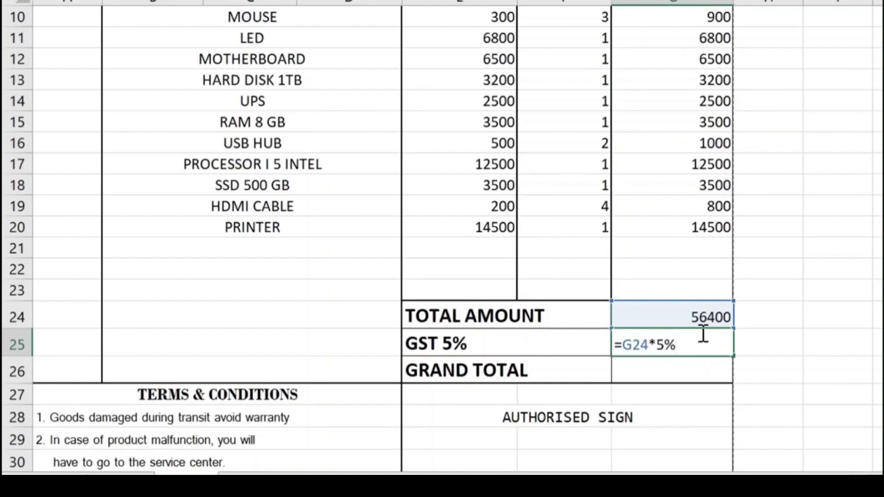
key("Return")
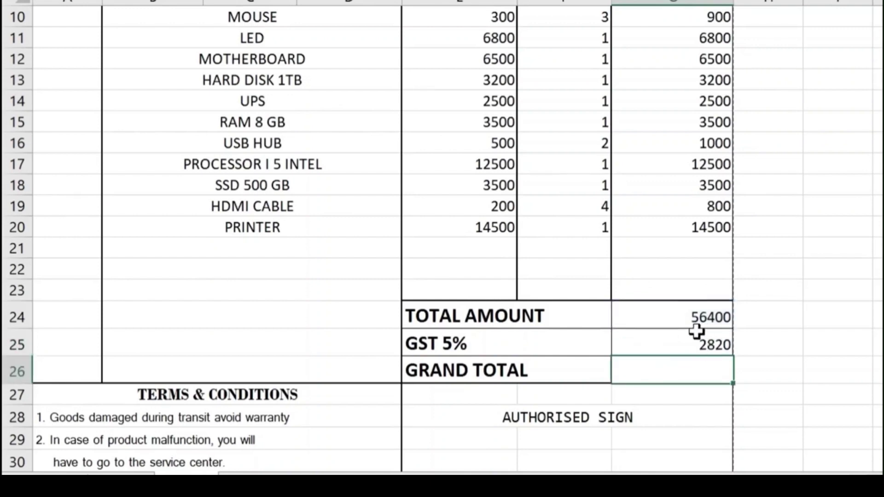
left_click(725, 350)
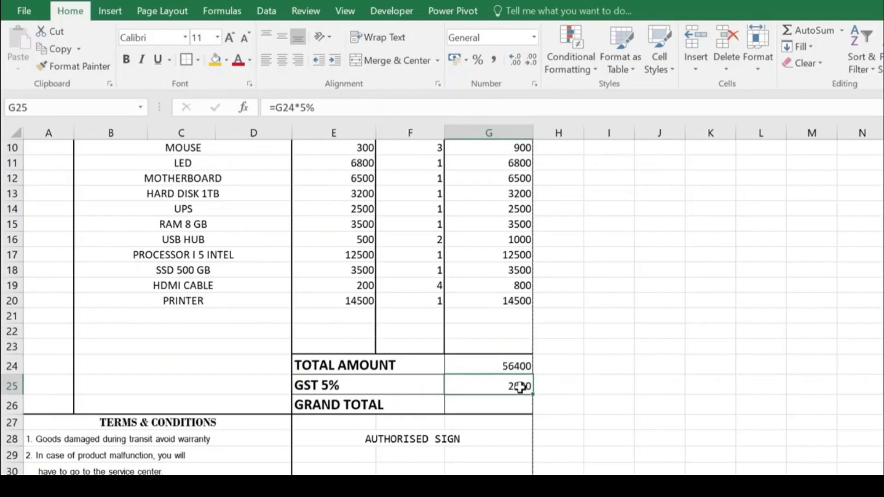
left_click(507, 408)
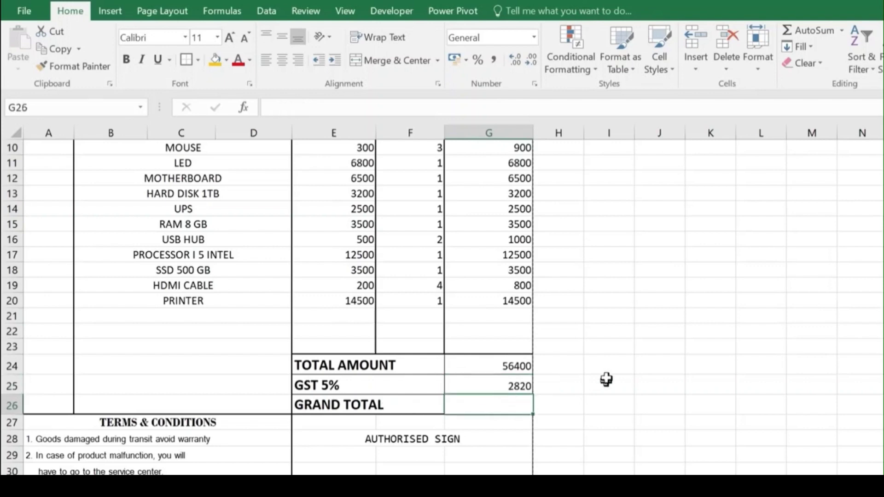
type("=SUM(")
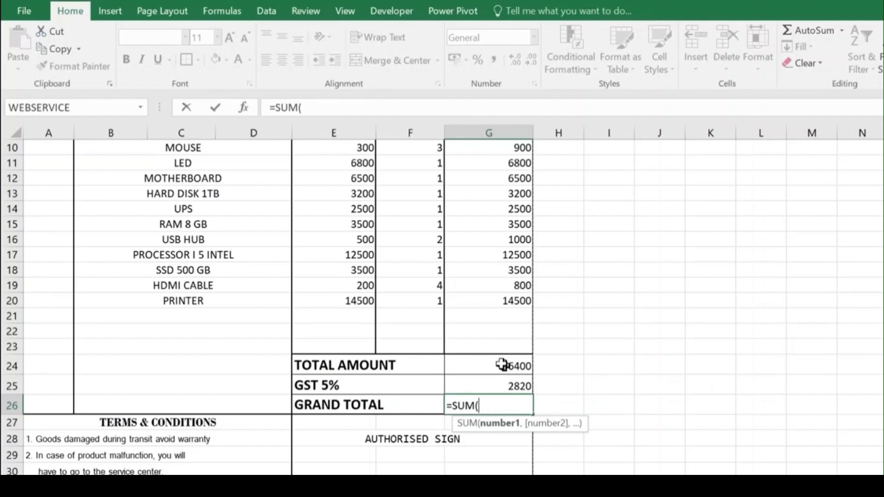
Step: Enter =SUM(G24:G25) in G26 for a grand total of 59220
left_click_drag(503, 366, 499, 384)
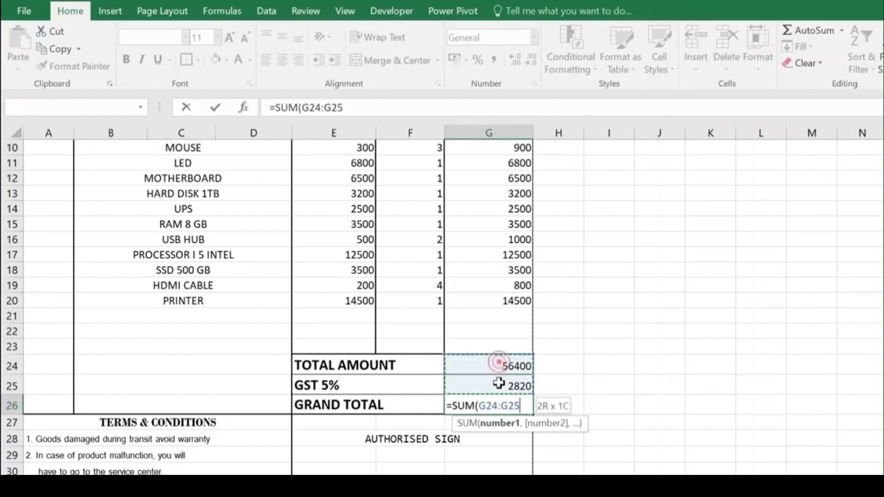
type(")")
key("Return")
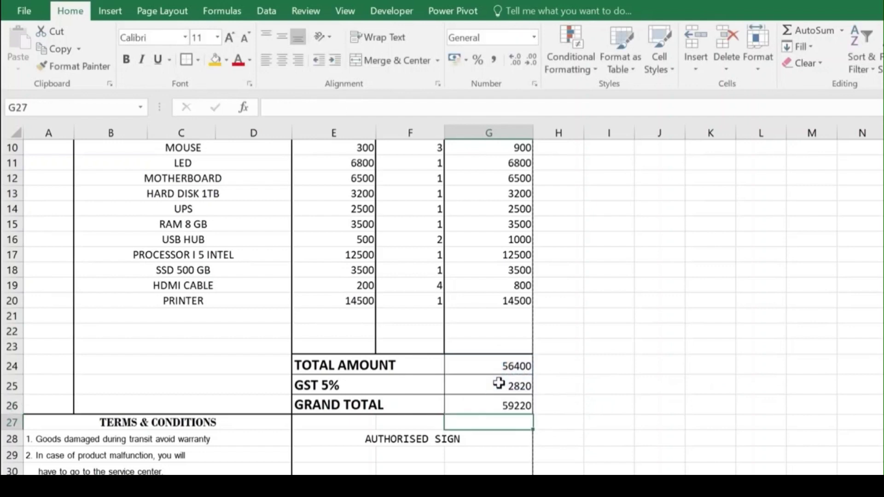
left_click(509, 403)
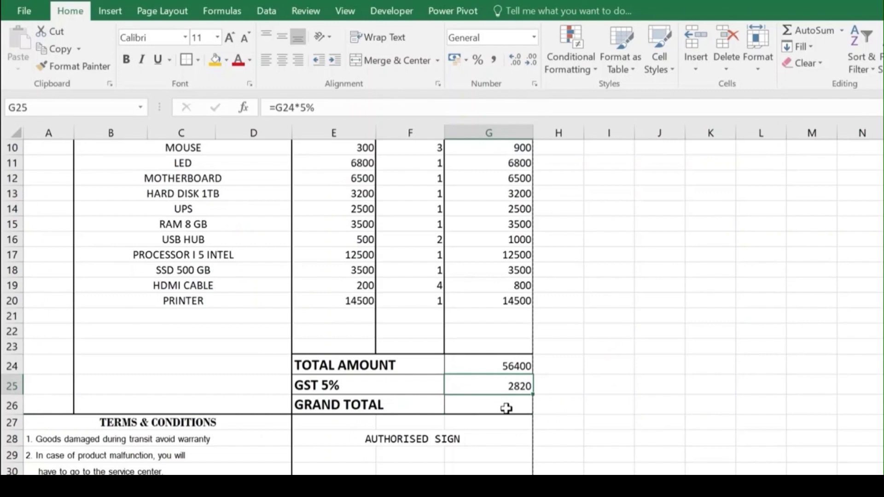
left_click(506, 408)
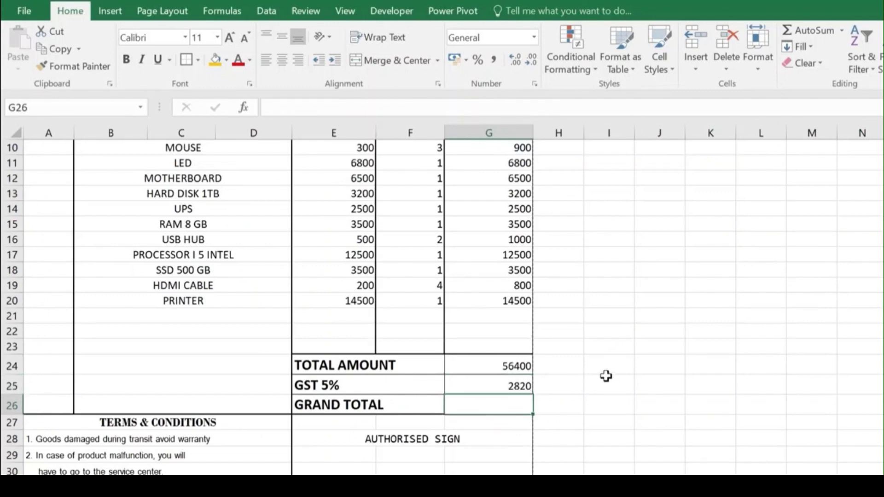
type("=SUM(")
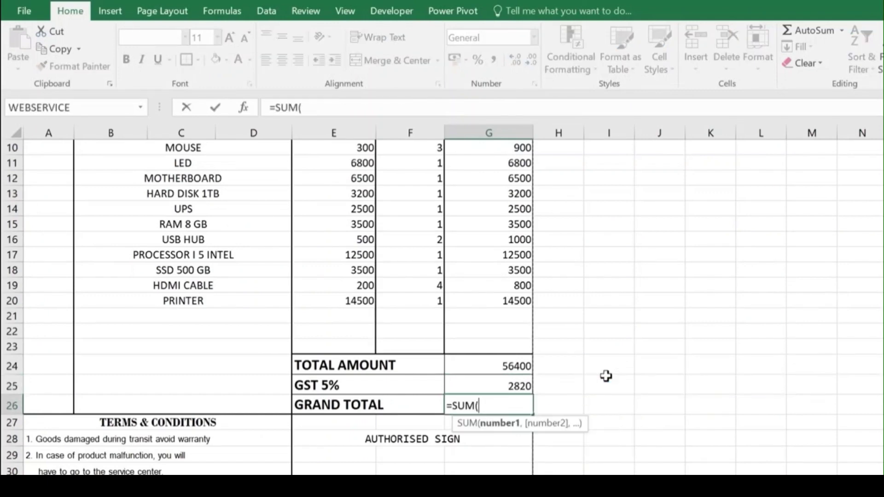
left_click_drag(500, 363, 500, 379)
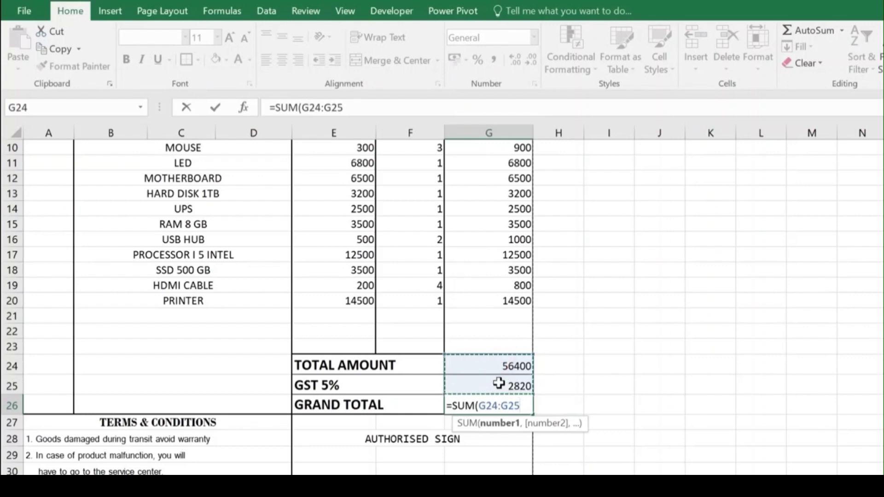
type(")")
key("Return")
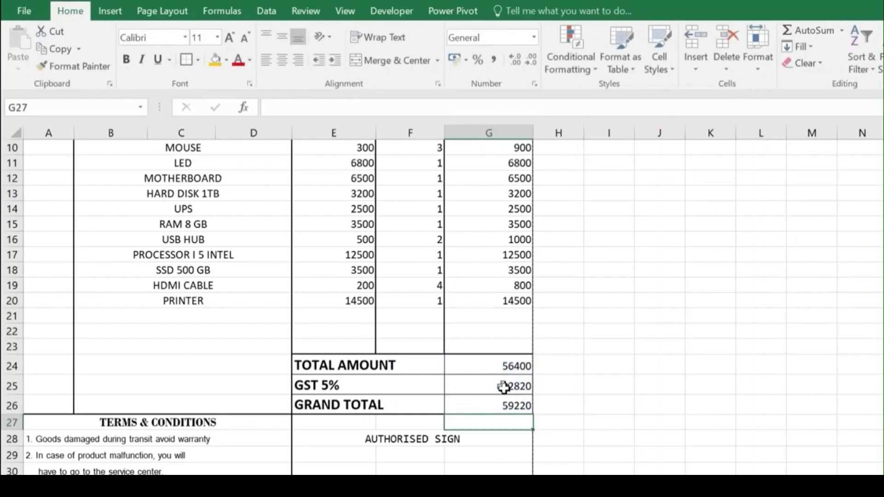
Step: Format the grand total in English (India) rupee accounting format, showing ₹ 59,220.00
left_click(507, 406)
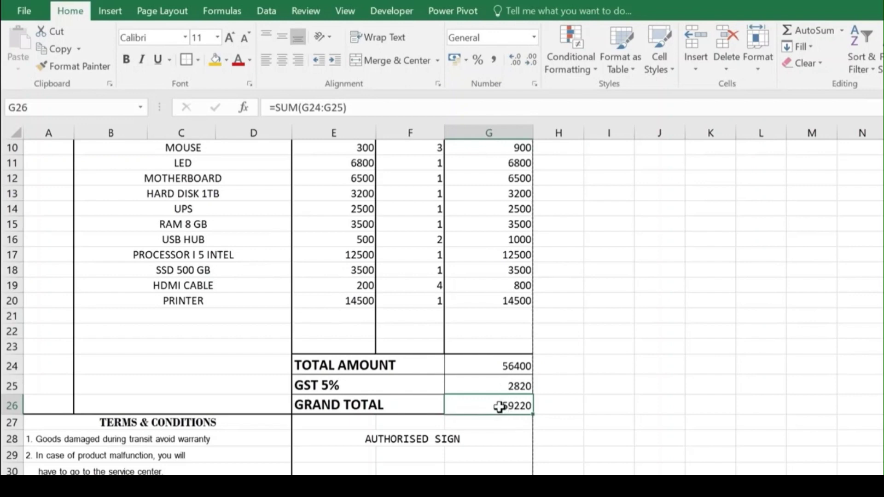
left_click(465, 60)
left_click(474, 79)
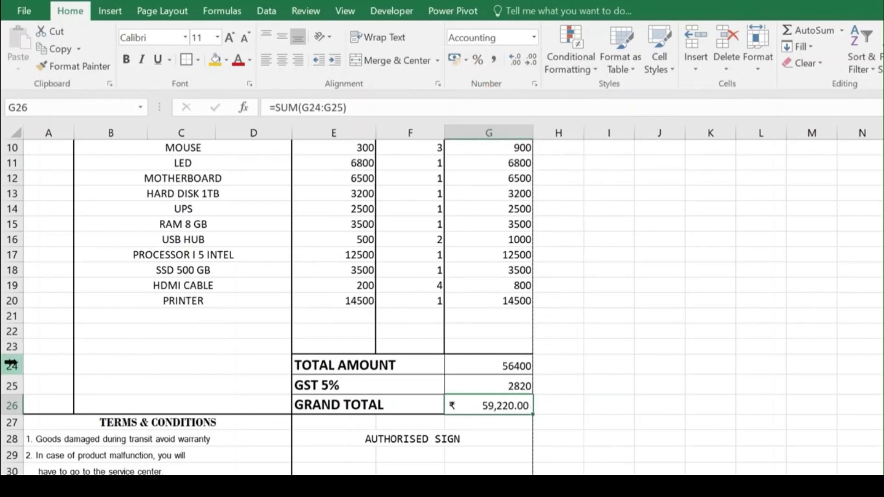
left_click_drag(13, 366, 14, 401)
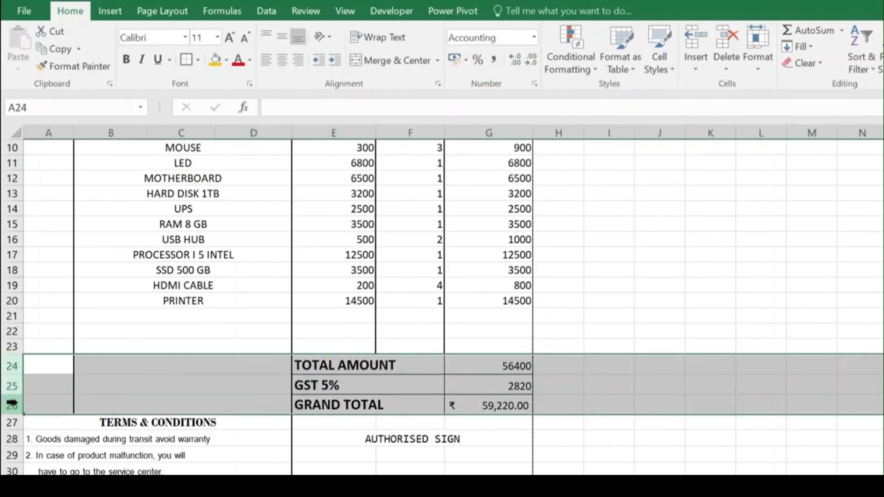
Step: Increase the row height of totals rows 24 to 26
left_click(757, 64)
left_click(762, 102)
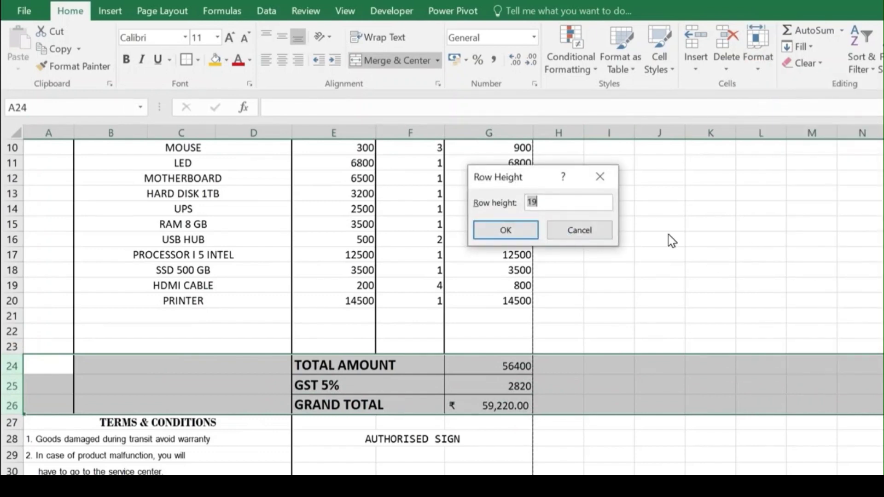
key("Return")
left_click(265, 382)
scroll(138, 286, "up", 2)
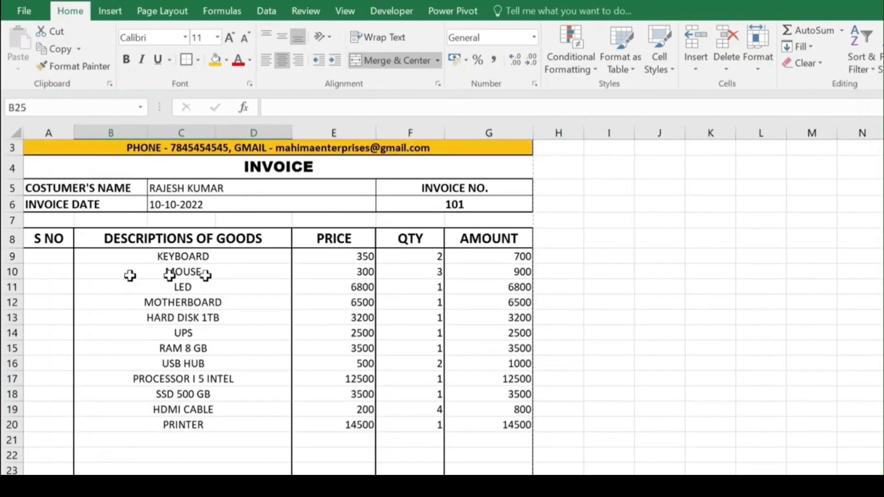
Step: Set the row height of goods rows 9 to 20 to 14
left_click_drag(25, 258, 15, 424)
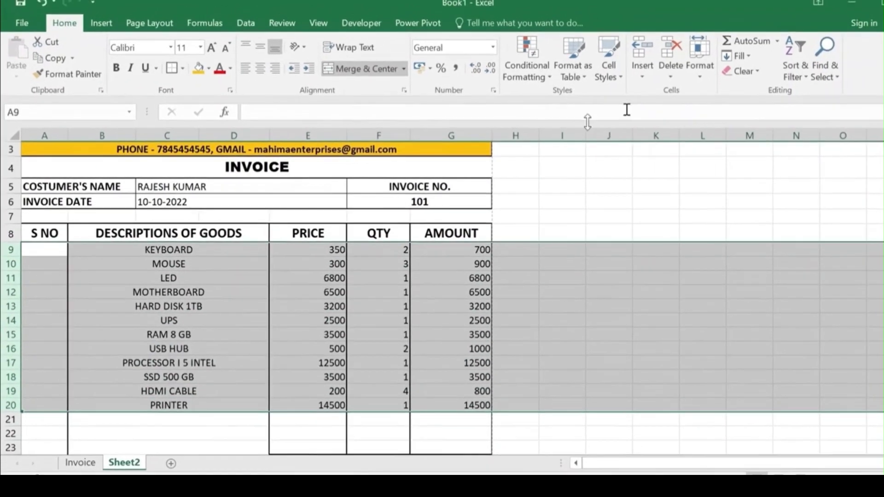
left_click_drag(11, 256, 10, 256)
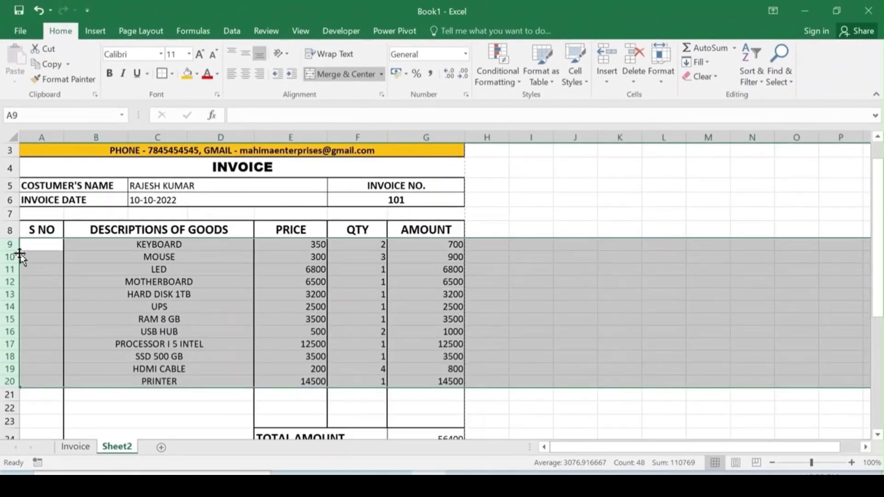
left_click(661, 76)
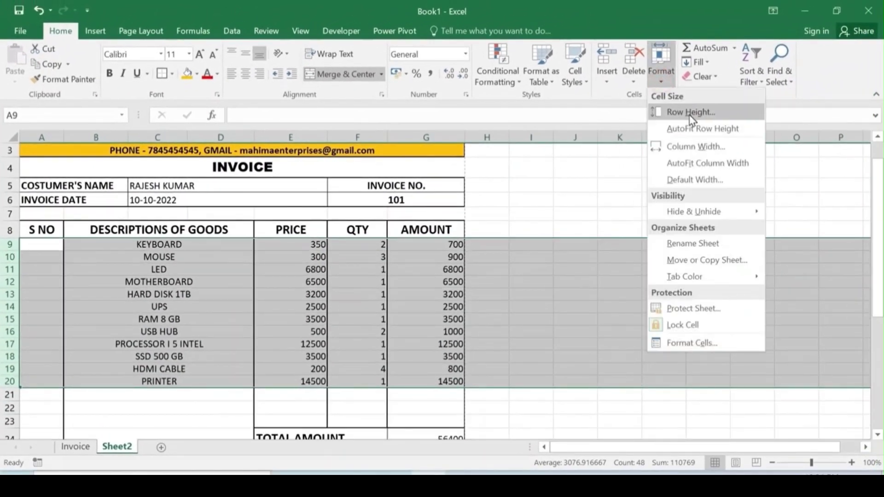
left_click(686, 113)
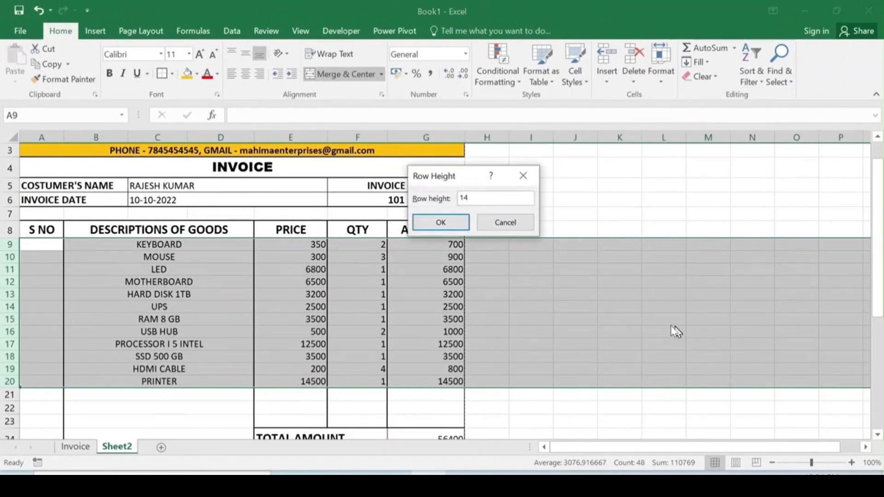
left_click(440, 222)
left_click(225, 321)
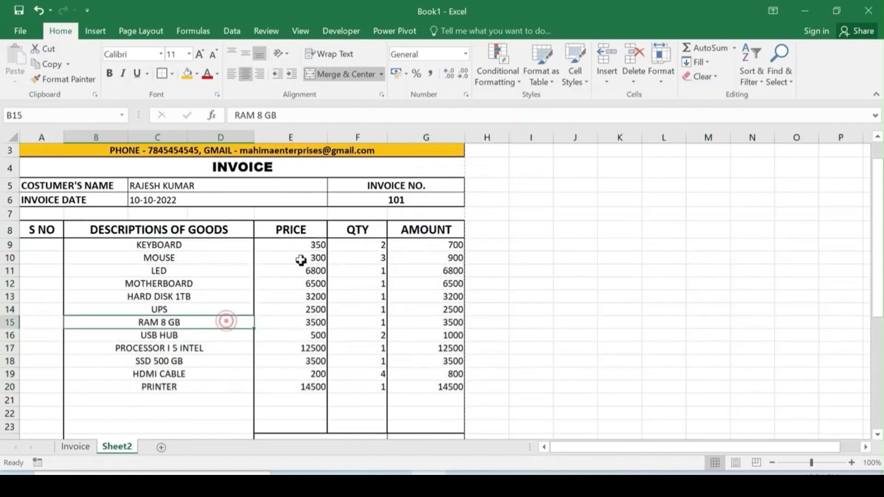
scroll(351, 288, "up", 1)
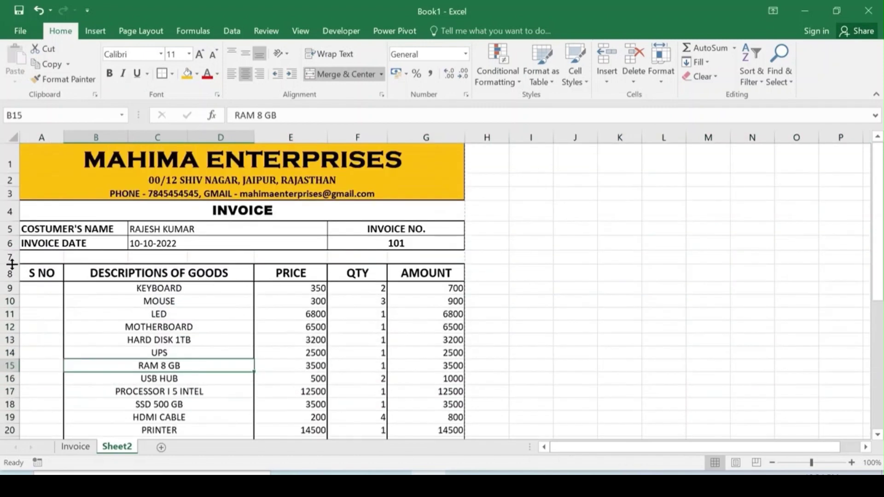
Step: Make row 7, row 1, and customer-detail rows 5–6 taller
left_click_drag(12, 264, 10, 290)
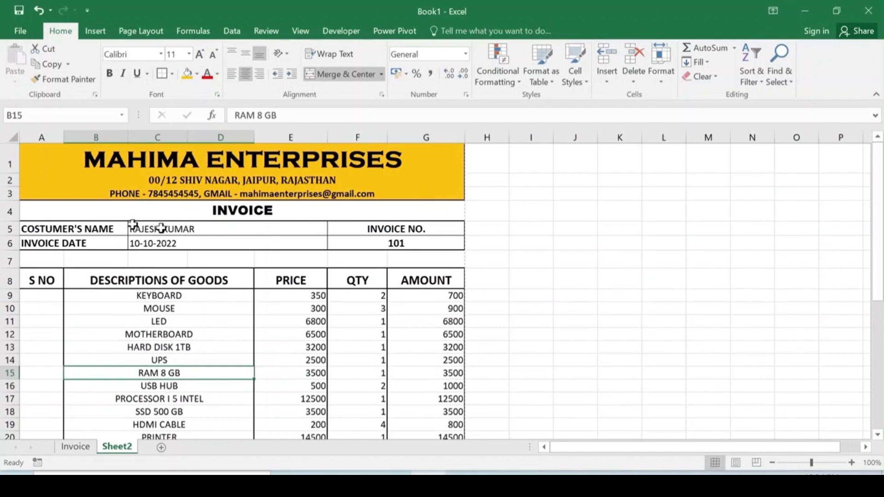
left_click_drag(8, 173, 10, 198)
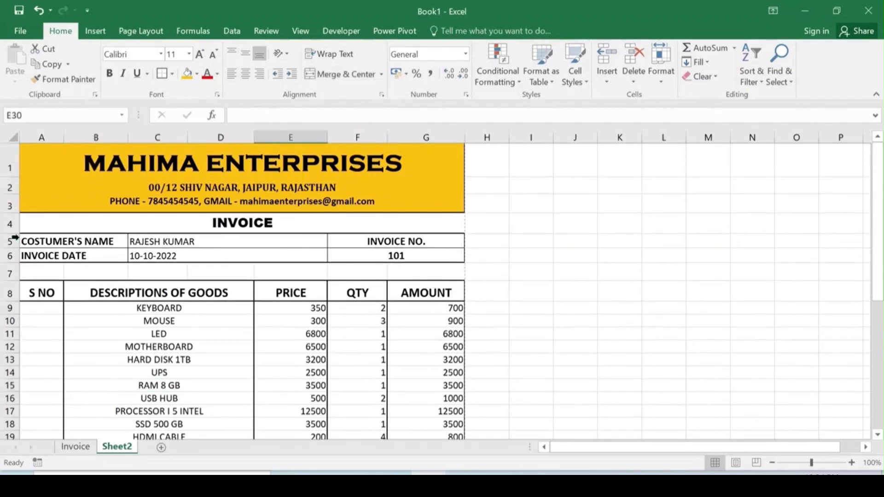
left_click_drag(14, 238, 11, 271)
left_click_drag(168, 245, 171, 263)
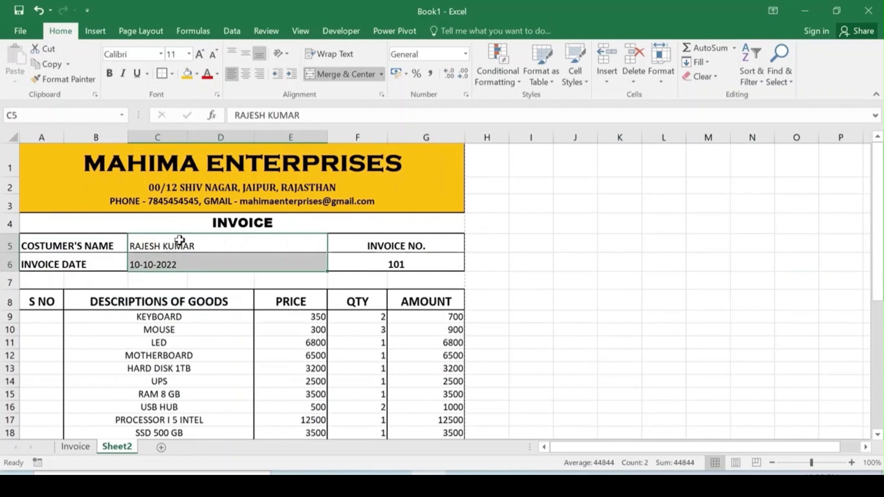
Step: Bold the customer name and invoice date, then open the print preview
left_click(109, 73)
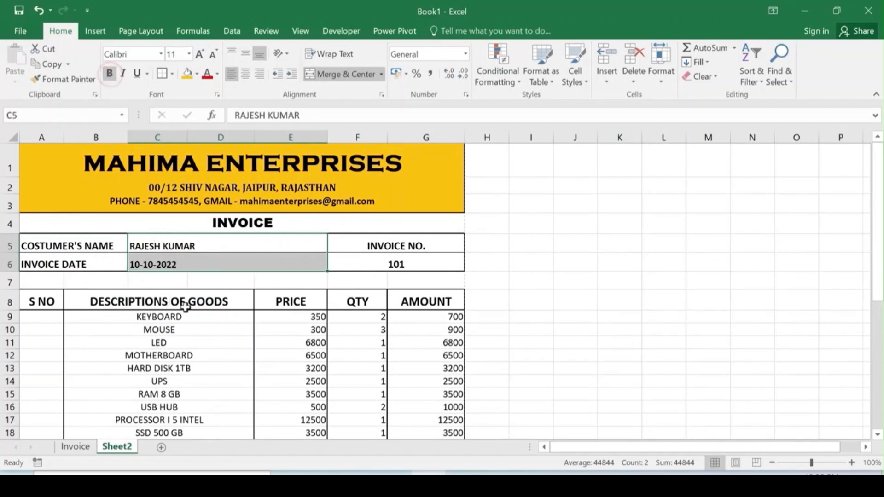
left_click(230, 306)
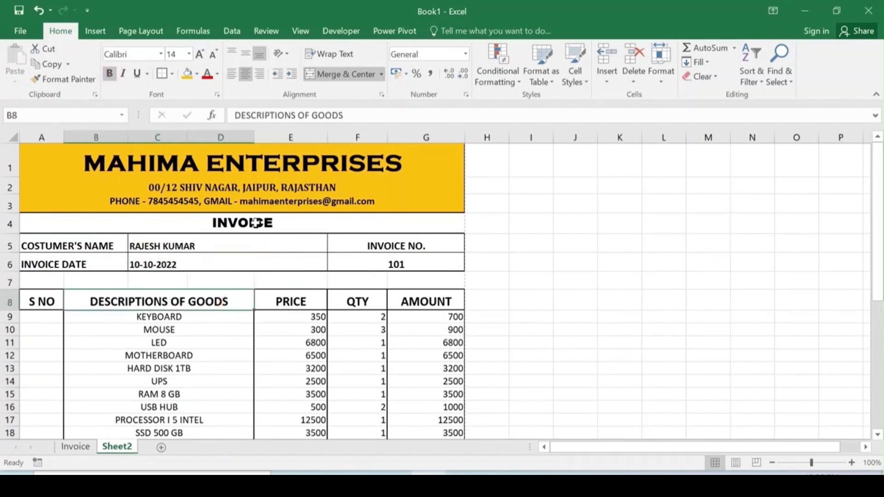
scroll(236, 286, "down", 6)
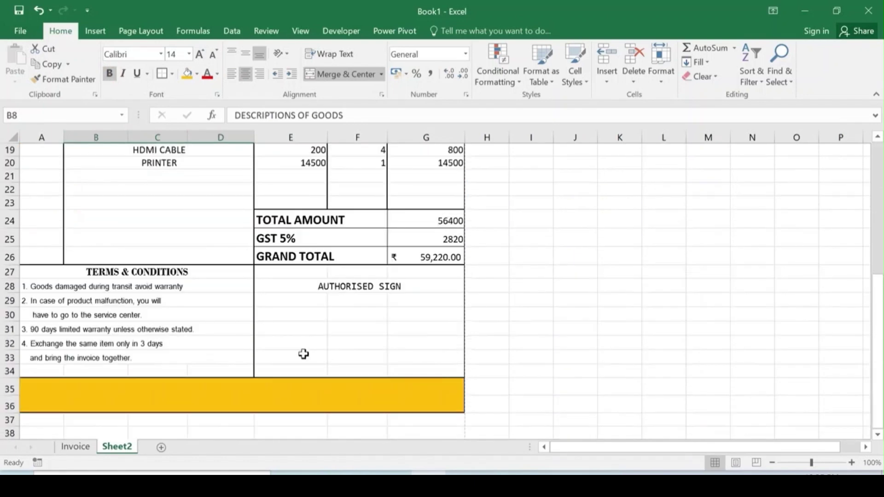
key("ctrl+p")
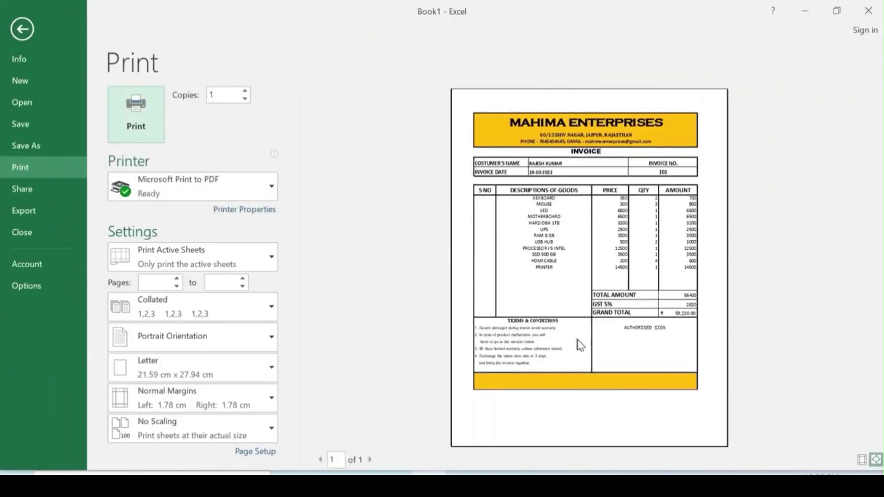
Step: Zoom the print preview to actual size and scroll down through the invoice
left_click(595, 248)
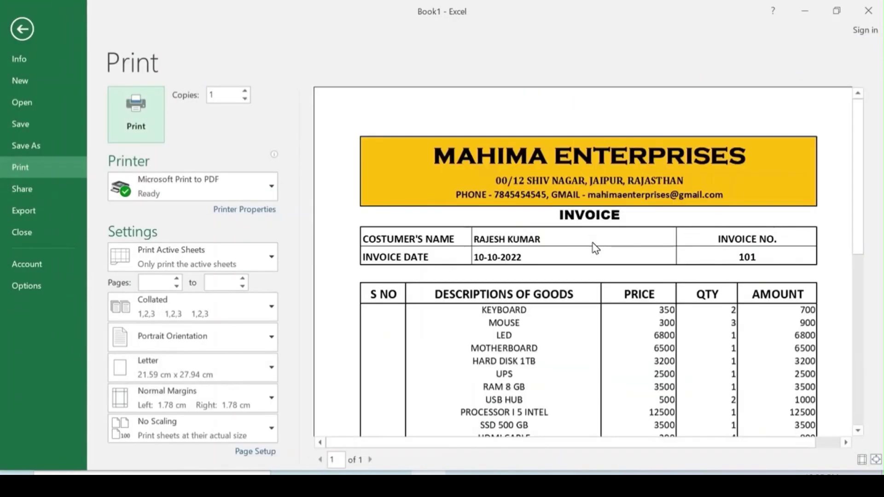
scroll(600, 268, "down", 3)
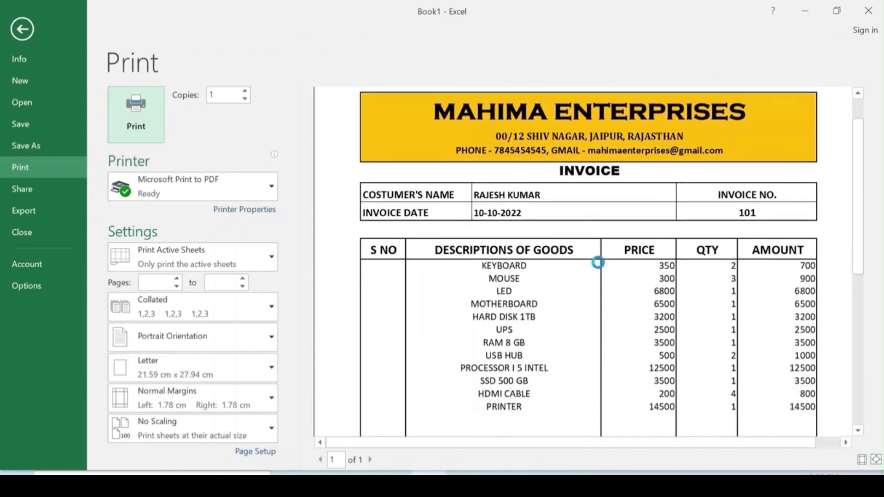
scroll(597, 263, "down", 2)
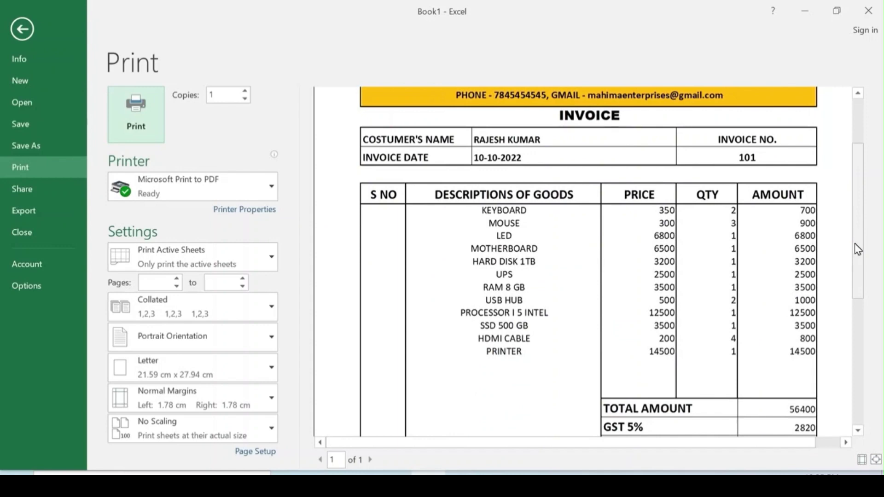
scroll(854, 243, "down", 5)
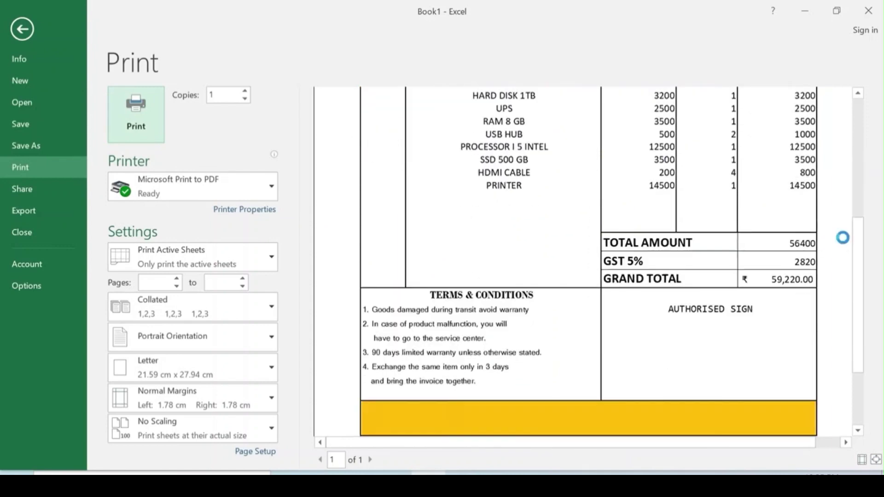
scroll(842, 237, "down", 2)
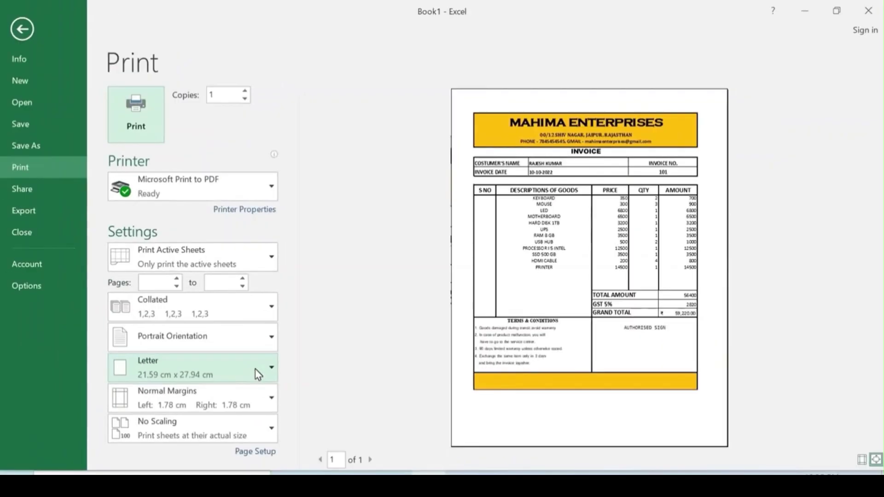
Step: Change the paper size to A4 and return to the worksheet
left_click(258, 380)
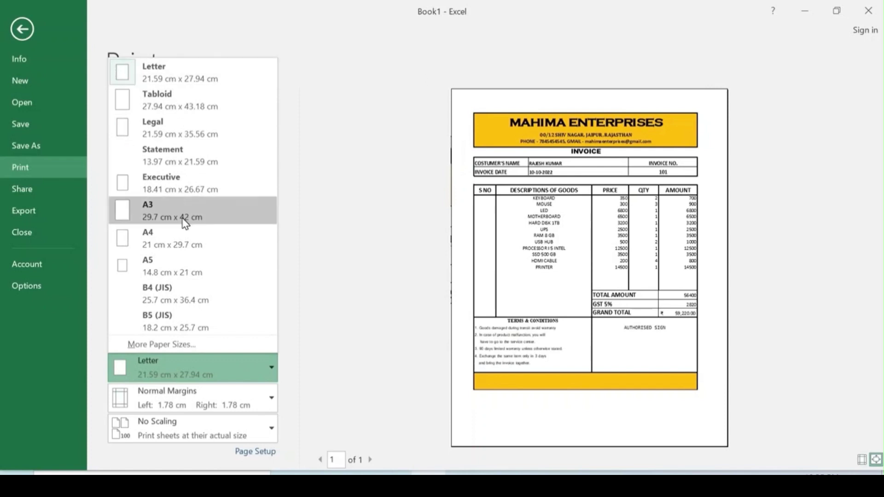
left_click(177, 243)
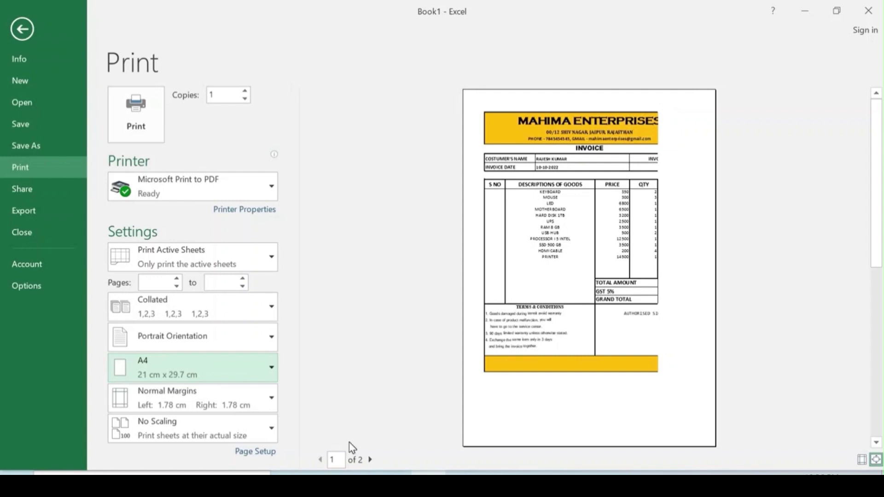
key("Escape")
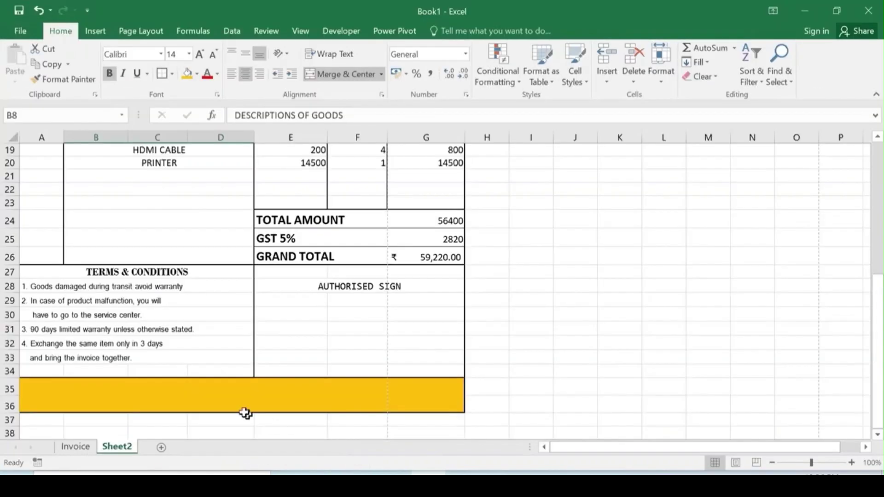
Step: Narrow column D so the invoice fits one A4 page, then preview it again
scroll(375, 313, "up", 5)
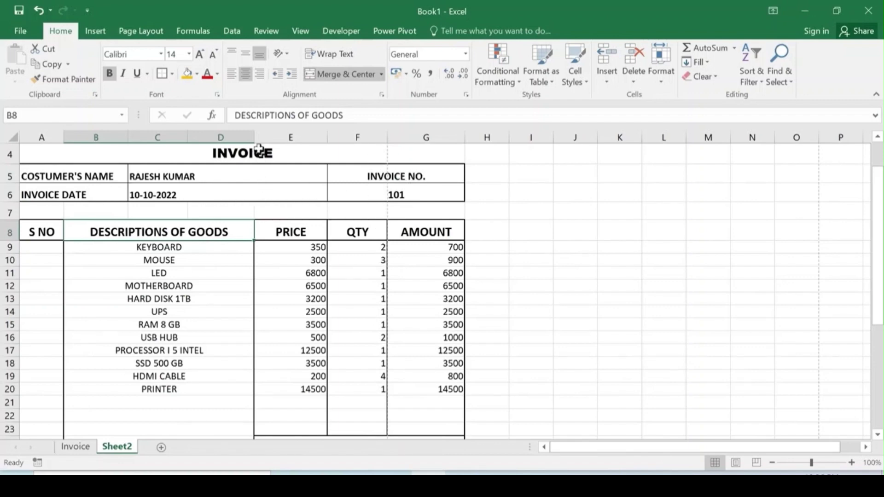
left_click_drag(255, 137, 235, 137)
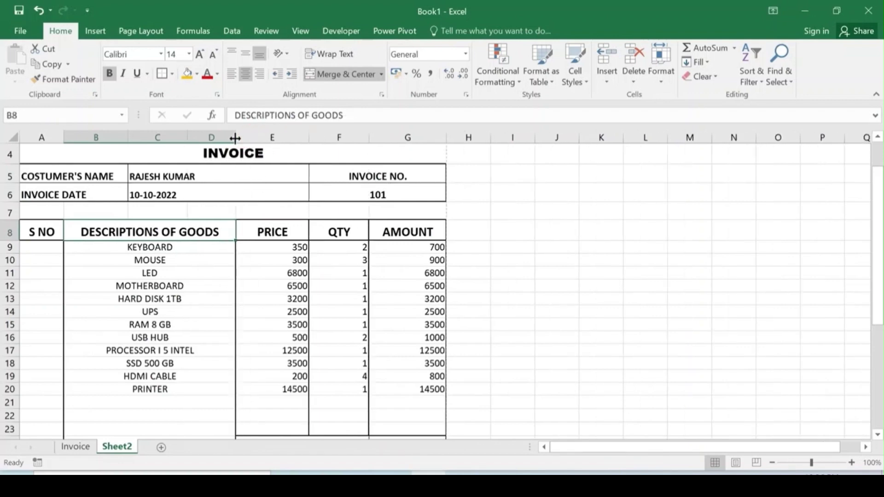
key("ctrl+p")
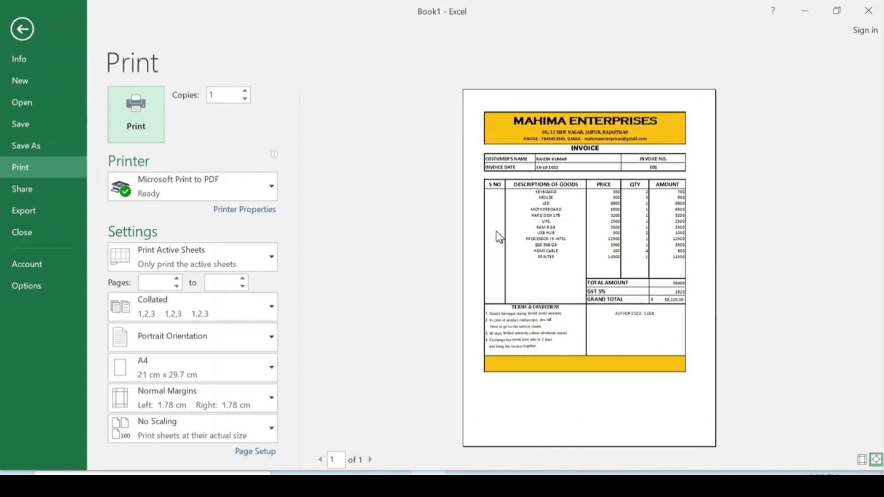
Step: Set a custom top print margin of 2.5 cm
left_click(270, 398)
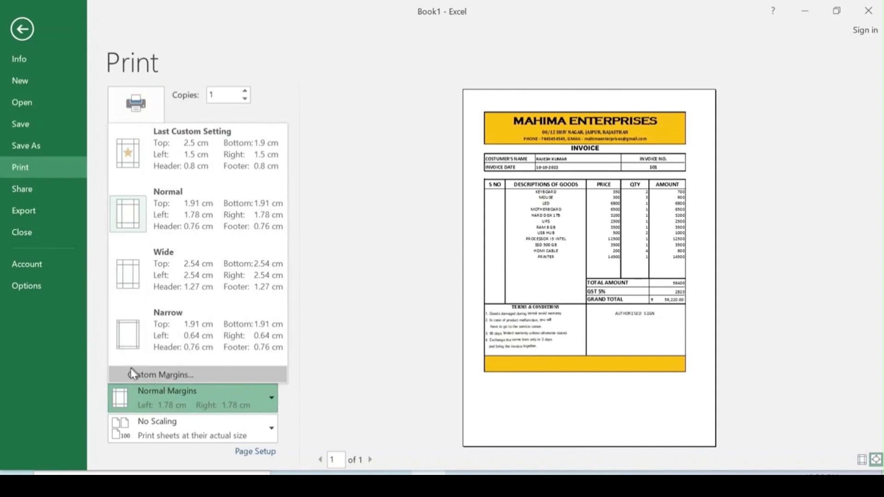
left_click(183, 374)
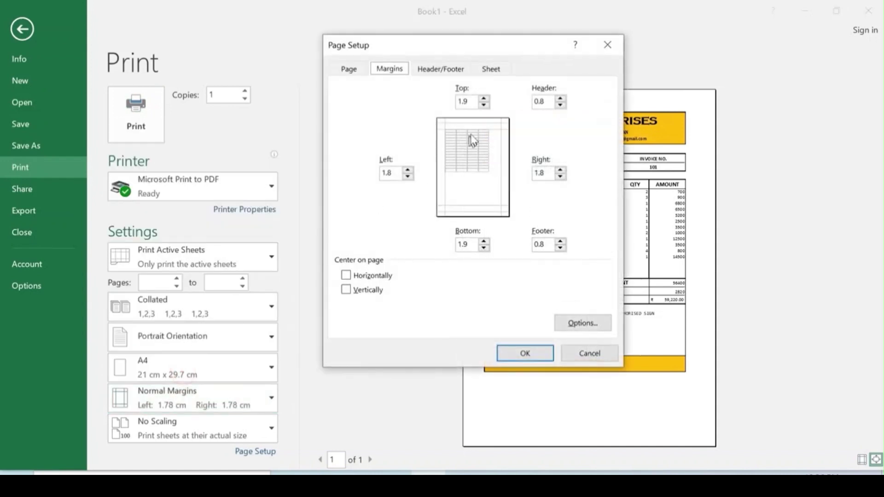
double_click(469, 102)
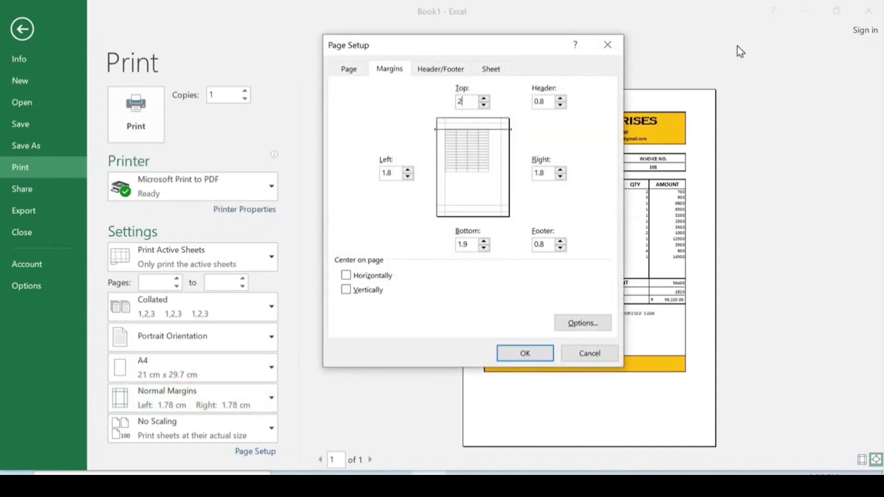
type("2.5")
key("Return")
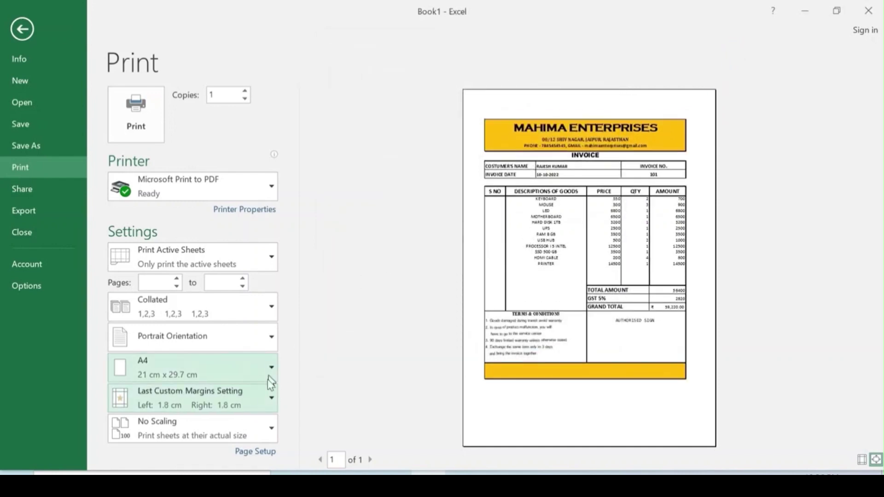
Step: Reopen Custom Margins and select the top margin to change it to 3 cm
left_click(258, 405)
left_click(193, 371)
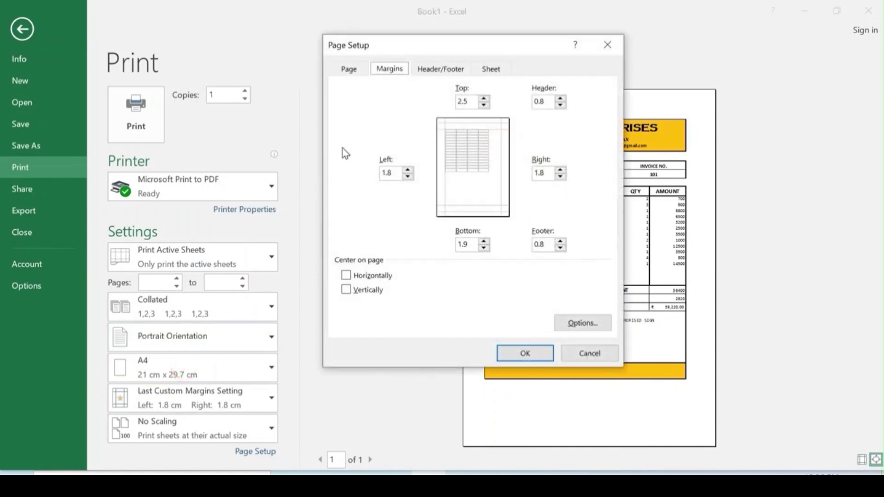
left_click(458, 101)
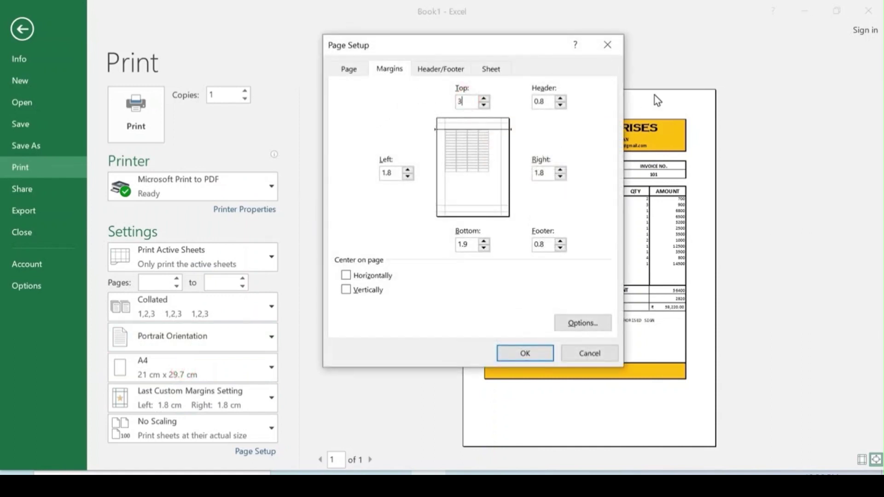